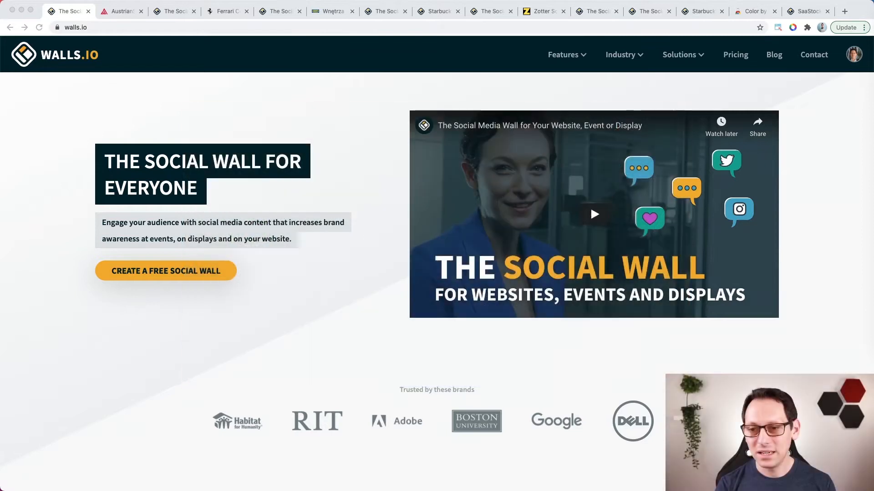
Switch to the austrianstartups.com homepage and examine the first posts of the embedded wall in its Social section
left_click(119, 16)
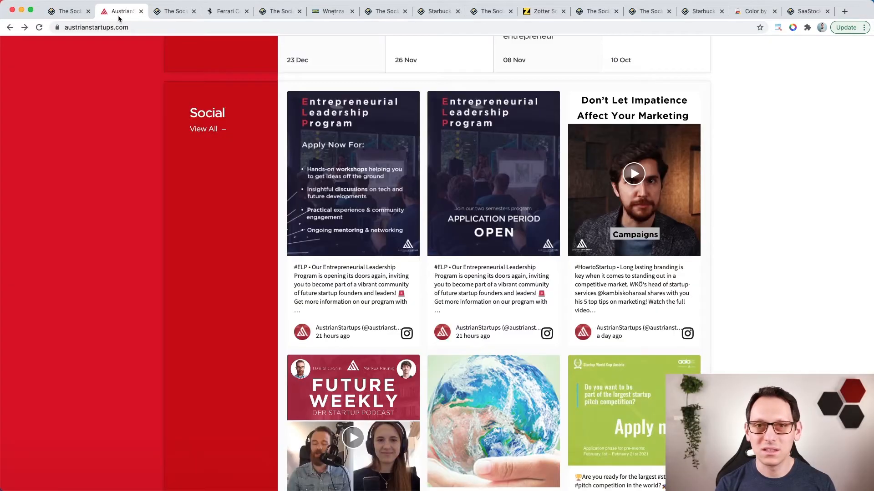
scroll(218, 208, "down", 2)
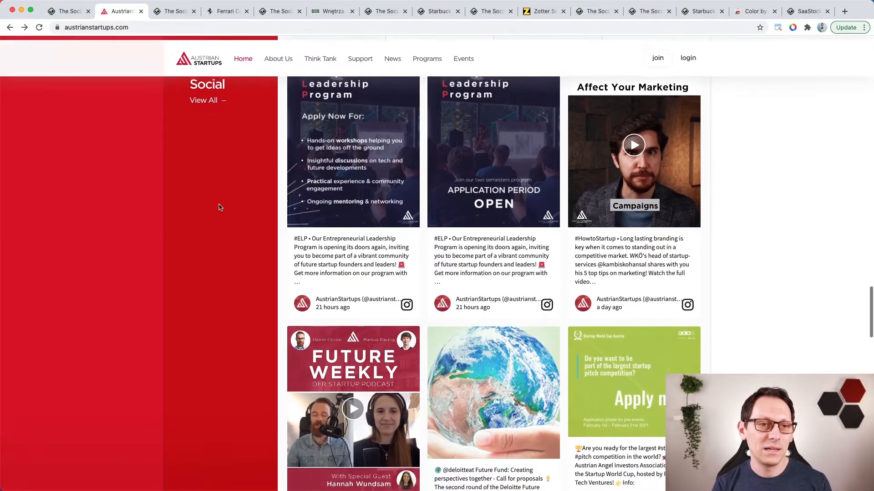
scroll(218, 208, "up", 2)
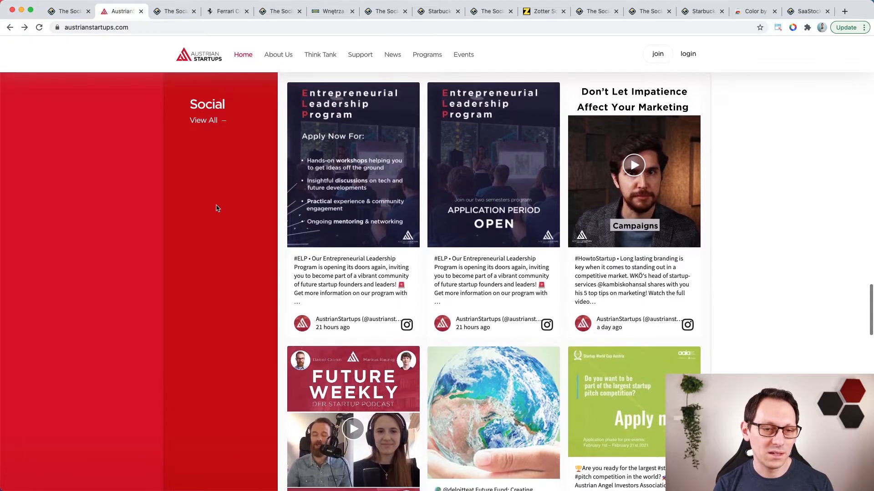
scroll(281, 137, "up", 3)
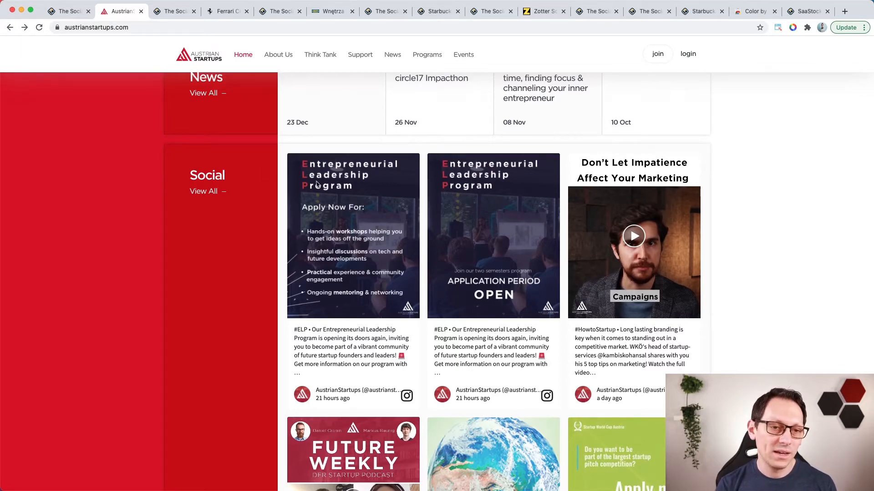
scroll(321, 186, "down", 3)
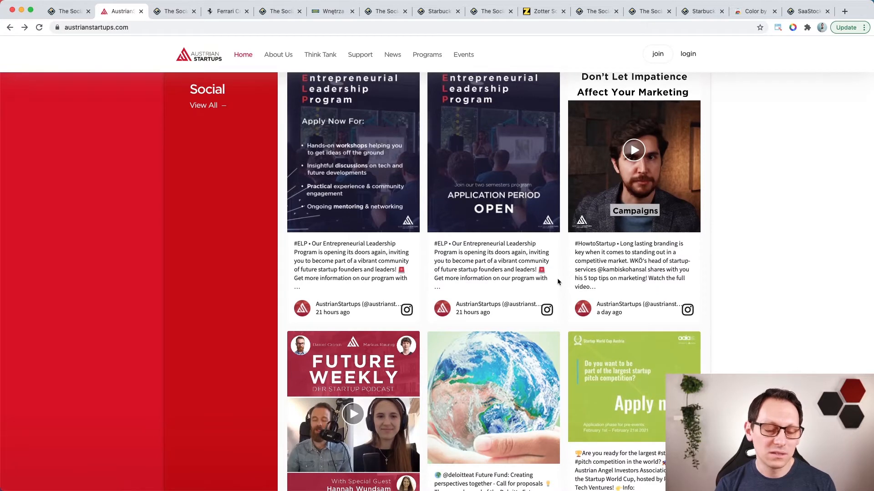
scroll(558, 277, "up", 2)
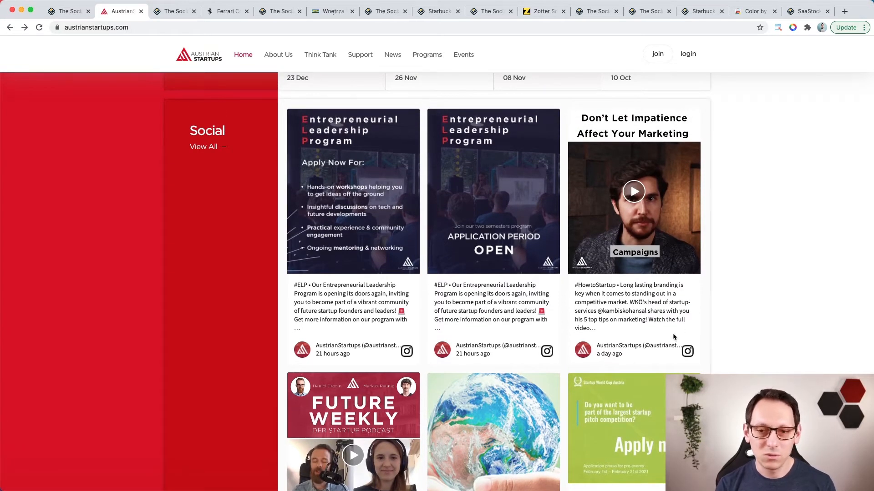
scroll(704, 298, "down", 1)
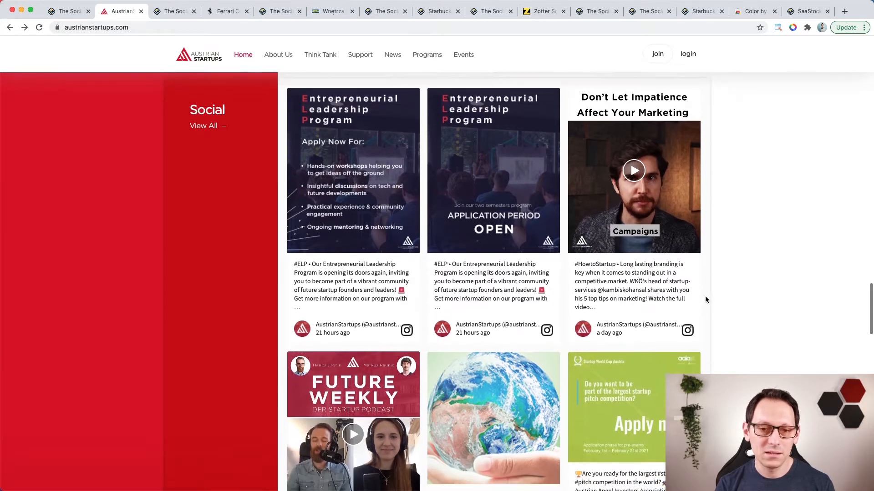
Look through the Social section's posts down to the Walls.io sponsor note, and return to the section's beginning
scroll(706, 298, "down", 5)
scroll(705, 299, "down", 1)
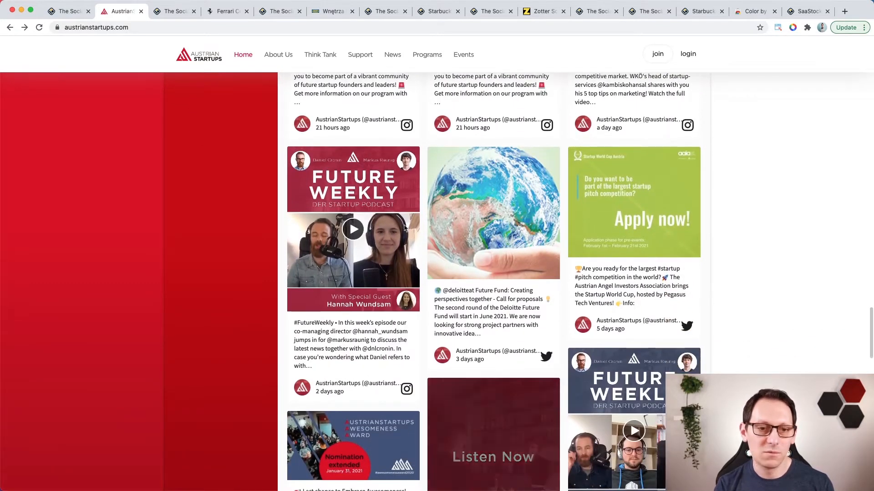
scroll(493, 240, "down", 20)
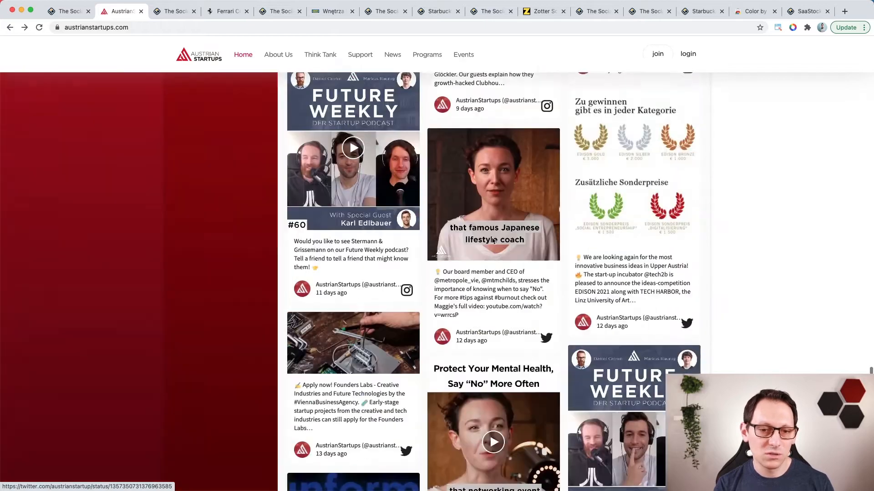
scroll(493, 240, "up", 8)
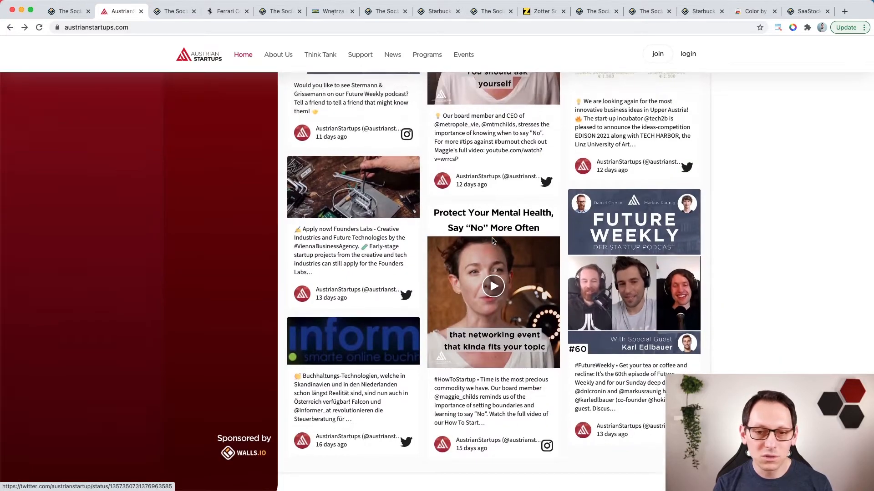
scroll(492, 240, "up", 10)
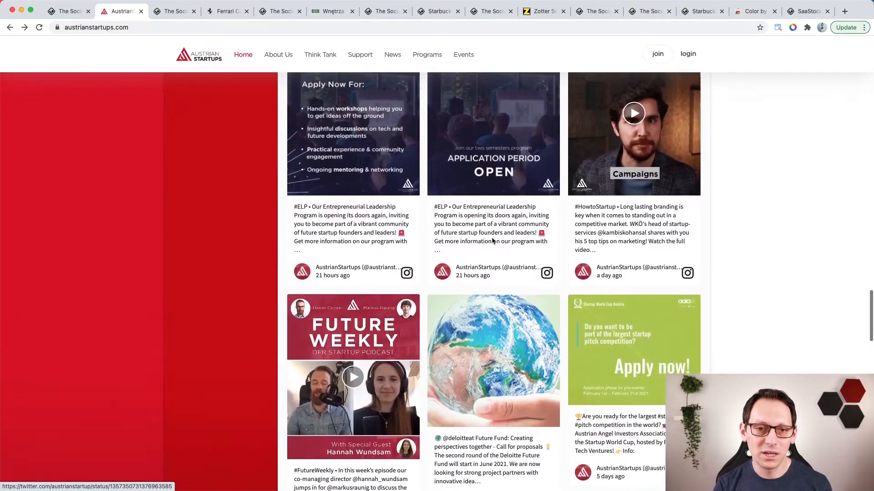
scroll(355, 237, "up", 1)
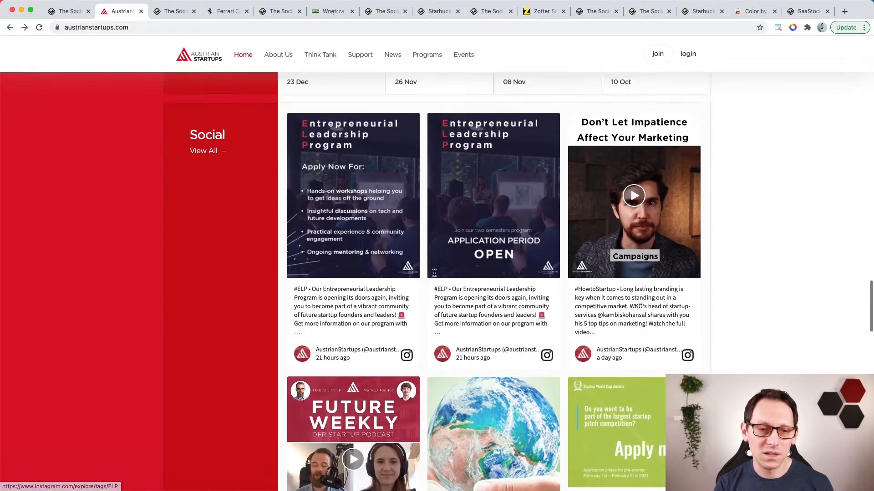
Open the full AustrianStartups social page and look through its wall of posts down to the newsletter form
left_click(208, 178)
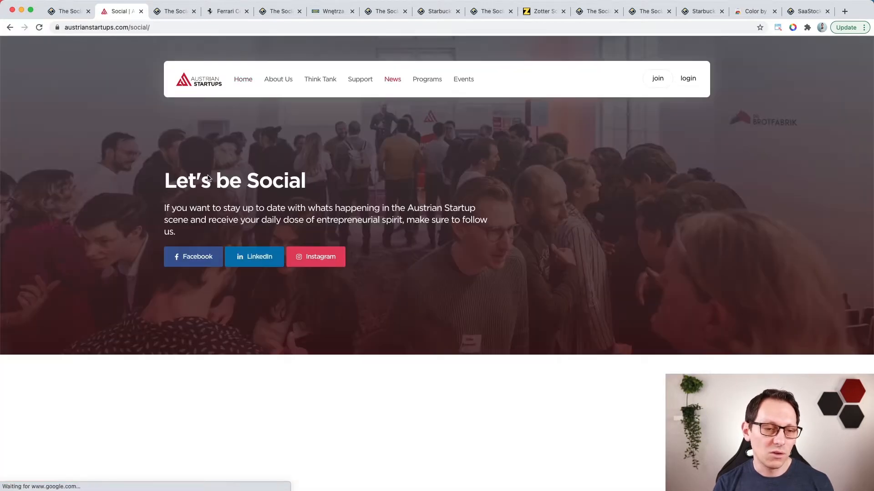
scroll(127, 177, "down", 5)
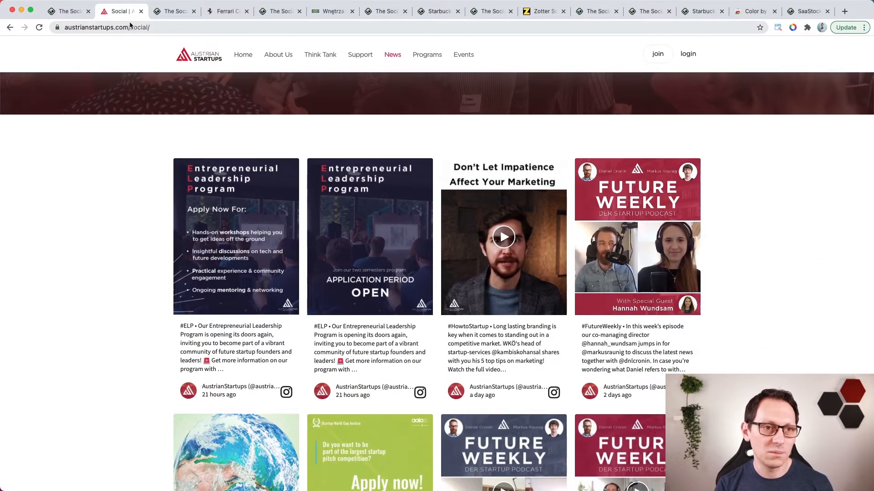
scroll(115, 149, "down", 15)
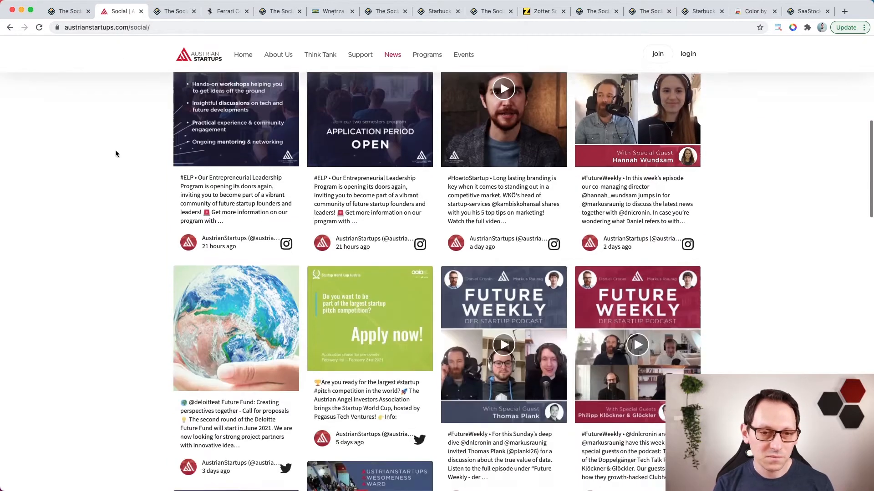
scroll(116, 149, "down", 10)
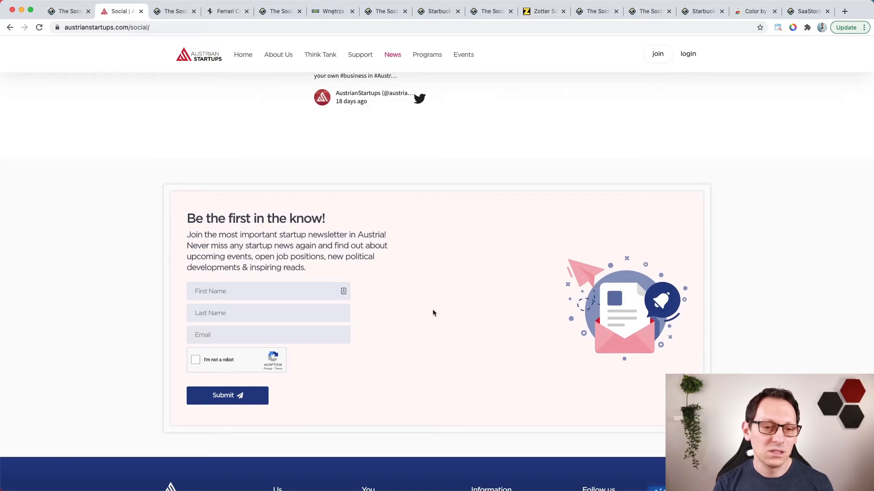
scroll(432, 313, "up", 20)
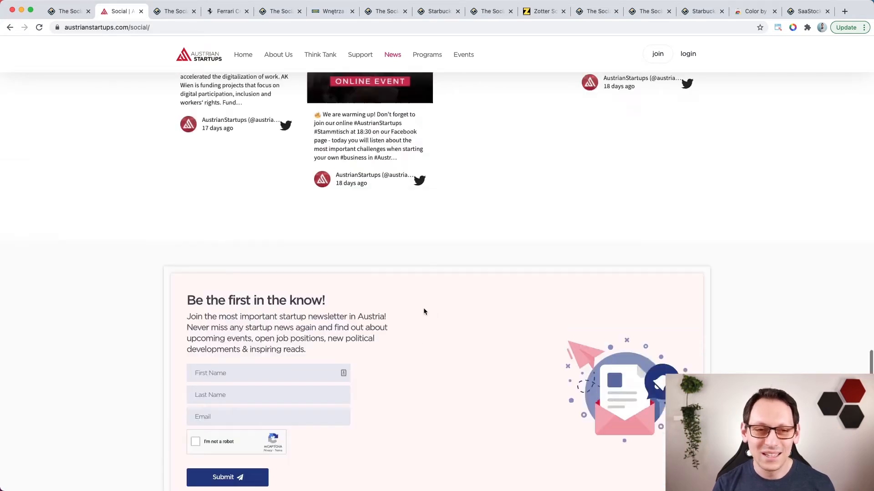
scroll(440, 305, "down", 6)
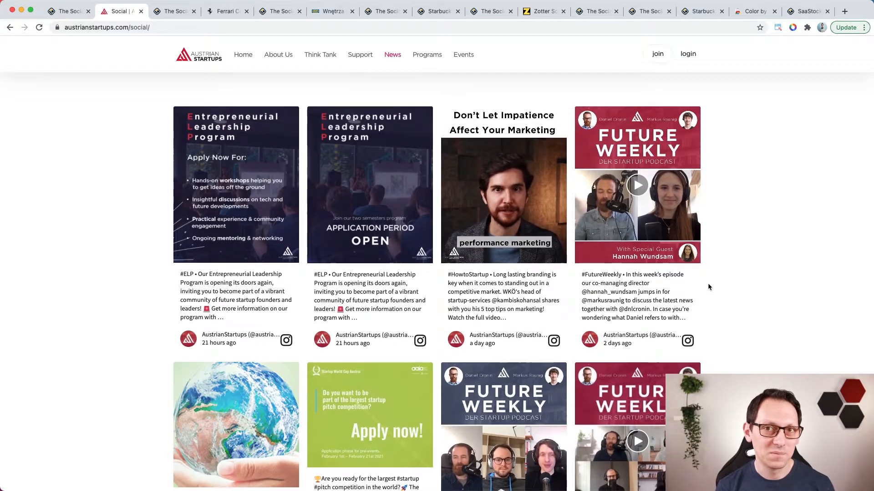
Switch to the Ferrari Competizioni GT page and look through the posts under "Follow us on social media"
left_click(225, 11)
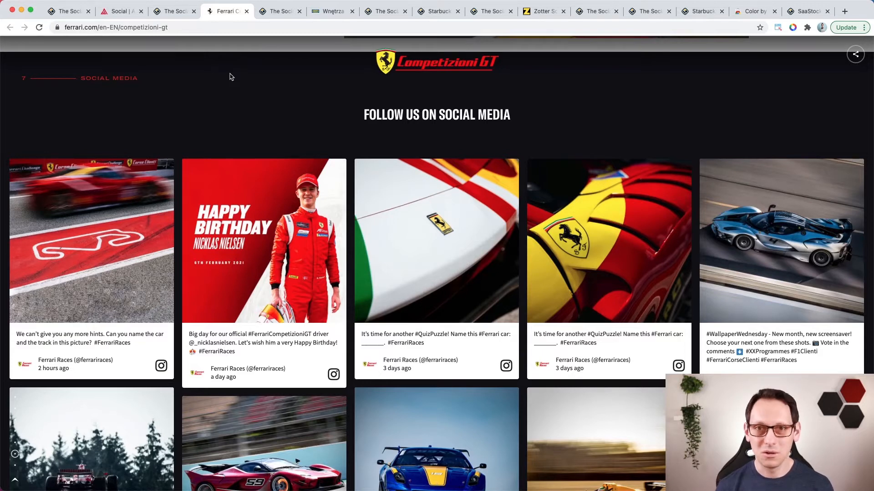
scroll(264, 88, "down", 1)
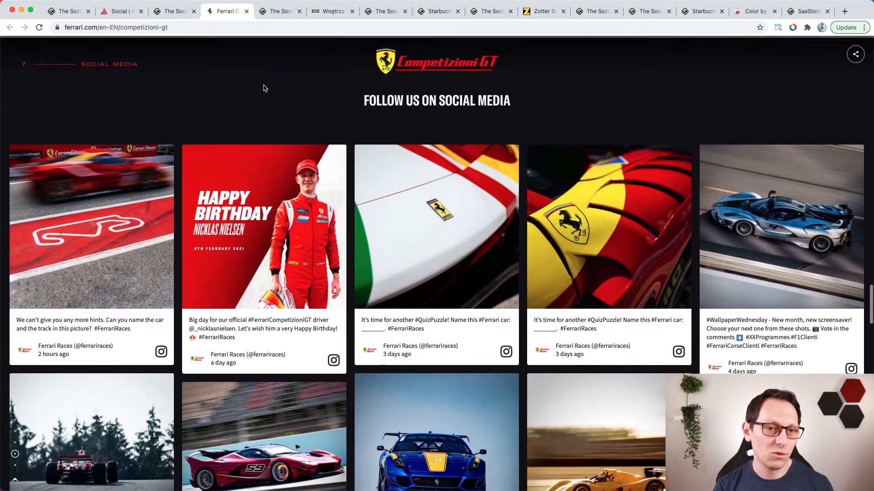
scroll(264, 88, "down", 2)
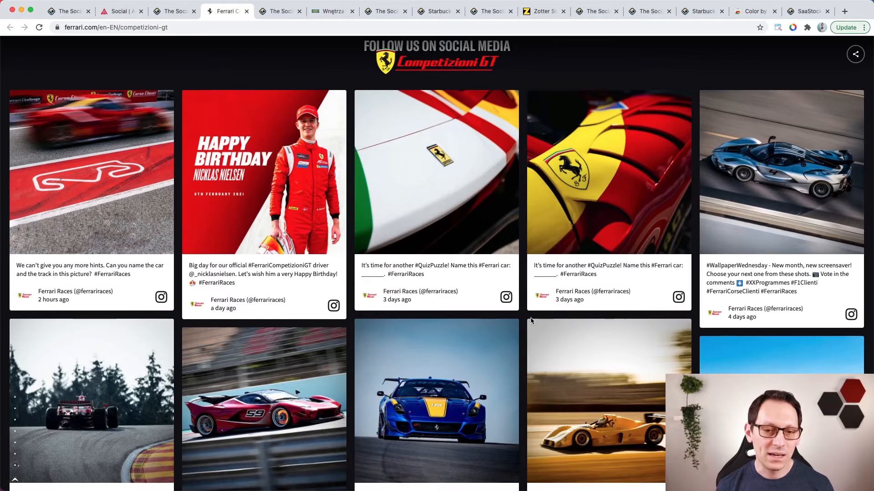
scroll(531, 320, "down", 10)
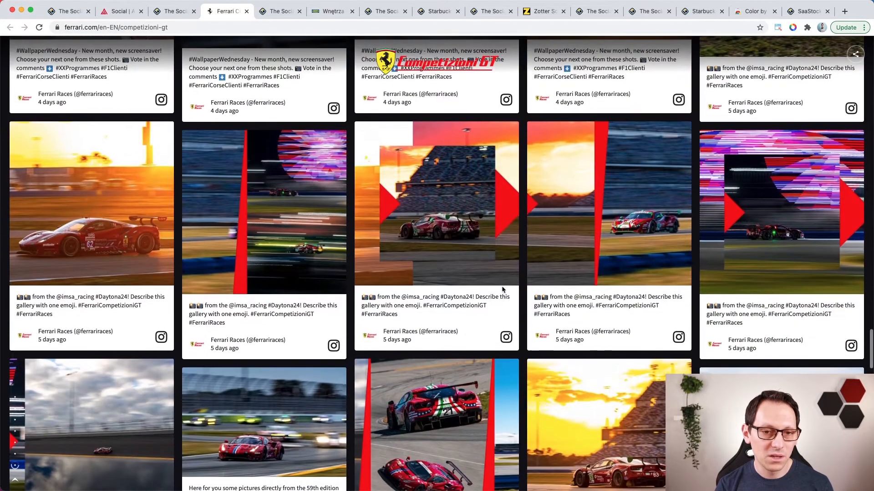
View the #Daytona24 gallery post with the red number 21 car enlarged, close it, and return to the Ferrari wall's heading
left_click(467, 238)
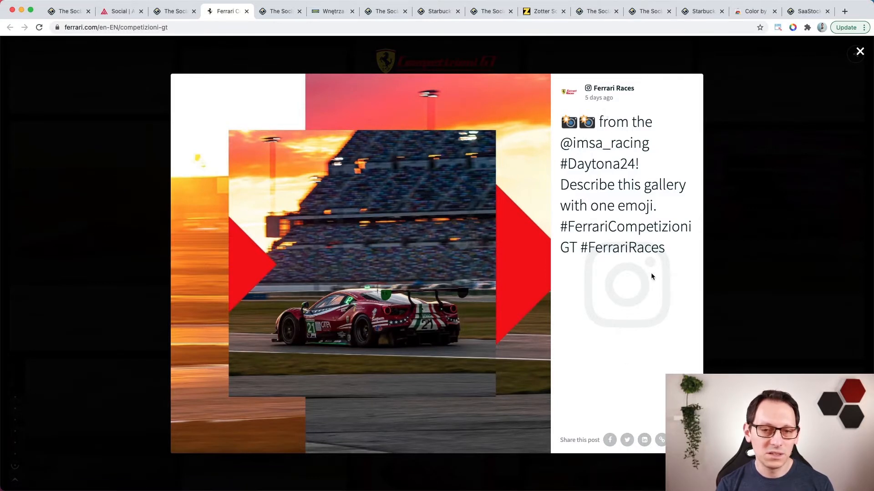
left_click(743, 208)
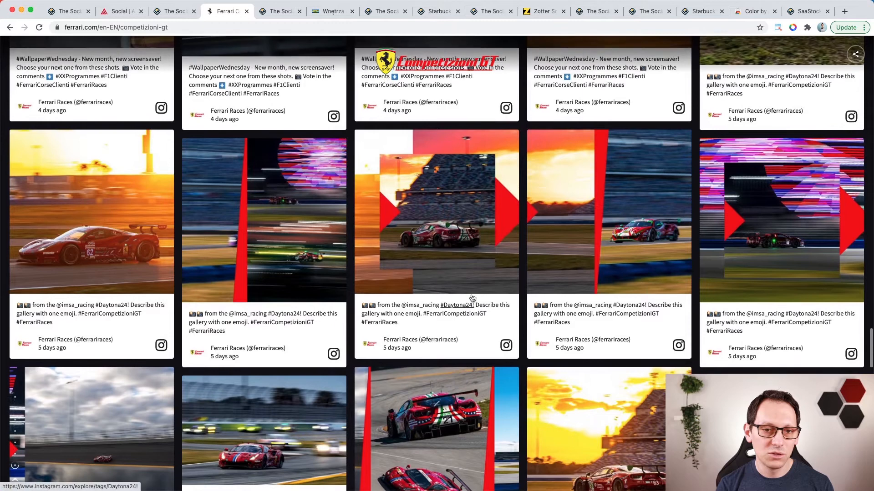
scroll(472, 298, "up", 10)
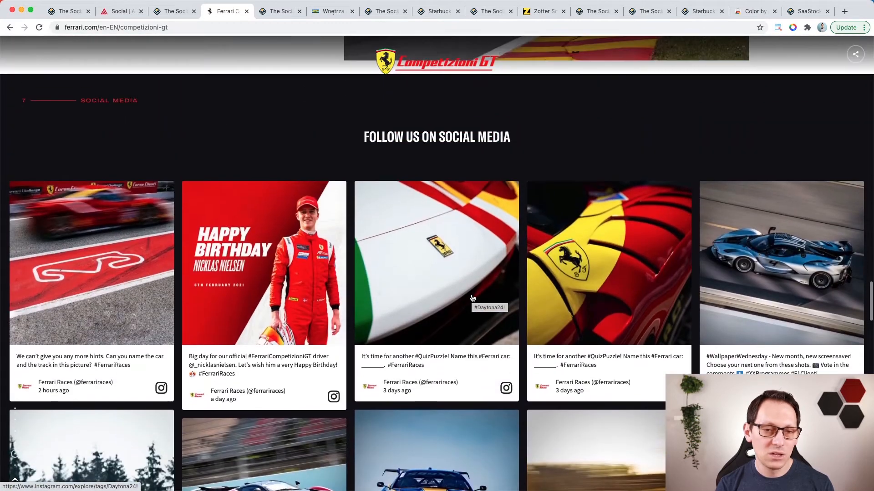
scroll(472, 298, "down", 1)
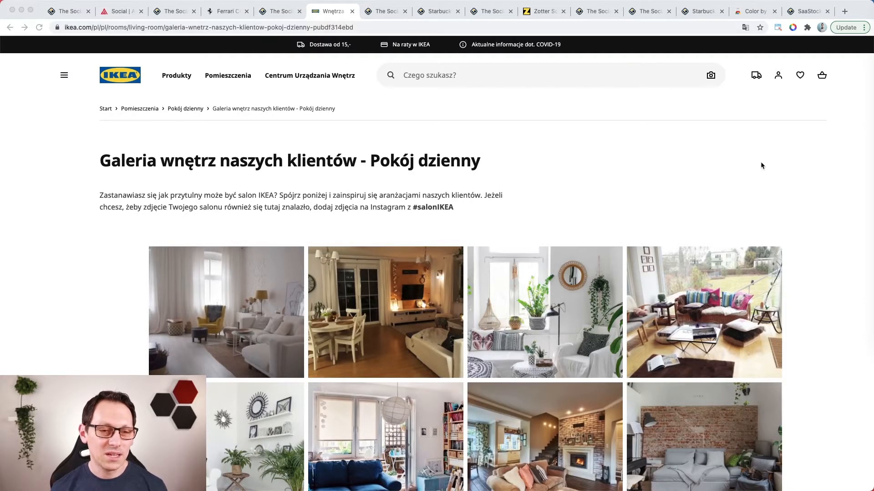
Examine the IKEA living room gallery, view the boho living room photo with plants enlarged, and close it
scroll(583, 176, "down", 5)
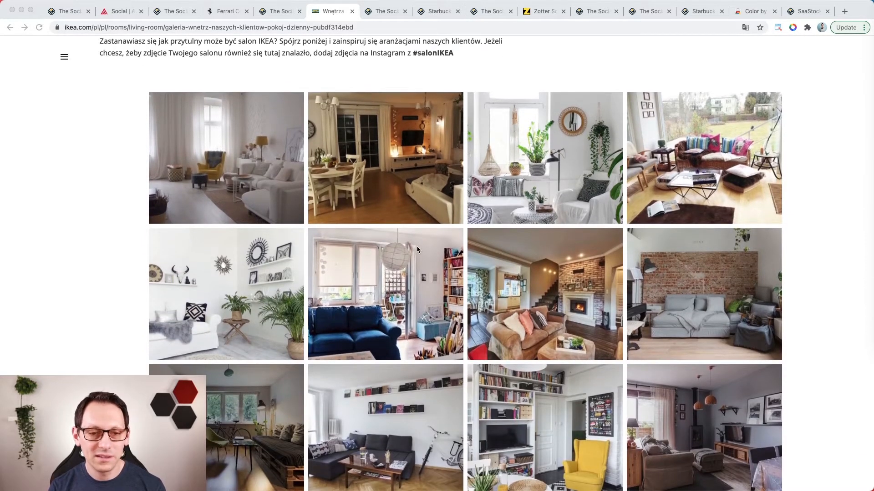
left_click(536, 185)
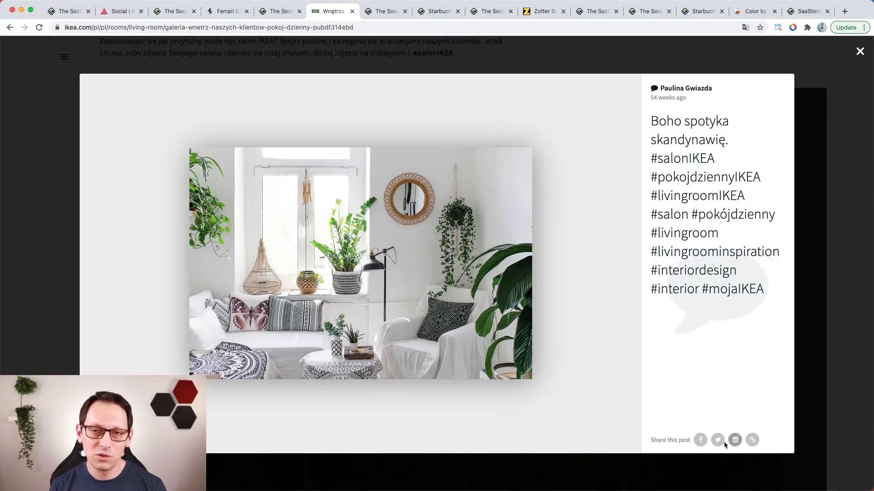
left_click(811, 236)
scroll(464, 210, "up", 1)
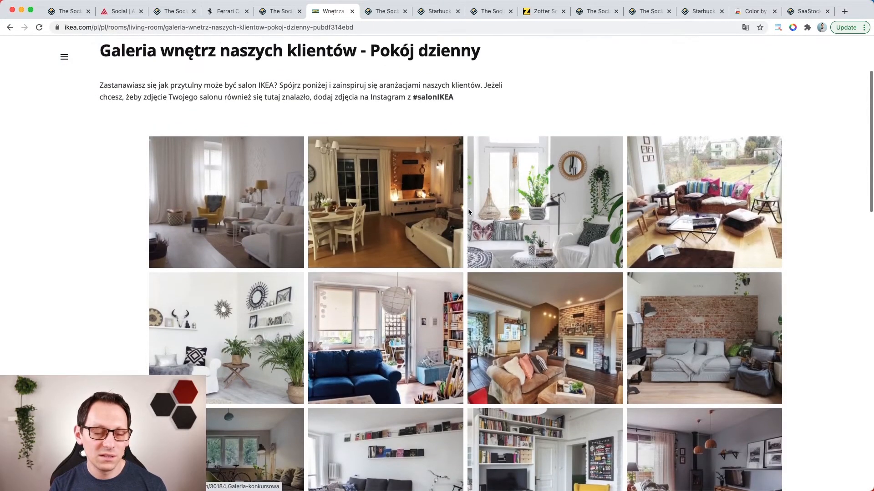
Switch to the Living room wall's design settings in Walls.io and examine the Advanced Customizations and Custom CSS
left_click(380, 12)
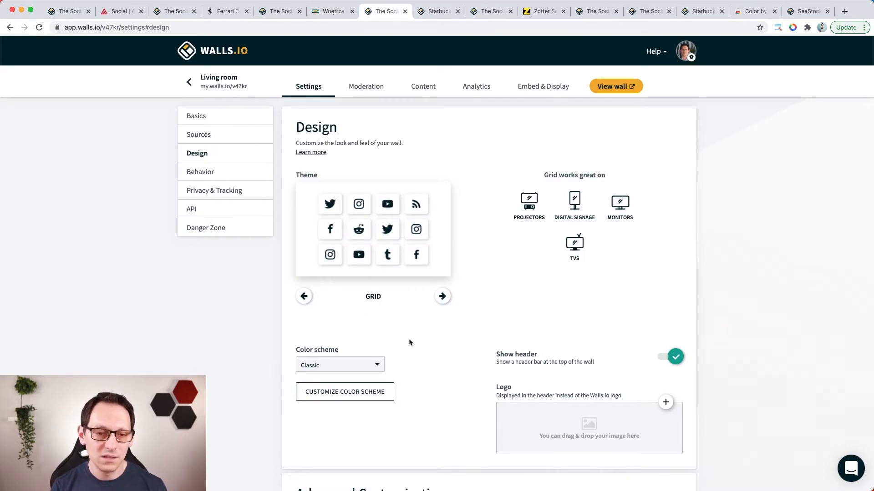
scroll(431, 340, "down", 7)
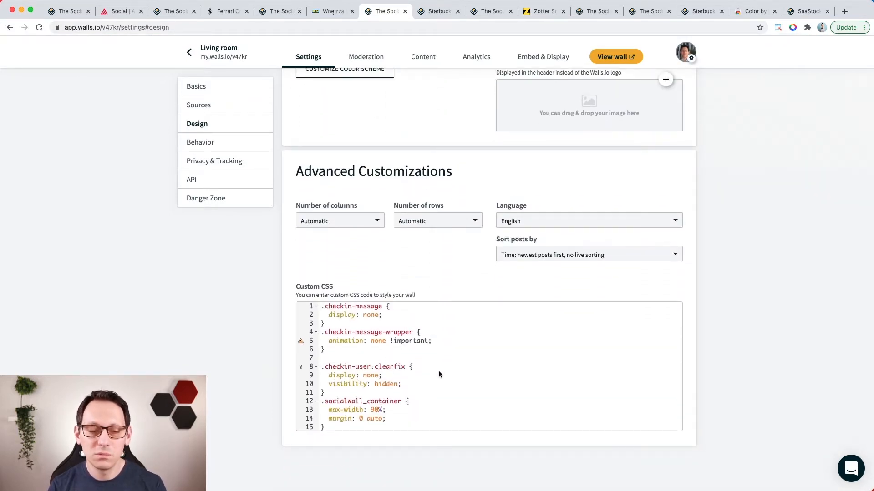
scroll(406, 331, "down", 1)
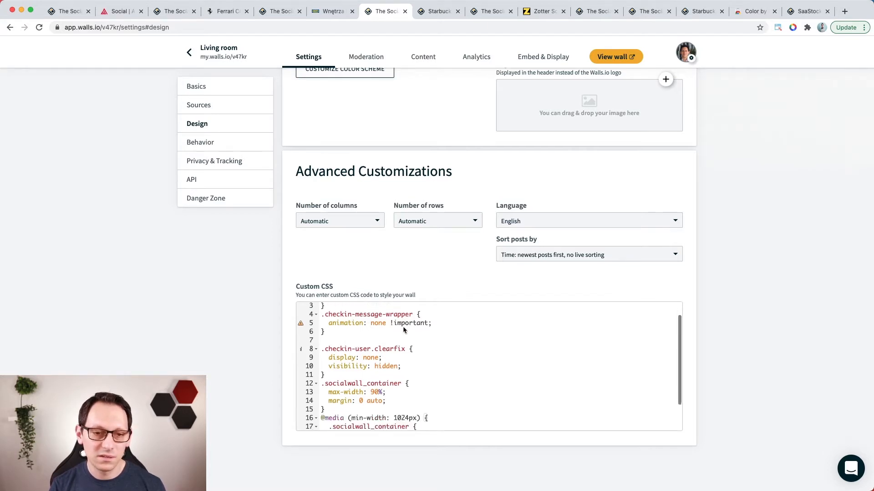
scroll(433, 381, "up", 2)
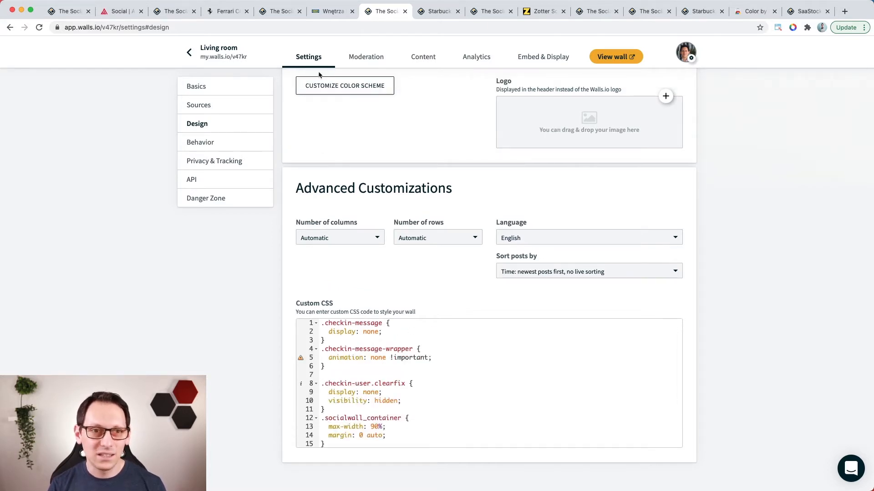
Revisit the IKEA gallery page, and open the native posts in the Living room wall's content management
left_click(331, 12)
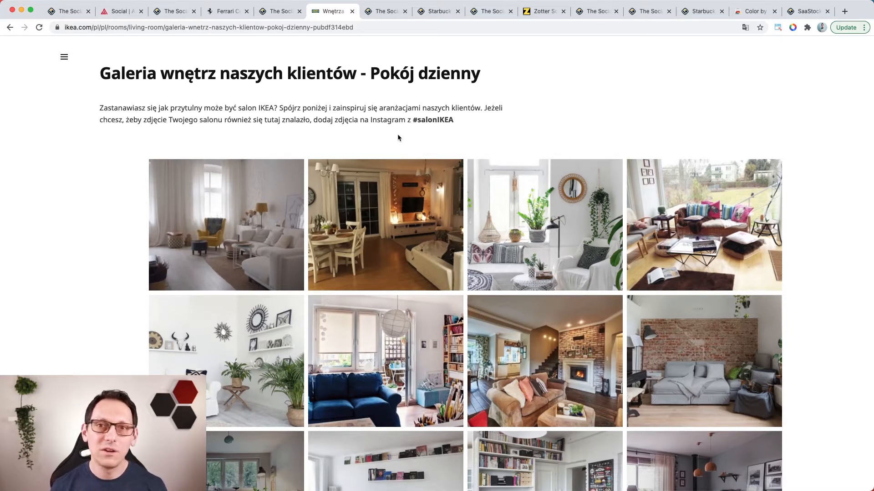
left_click(382, 15)
left_click(424, 57)
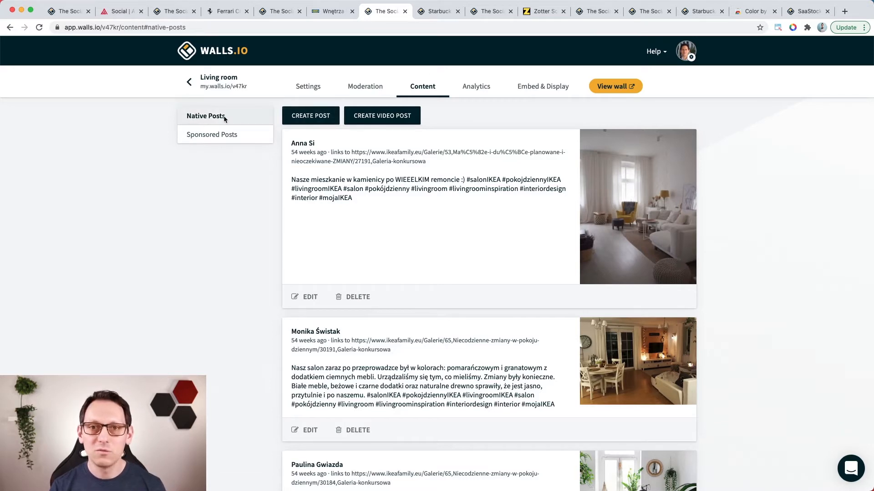
Open a new native post form for the Living room wall, show its publishing options, and return to the IKEA gallery page
left_click(310, 116)
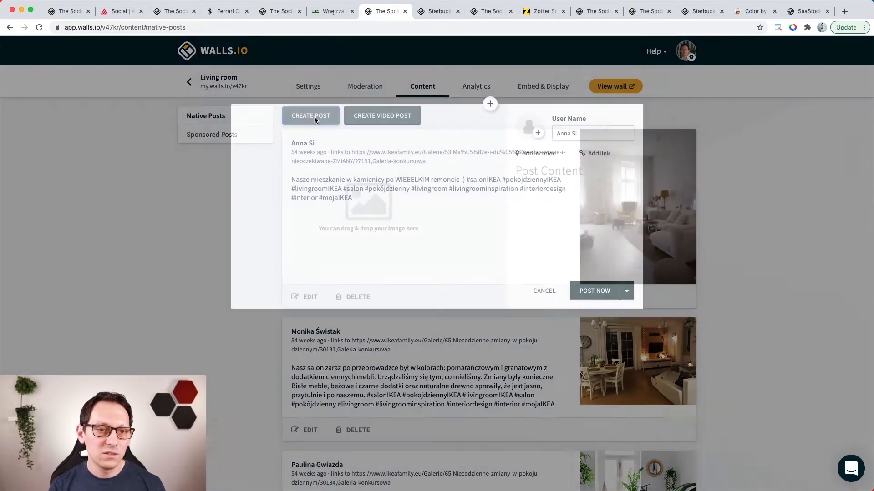
left_click(569, 176)
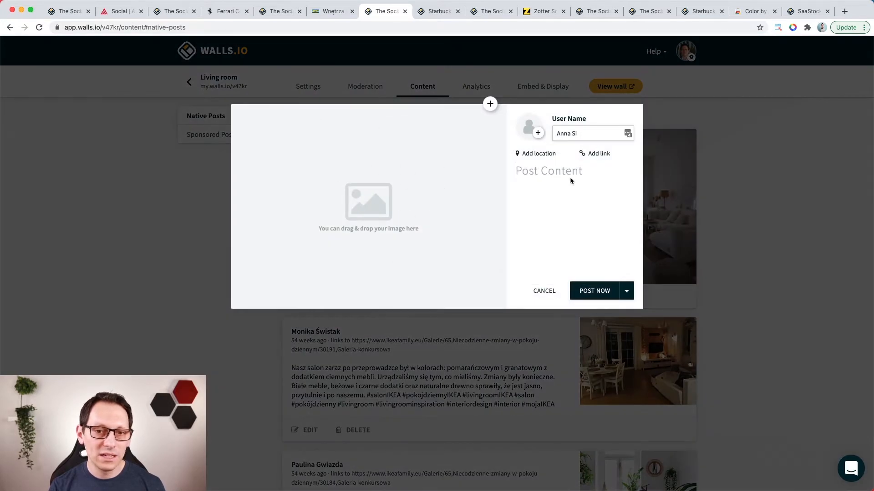
left_click(626, 290)
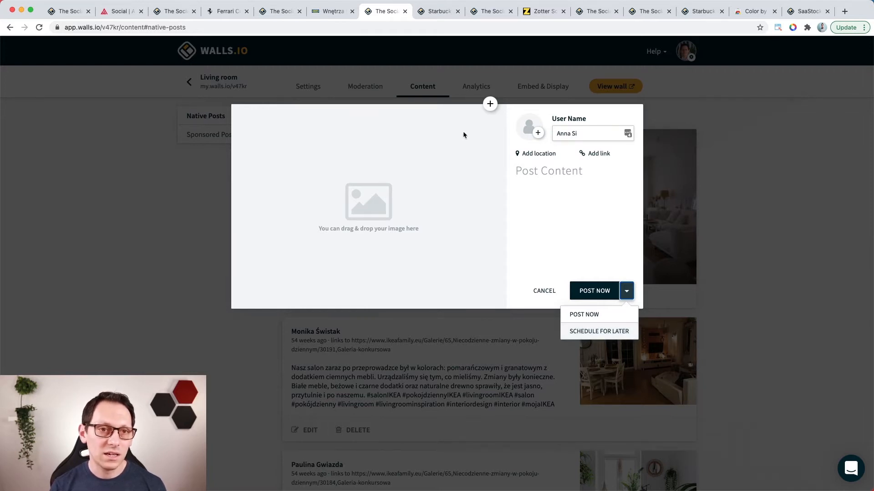
left_click(334, 14)
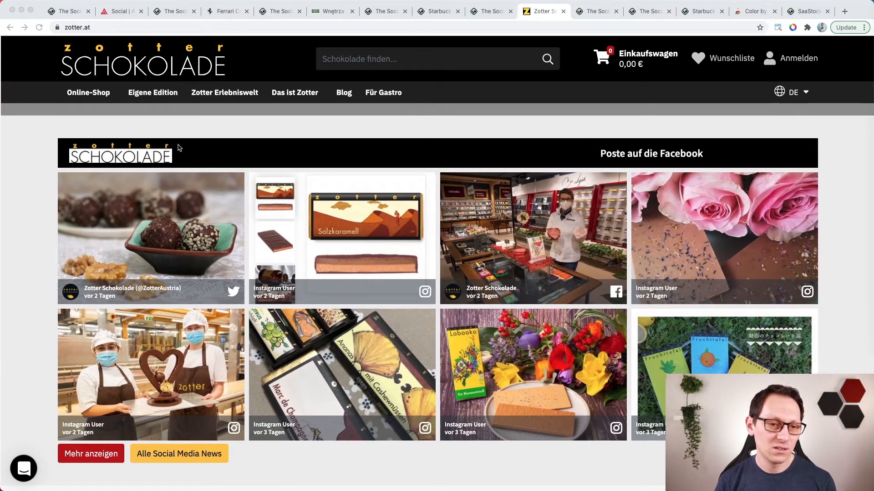
Examine the social wall embedded on the Zotter Schokolade homepage, and switch to the adjacent Walls.io page
scroll(517, 339, "down", 3)
scroll(517, 339, "up", 7)
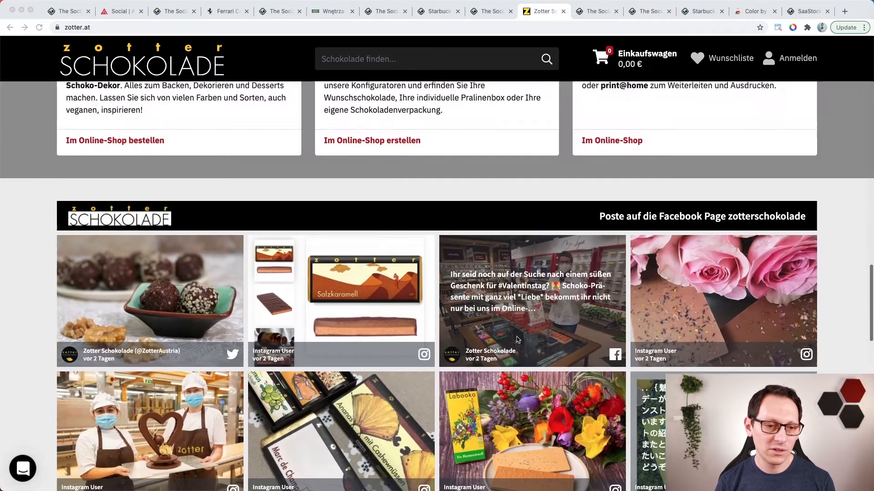
scroll(517, 339, "down", 5)
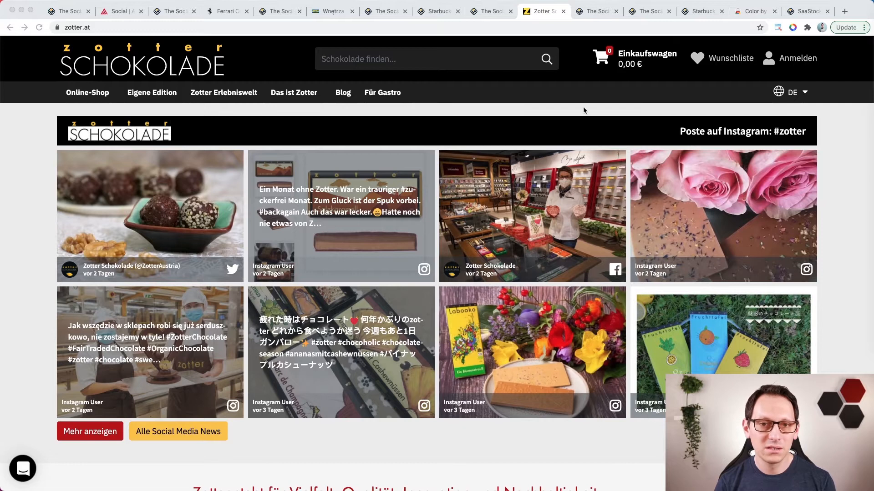
left_click(592, 14)
Examine the social wall on Montpellier airport's Réseaux Sociaux page and enlarge the Air France post
scroll(476, 217, "up", 10)
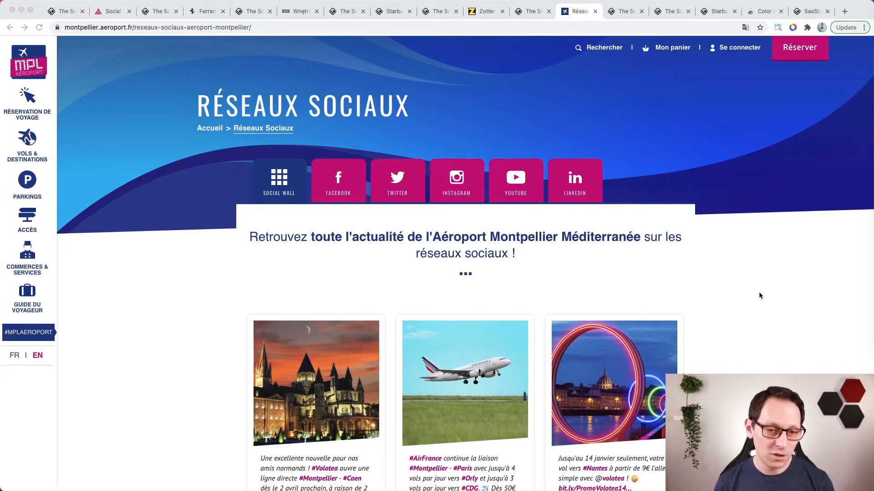
scroll(759, 294, "down", 3)
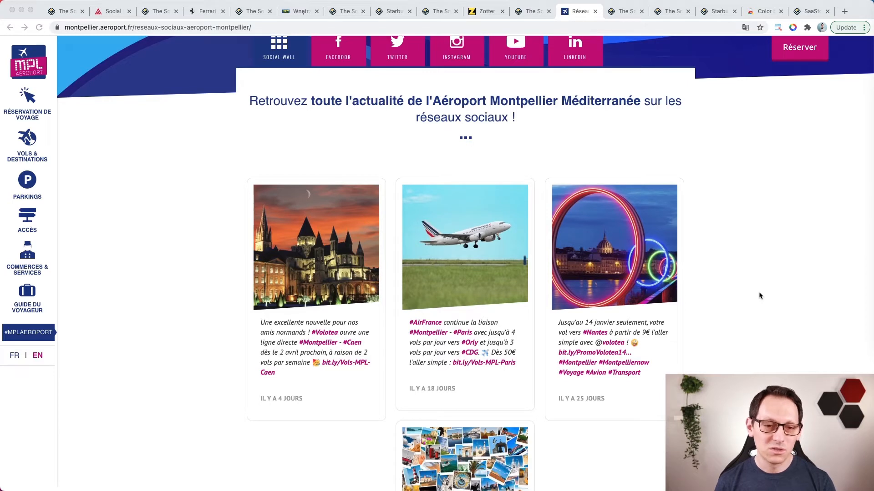
left_click_drag(465, 394, 407, 390)
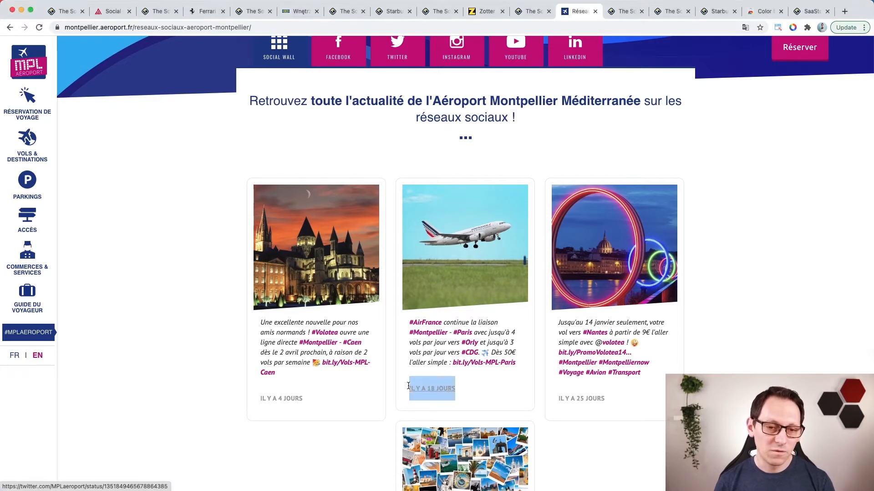
left_click_drag(404, 322, 515, 391)
left_click(514, 392)
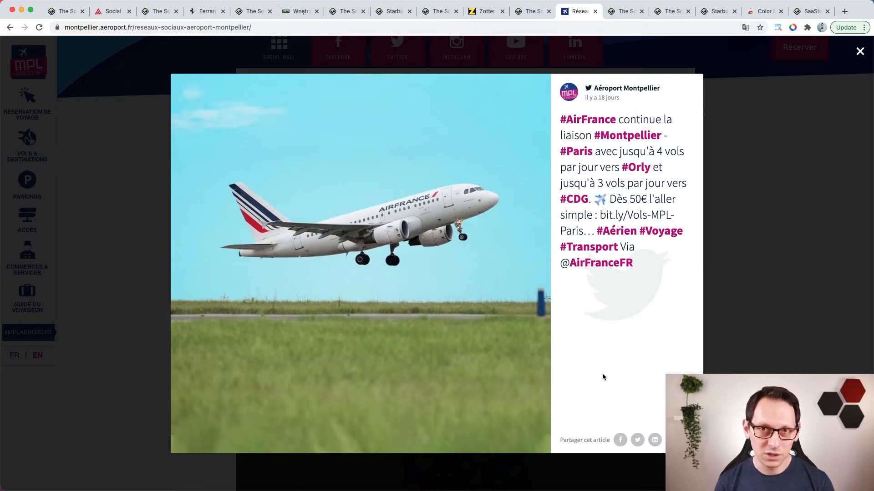
Examine the Custom CSS in the #mplaeroport wall's design settings, and return to the airport page to close the enlarged post
left_click(625, 11)
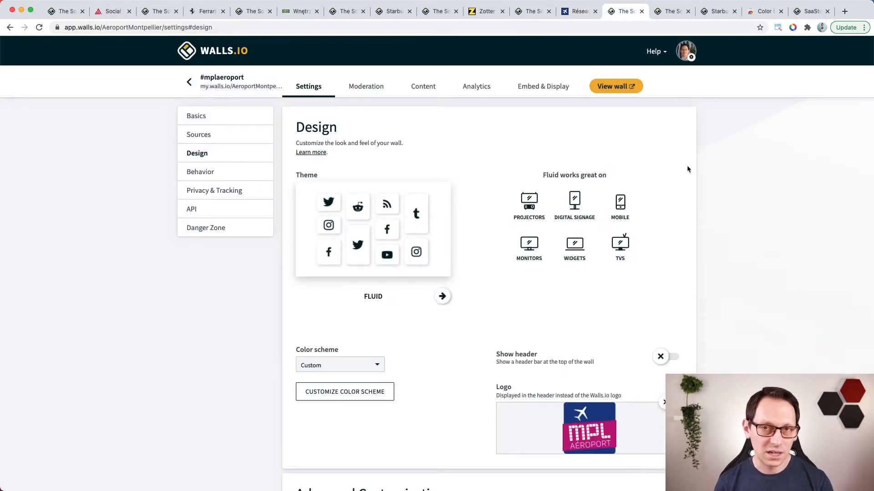
scroll(409, 359, "down", 7)
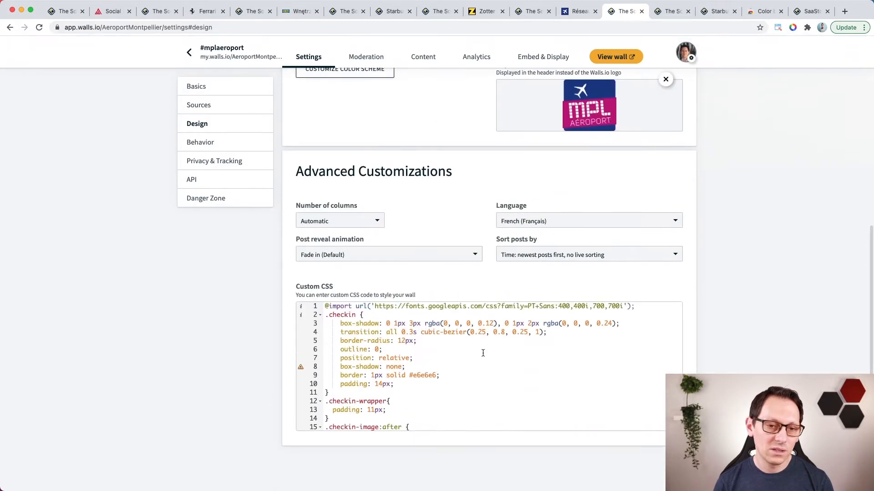
scroll(483, 353, "up", 1)
scroll(484, 357, "down", 10)
scroll(485, 360, "down", 15)
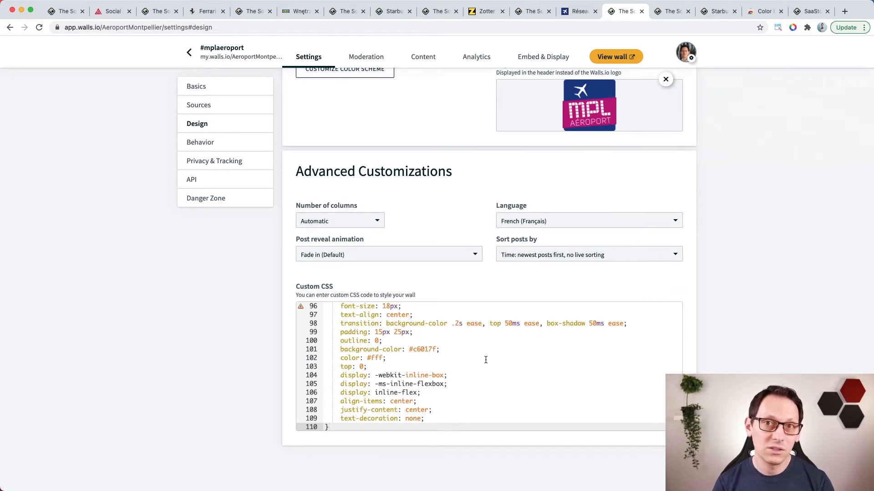
left_click(576, 13)
left_click(758, 203)
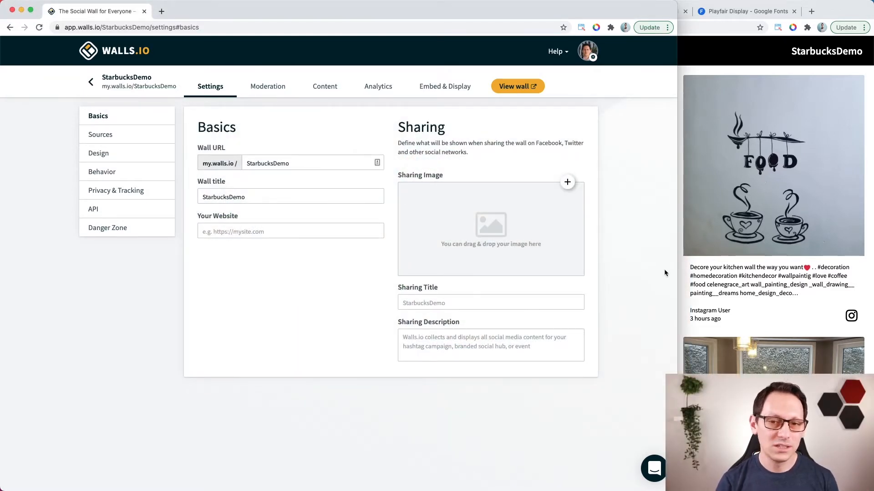
View the live StarbucksDemo wall, and open the wall's design settings
left_click(728, 302)
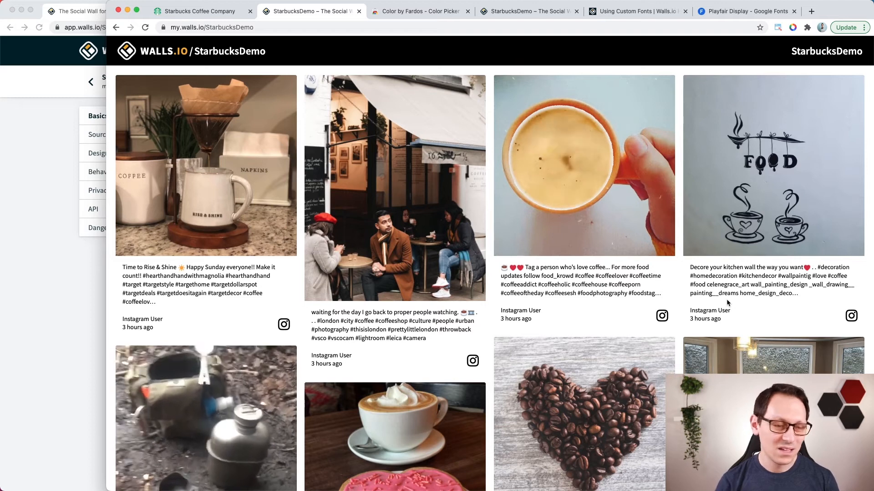
left_click(56, 304)
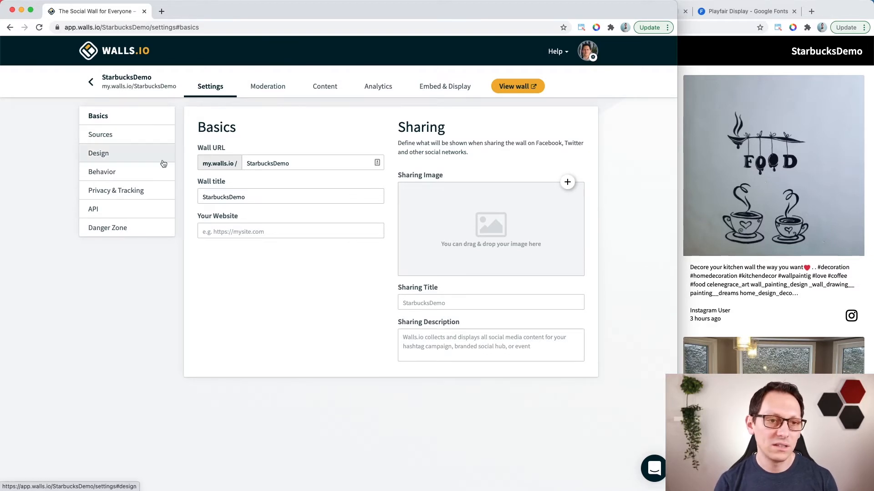
left_click(104, 156)
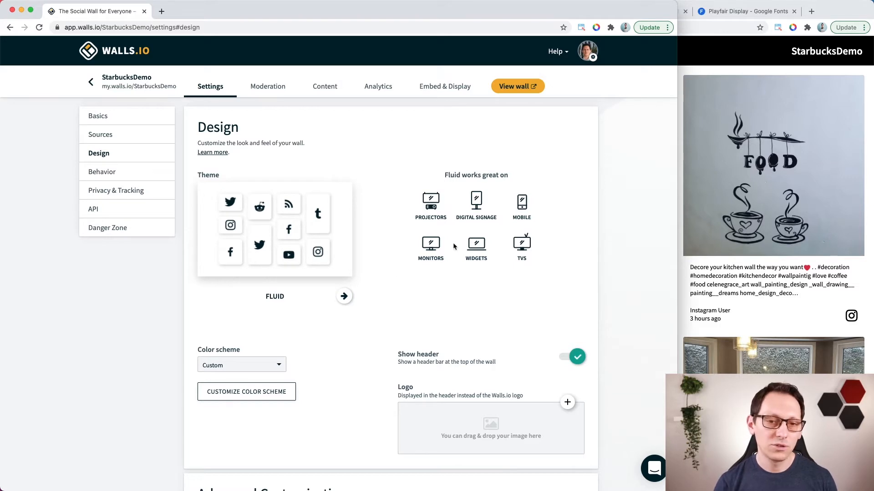
Examine the display types suited to the Fluid theme, highlighting projectors, mobile, monitors, widgets and TVs
left_click_drag(445, 175, 541, 270)
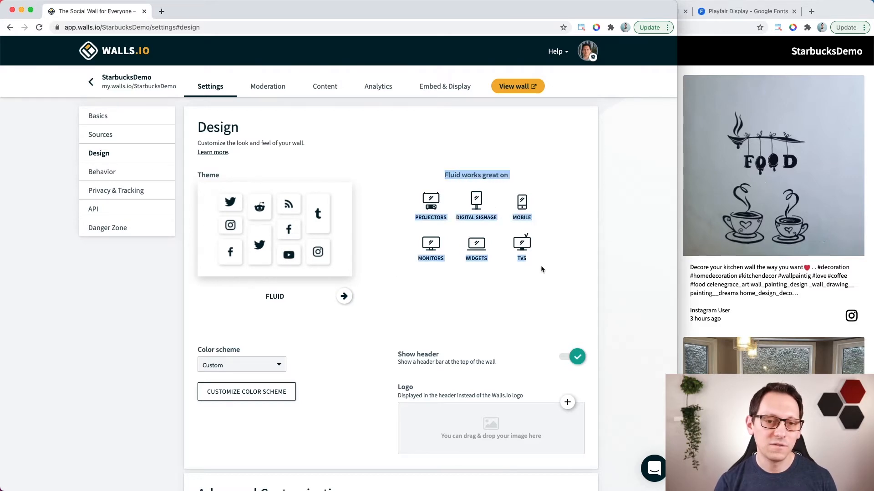
left_click(521, 282)
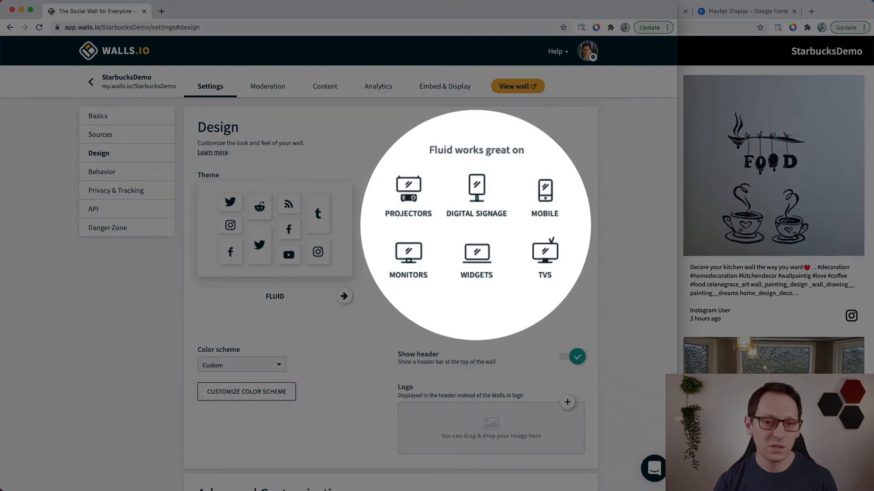
left_click_drag(416, 217, 431, 217)
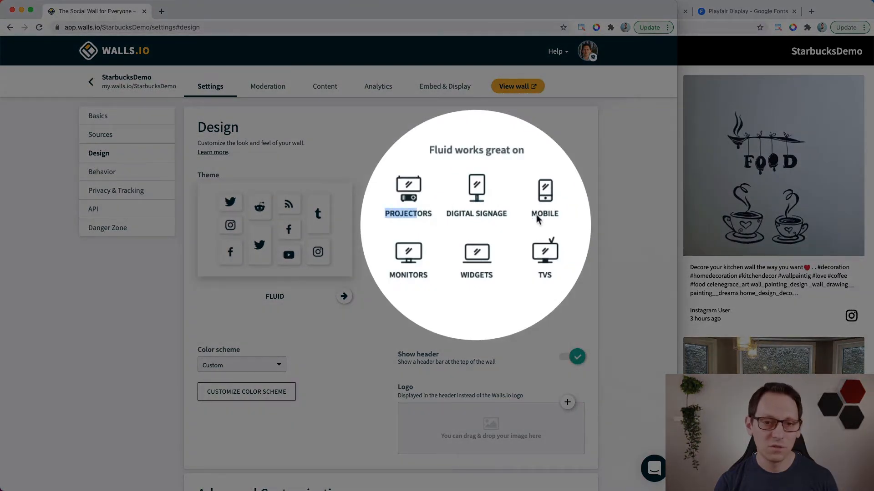
left_click_drag(538, 216, 559, 217)
left_click_drag(389, 275, 477, 273)
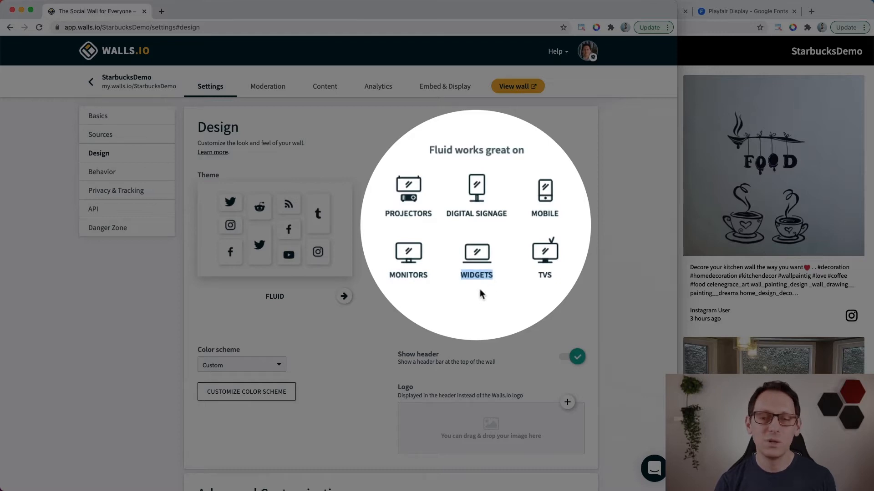
left_click_drag(562, 297, 392, 141)
left_click(391, 141)
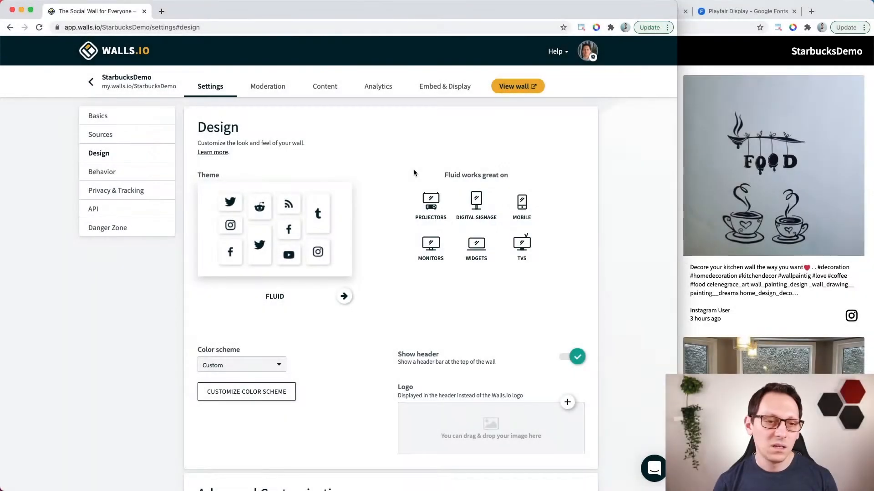
Set the StarbucksDemo wall's theme to Grid, save the change, and view the live wall
left_click(344, 296)
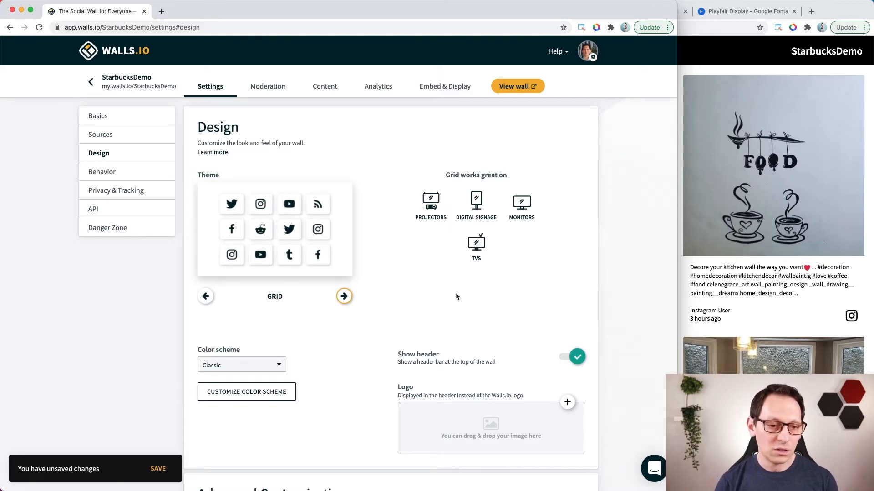
left_click(157, 468)
left_click(715, 320)
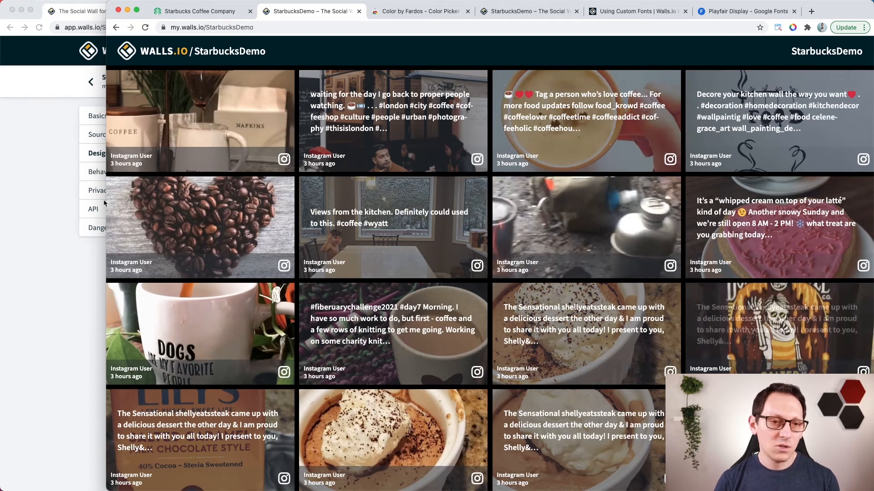
Return to the design settings, change the theme to Kiosk, save it, and view the live wall
left_click(70, 244)
left_click(344, 296)
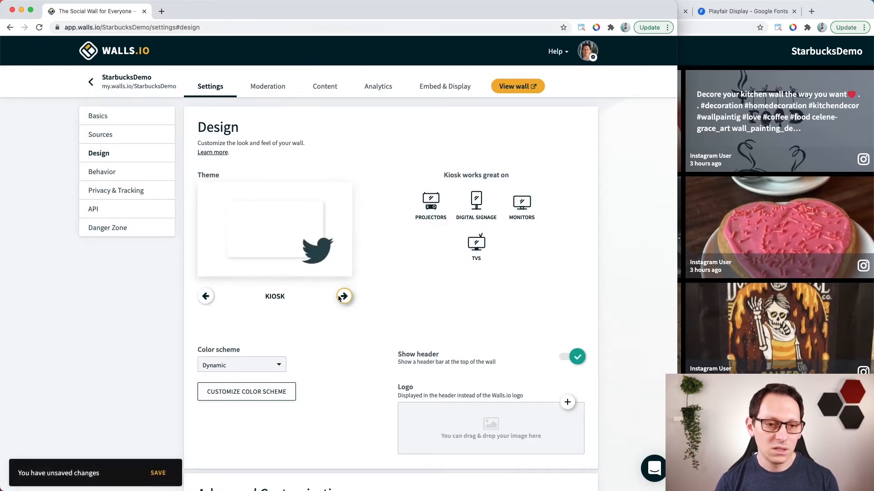
left_click(159, 469)
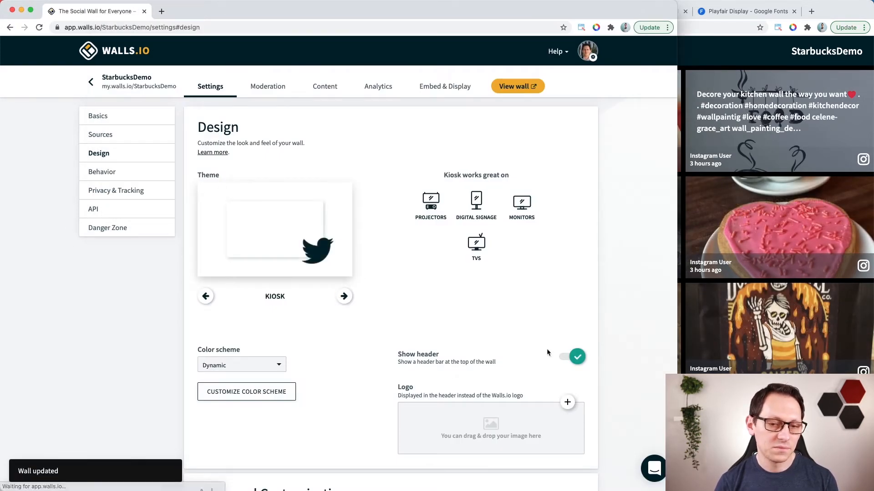
left_click(695, 255)
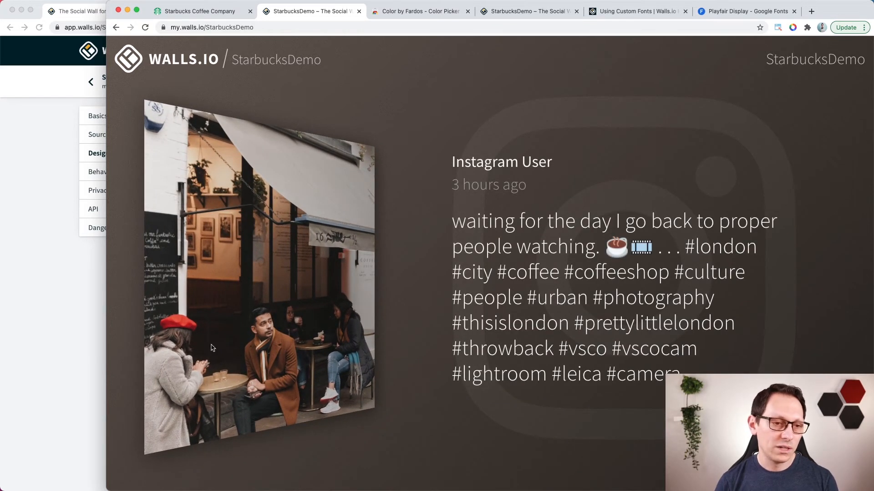
Switch the wall's theme to Bricks in the design settings, save it, and reload the live wall
left_click(76, 322)
left_click(344, 296)
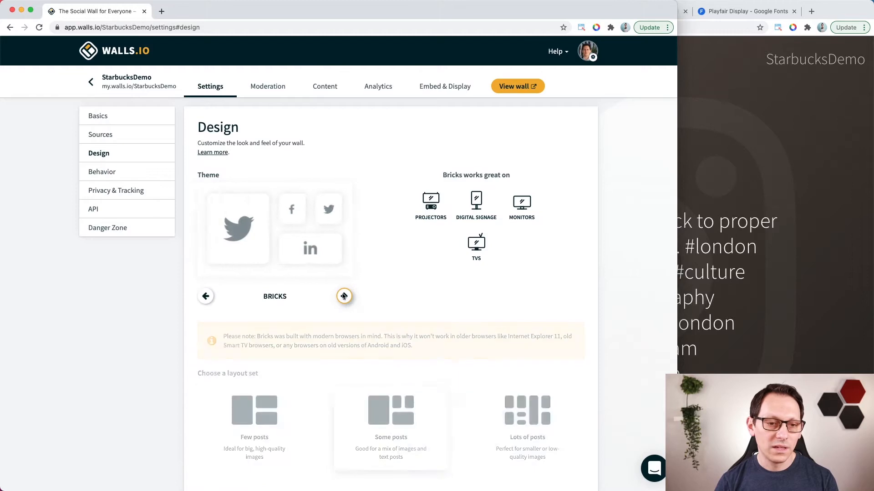
left_click(161, 471)
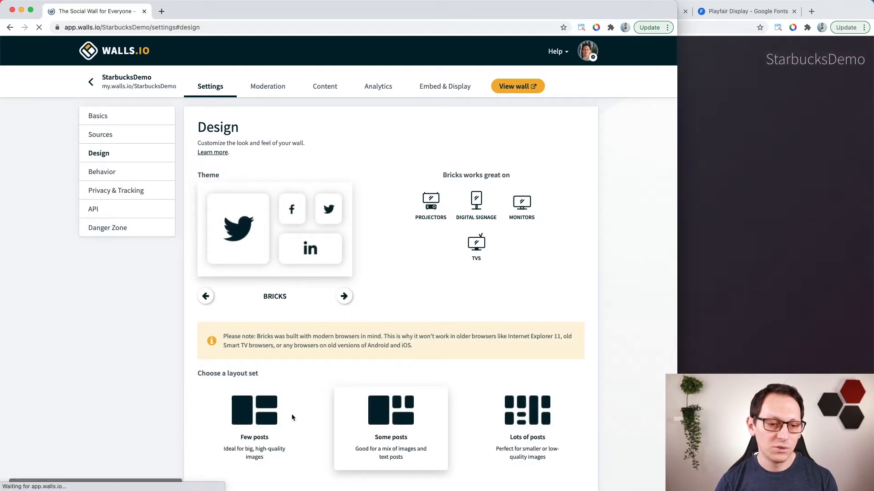
scroll(291, 413, "down", 1)
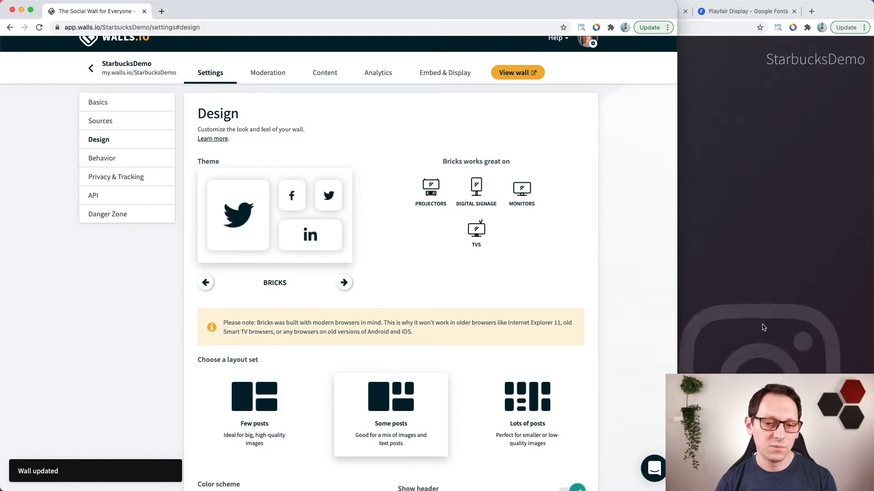
left_click(698, 306)
key("super+r")
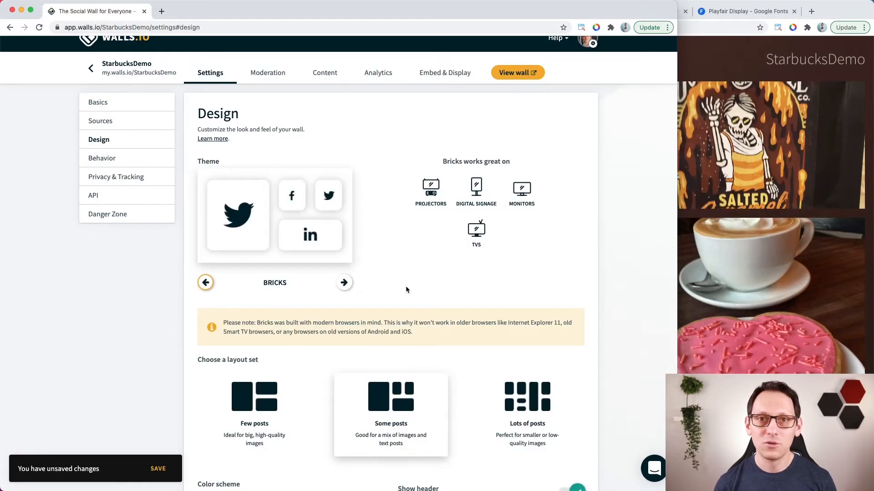
Go past the Map theme to Billboard, save it as the wall's theme, and reload the live wall
left_click(345, 283)
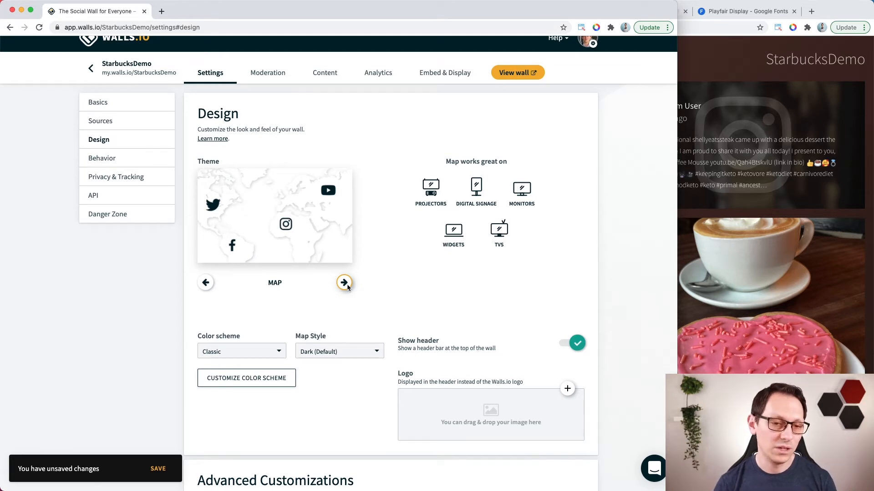
left_click(345, 283)
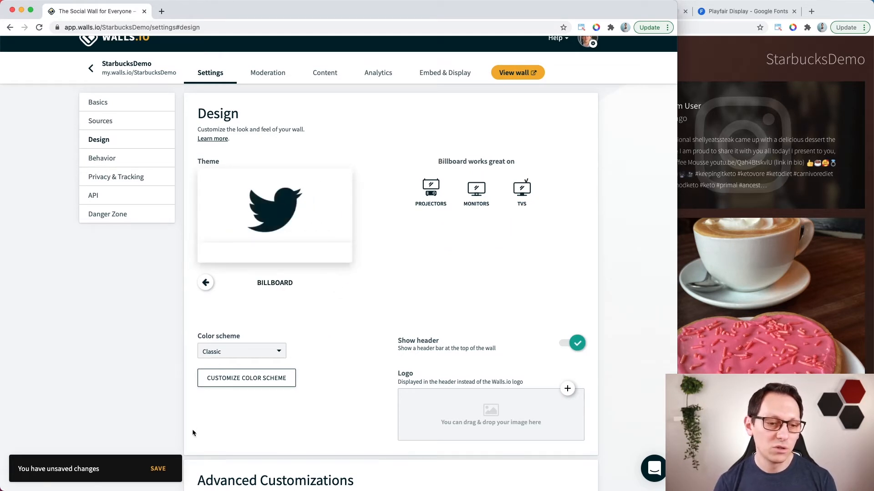
left_click(158, 469)
left_click(703, 261)
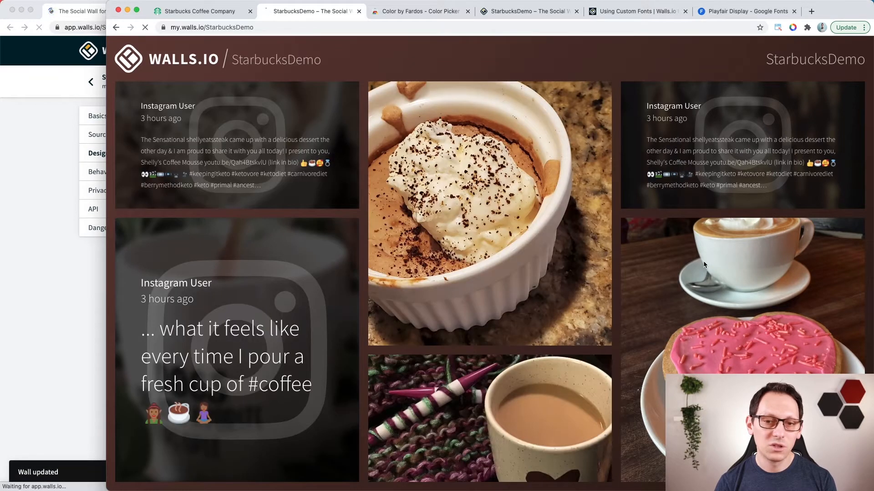
key("super+r")
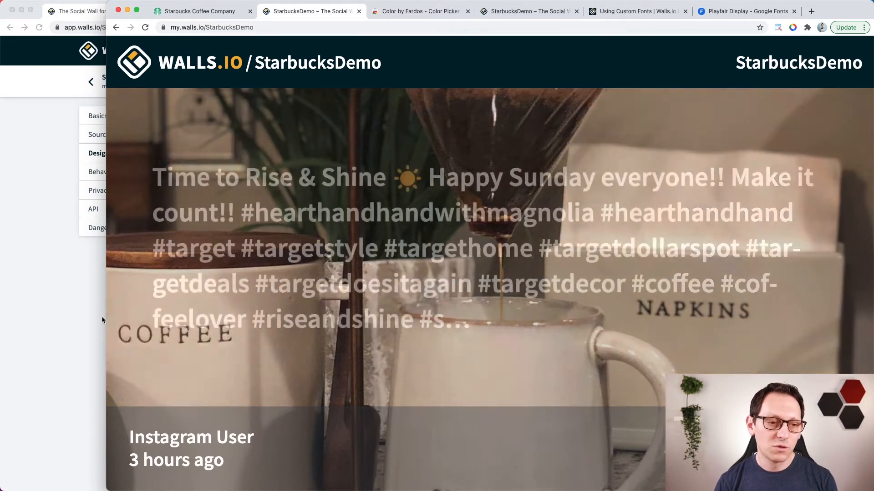
Return to the design settings, switch the wall's theme back to Fluid, save it, and view the live wall
left_click(95, 313)
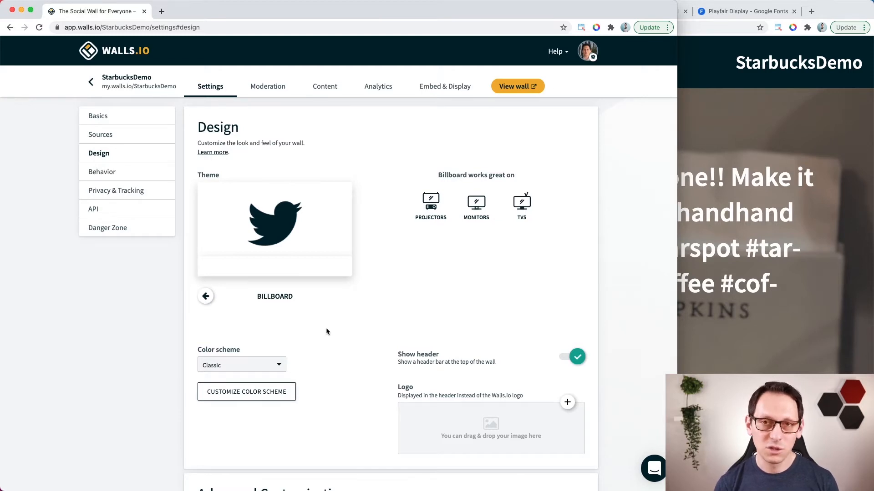
left_click(205, 297)
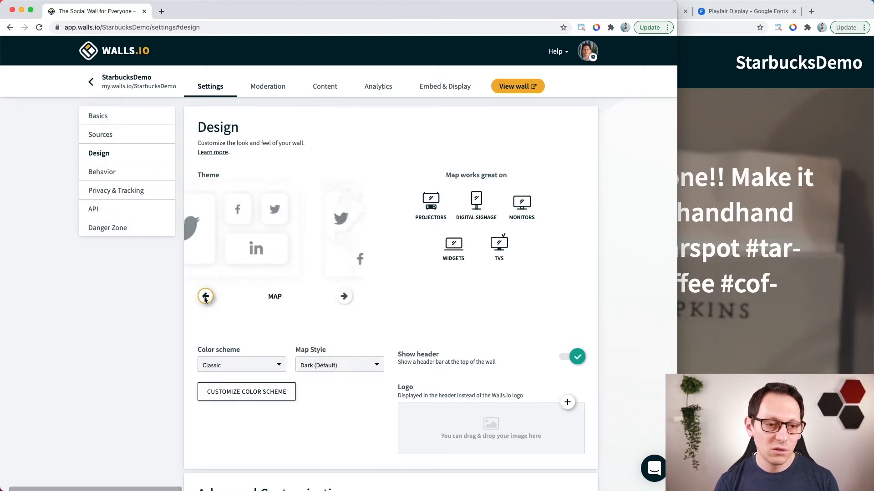
left_click(205, 297)
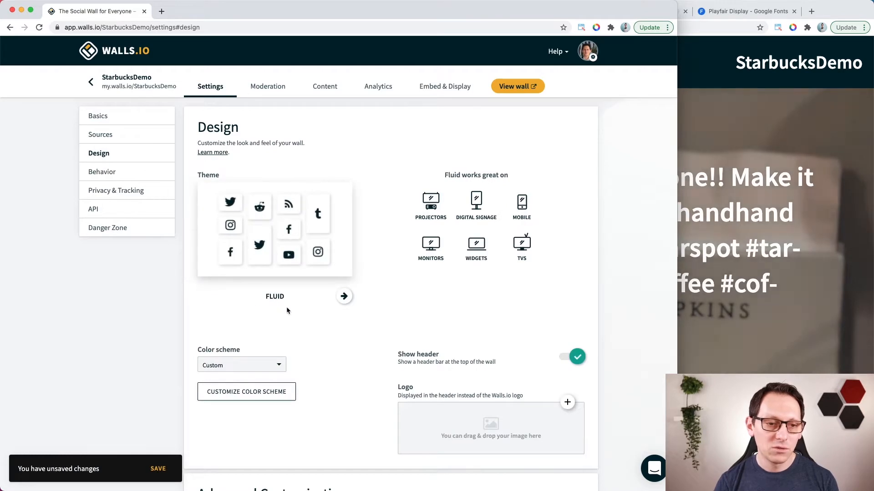
left_click(170, 473)
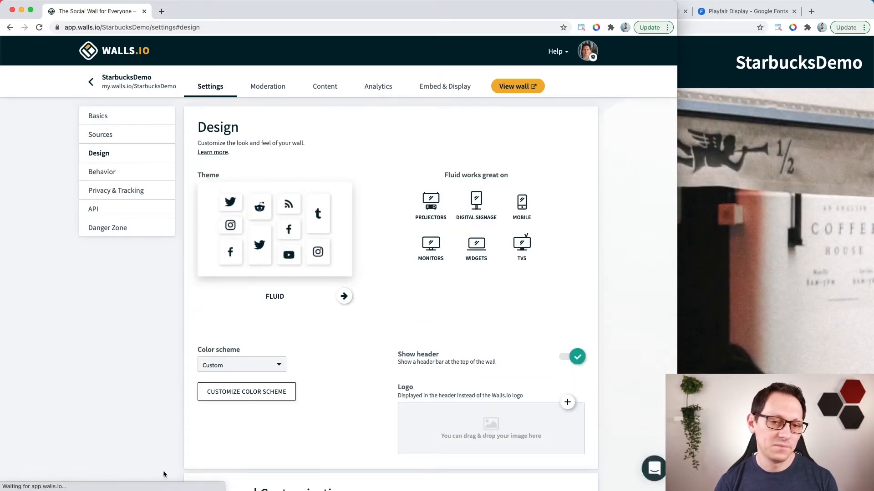
left_click(763, 212)
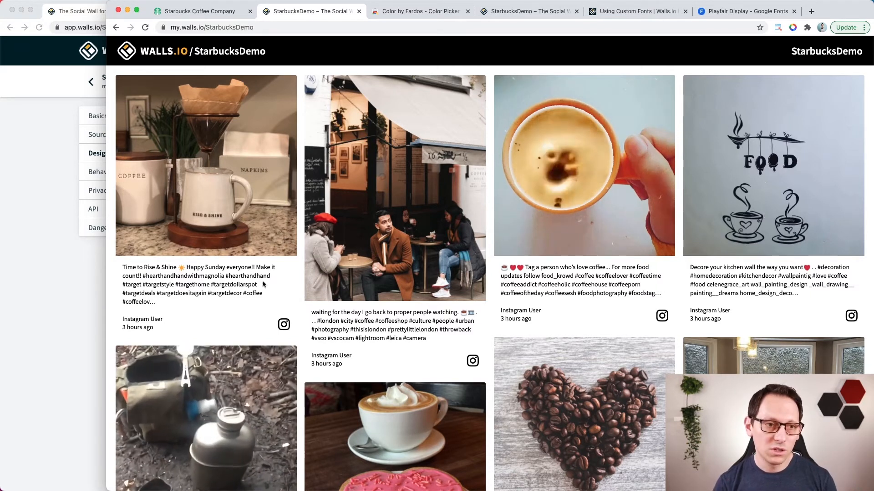
Return to the design settings, open the color scheme customization, and look over its general settings and the logo option
left_click(54, 307)
scroll(247, 312, "down", 10)
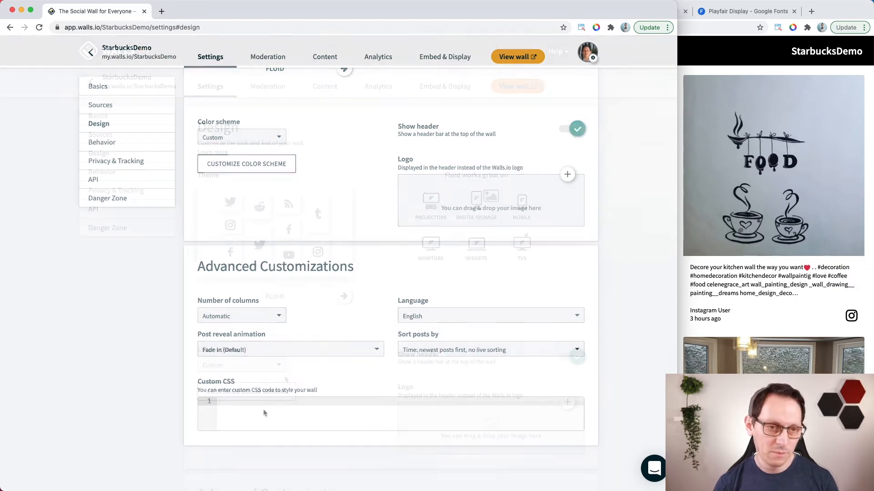
scroll(263, 408, "up", 5)
left_click(260, 363)
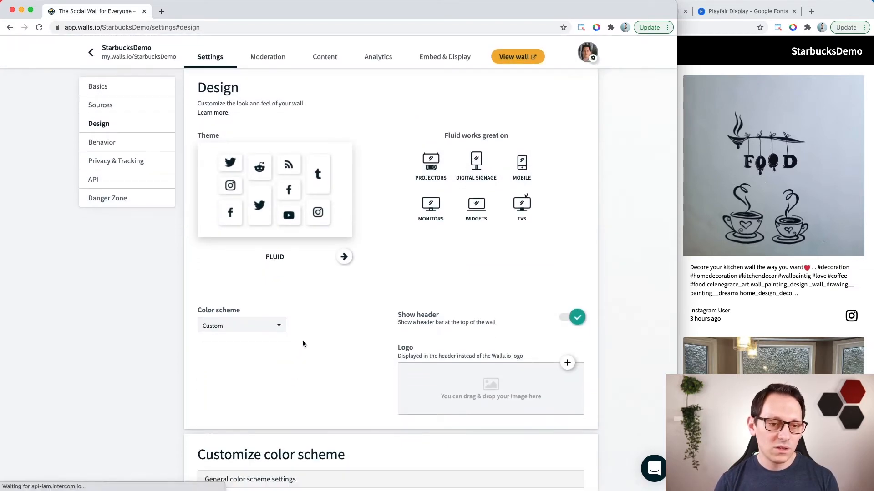
scroll(335, 319, "down", 3)
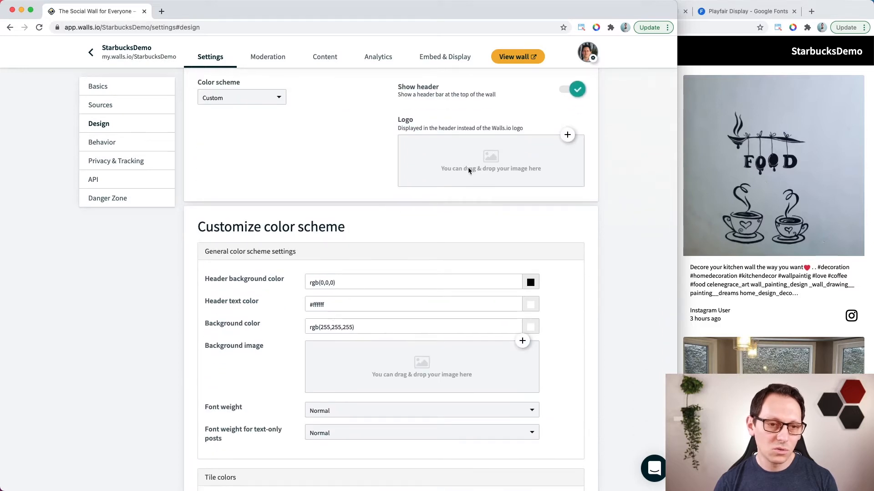
scroll(378, 206, "up", 5)
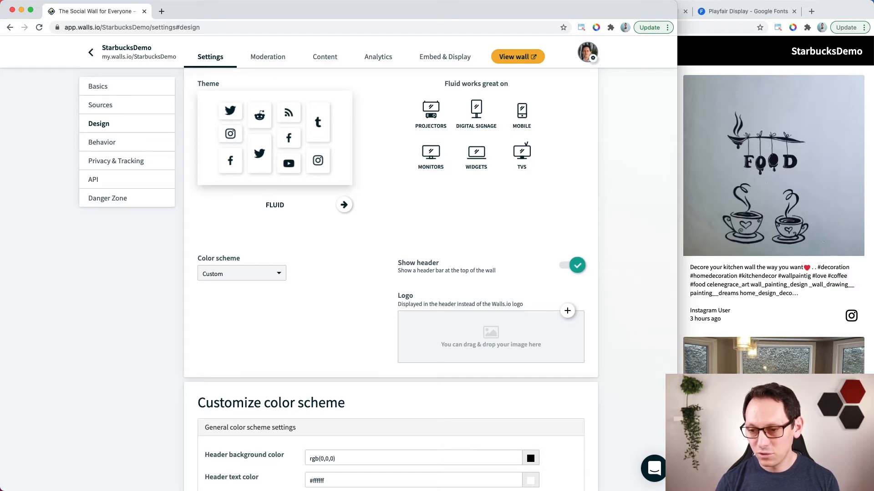
Add the Starbucks logo image as the wall's header logo, save the change, and view the live wall
key("super+Tab")
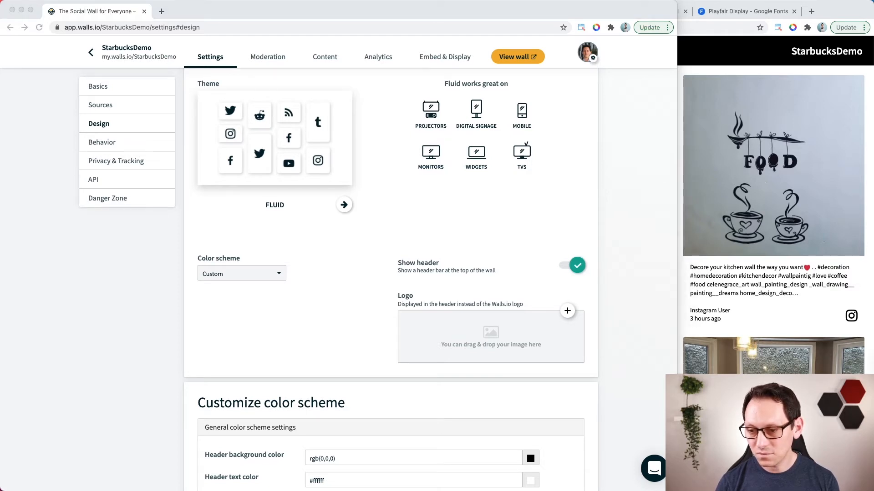
left_click_drag(509, 347, 497, 339)
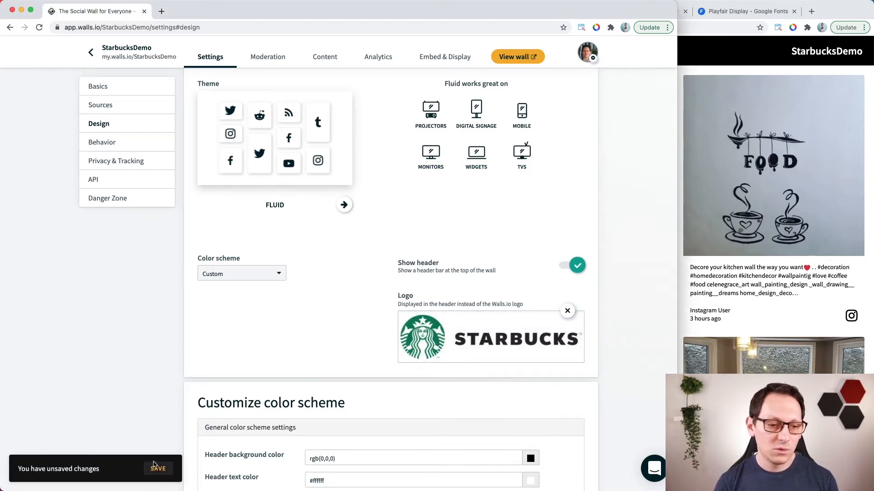
left_click(157, 468)
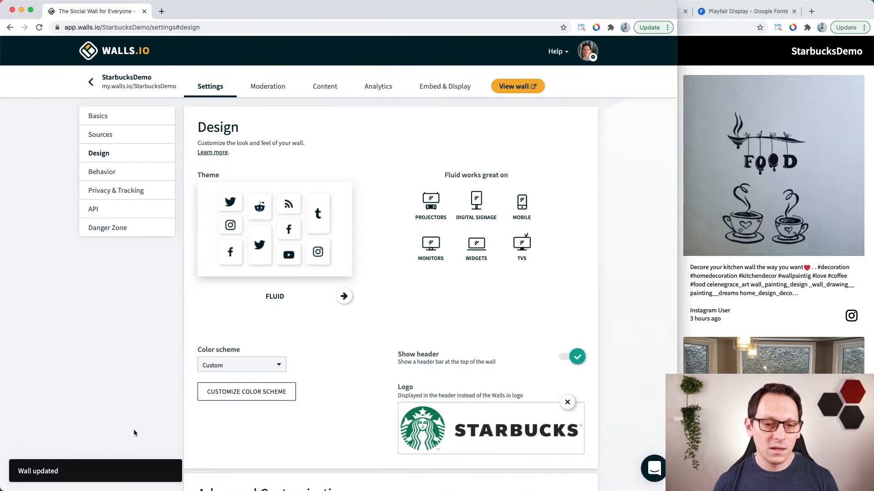
left_click(728, 373)
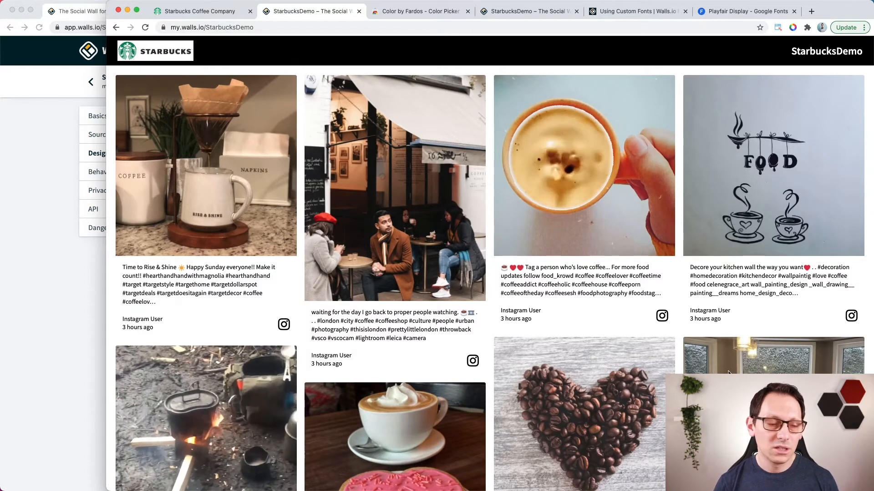
Set the color scheme's header background color to white, rgb(255,255,255), save it, and inspect the title in the live wall's header
left_click(85, 313)
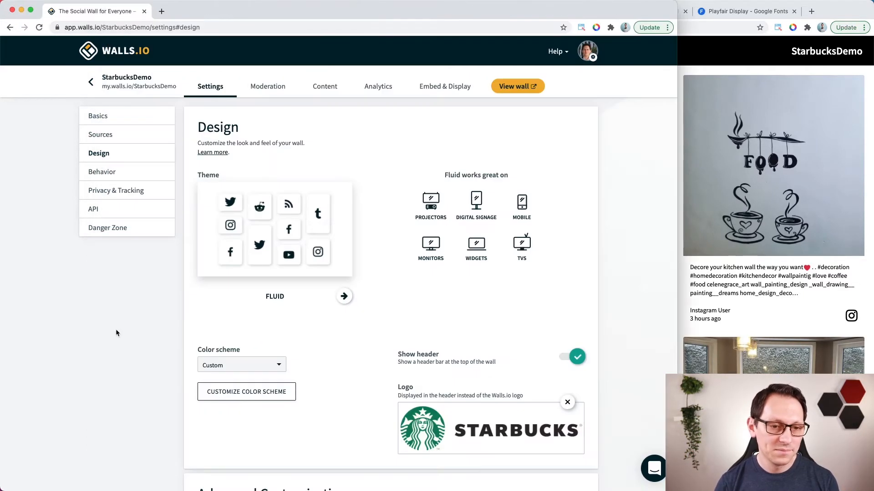
scroll(259, 389, "down", 6)
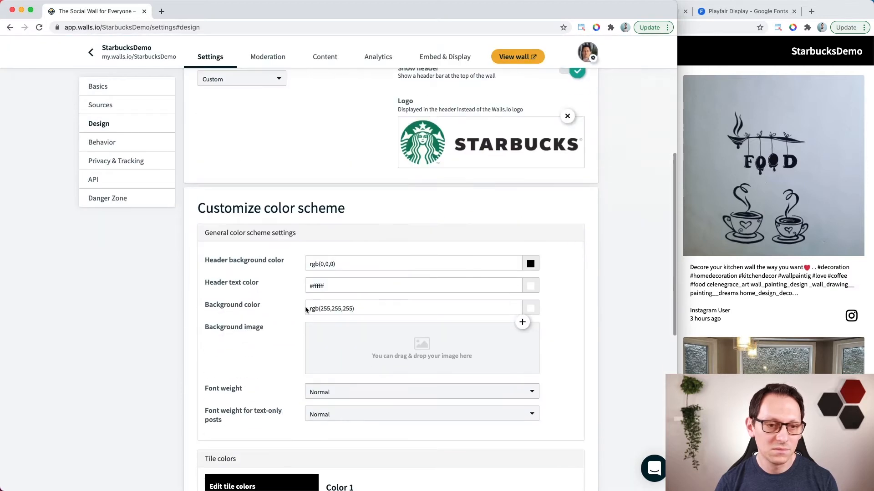
scroll(306, 310, "down", 1)
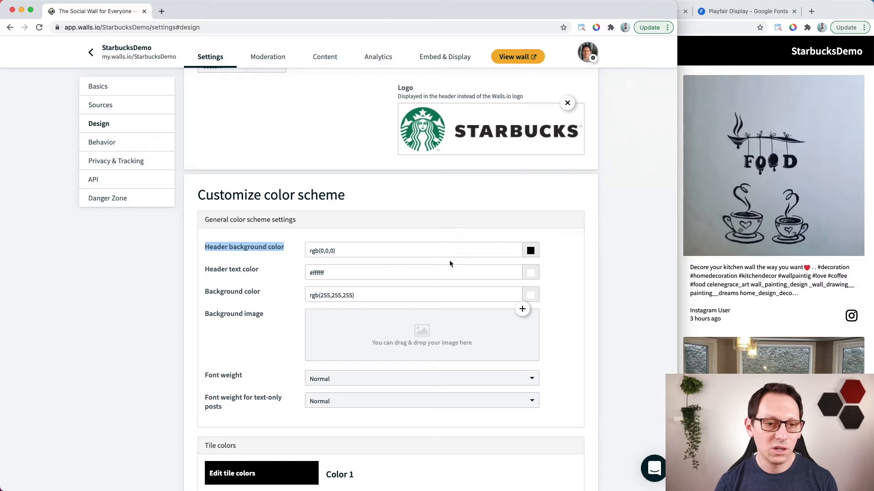
left_click(530, 251)
left_click(484, 270)
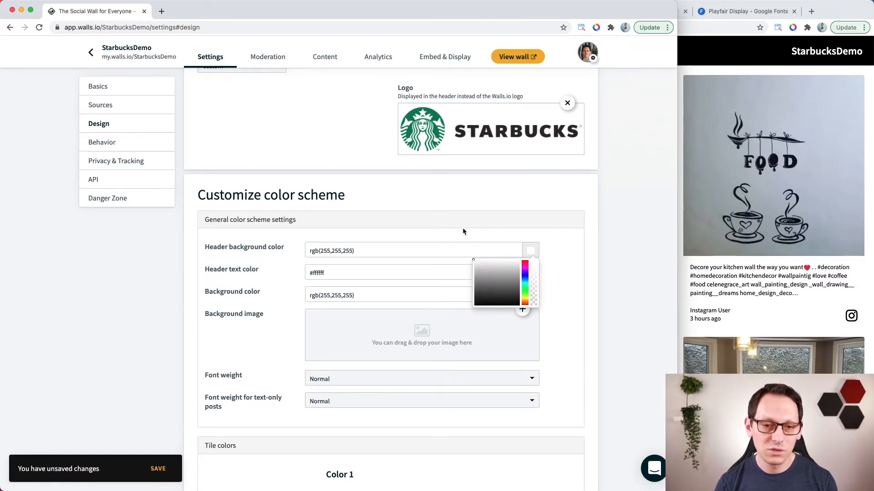
left_click(158, 468)
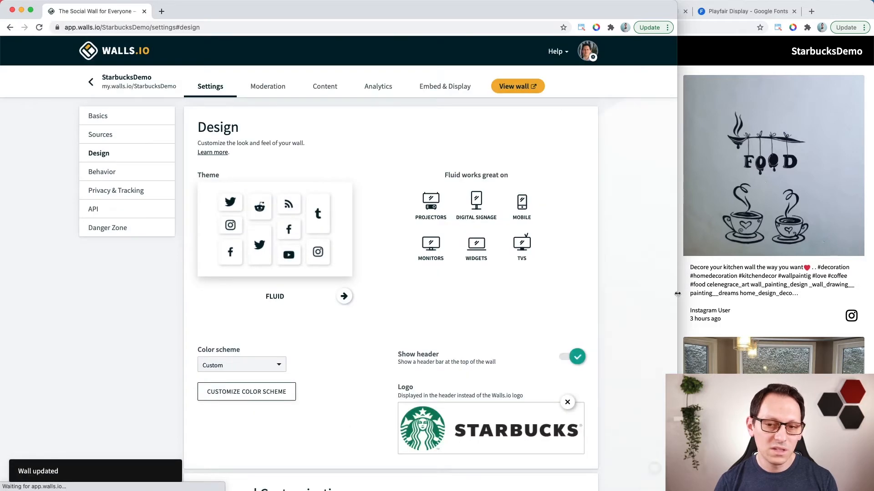
left_click(745, 305)
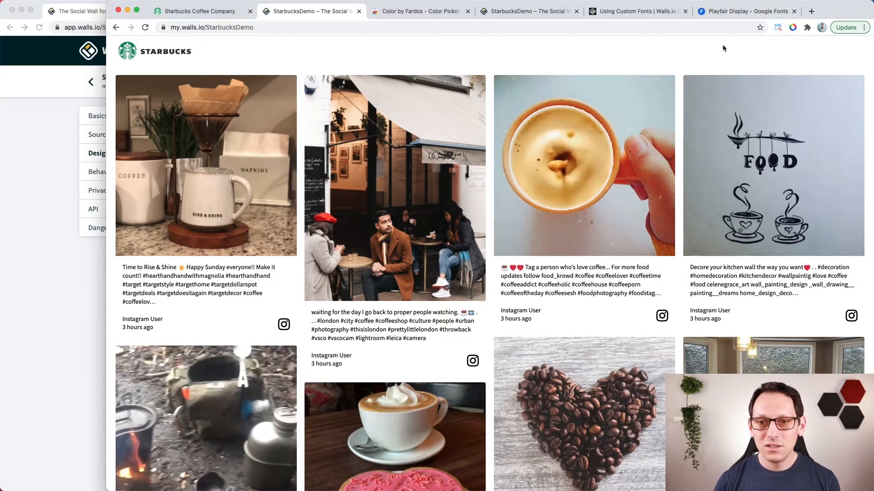
left_click_drag(719, 49, 861, 51)
Set the color scheme's header text color to black, #000000, save it, and reload the live wall
left_click(23, 237)
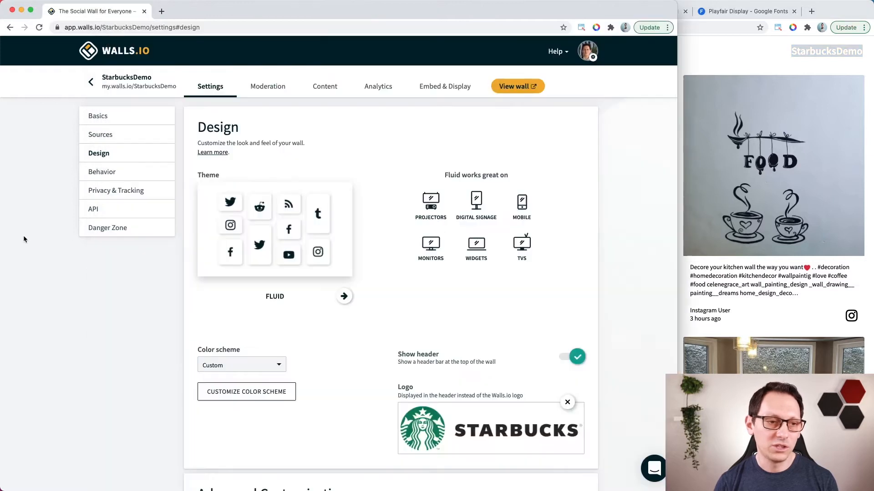
scroll(273, 364, "down", 1)
left_click(255, 295)
scroll(296, 299, "down", 4)
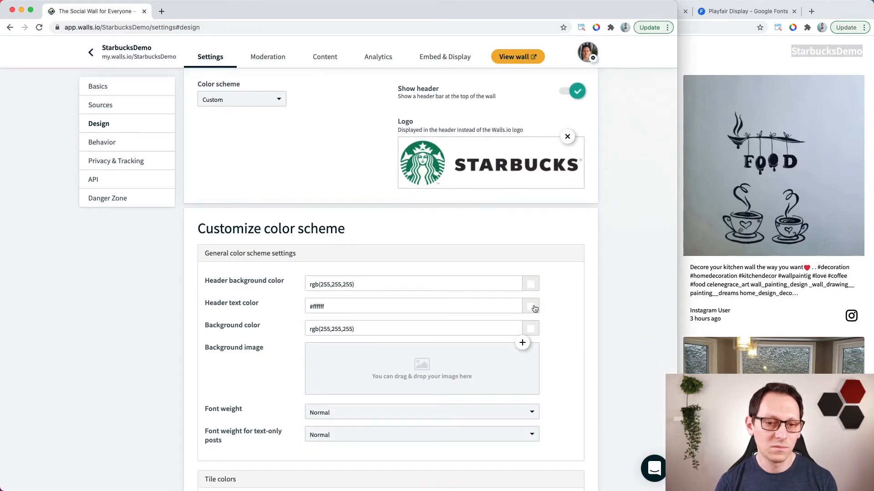
left_click(532, 307)
left_click_drag(503, 344, 536, 377)
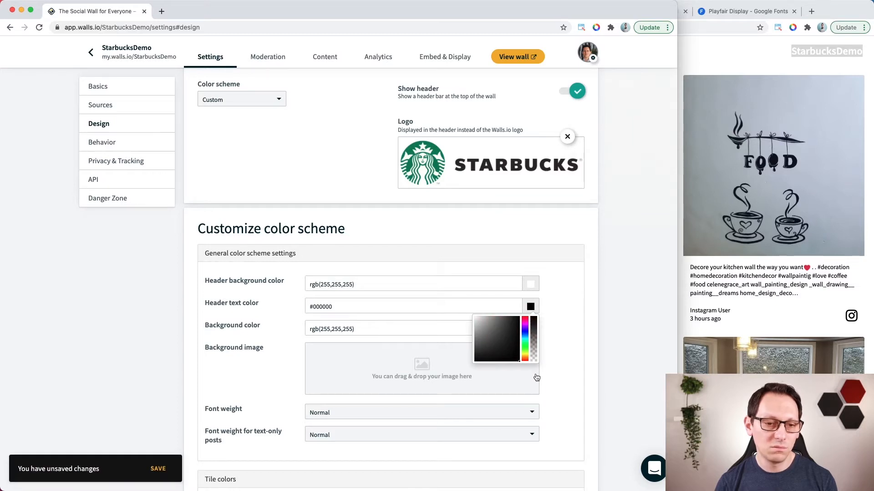
left_click(158, 469)
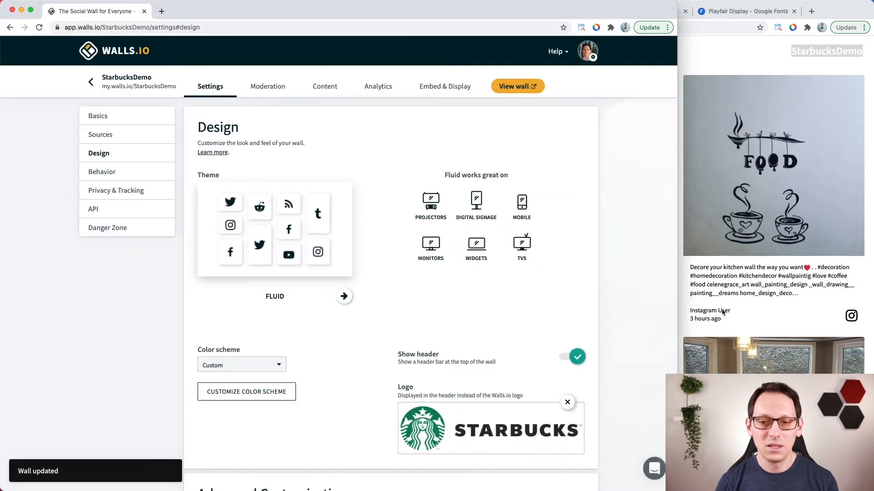
left_click(733, 312)
key("super+r")
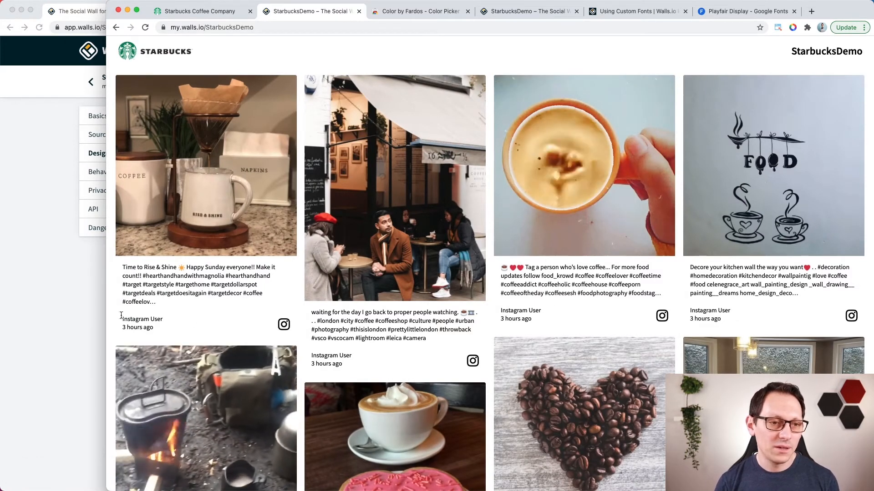
Set the color scheme's general background color to black, rgb(0,0,0), save it, and view the live wall
left_click(69, 310)
scroll(267, 321, "down", 3)
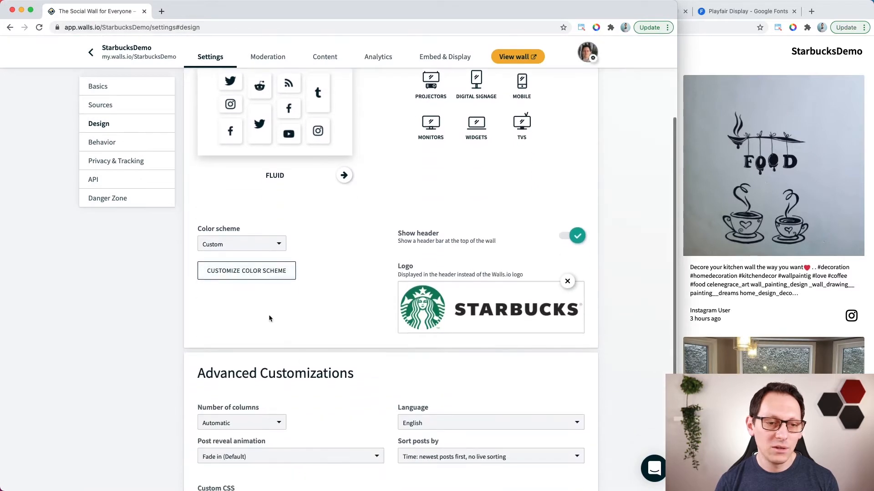
left_click(270, 270)
scroll(350, 264, "down", 5)
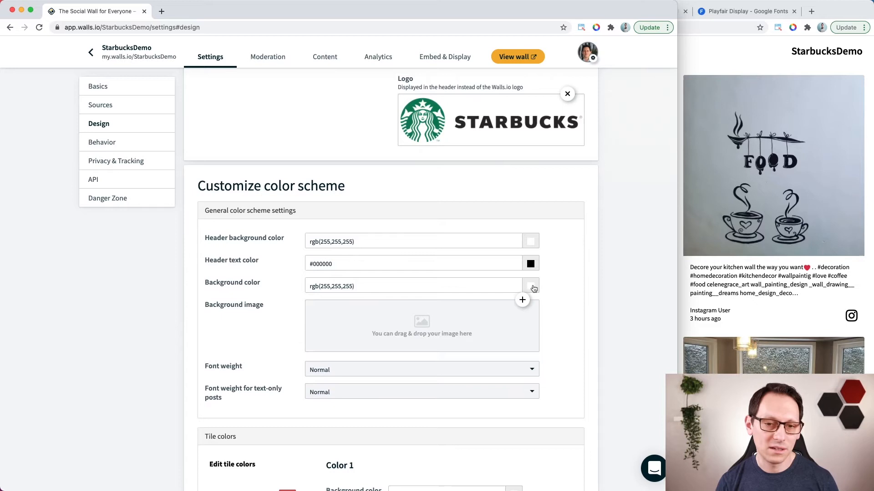
left_click(530, 288)
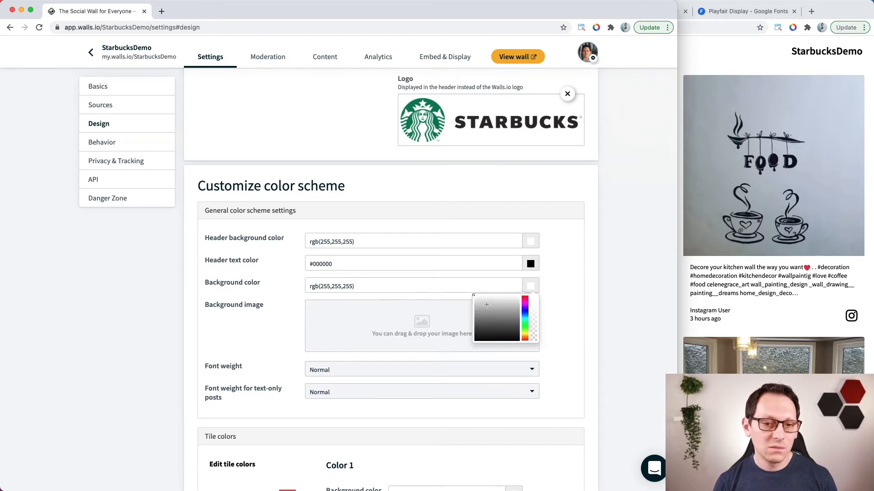
left_click_drag(487, 305, 505, 323)
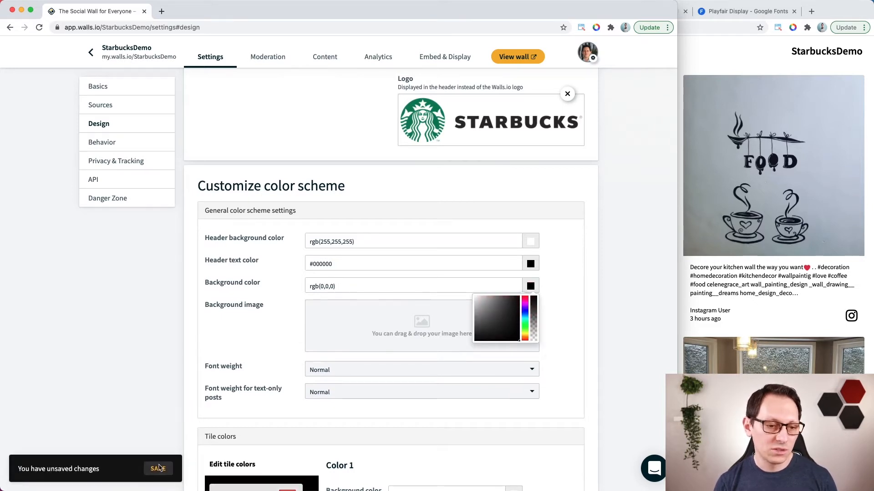
left_click(158, 469)
left_click(730, 315)
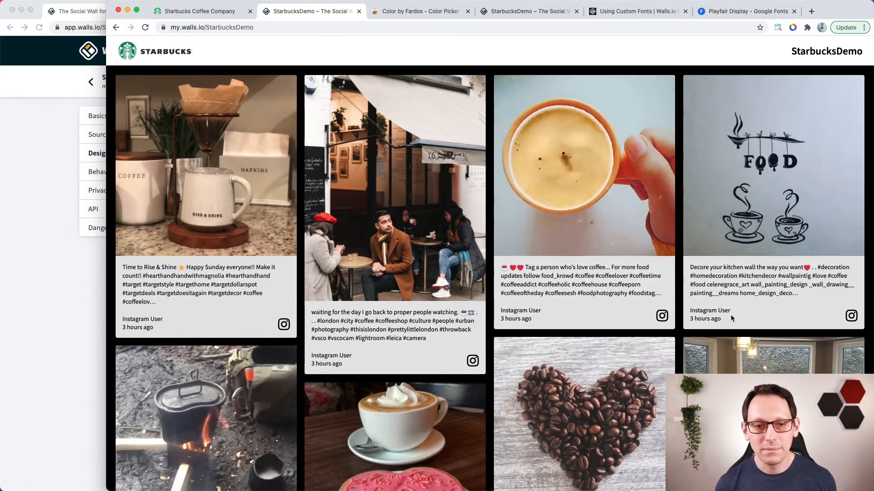
Add the coffee beans picture as the color scheme's background image and save the wall
left_click(86, 299)
scroll(299, 331, "down", 3)
scroll(308, 317, "down", 8)
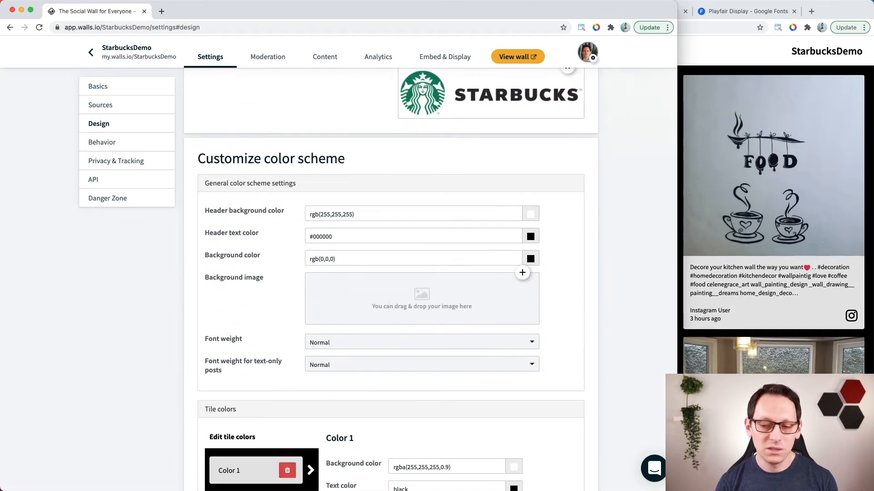
key("super+Tab")
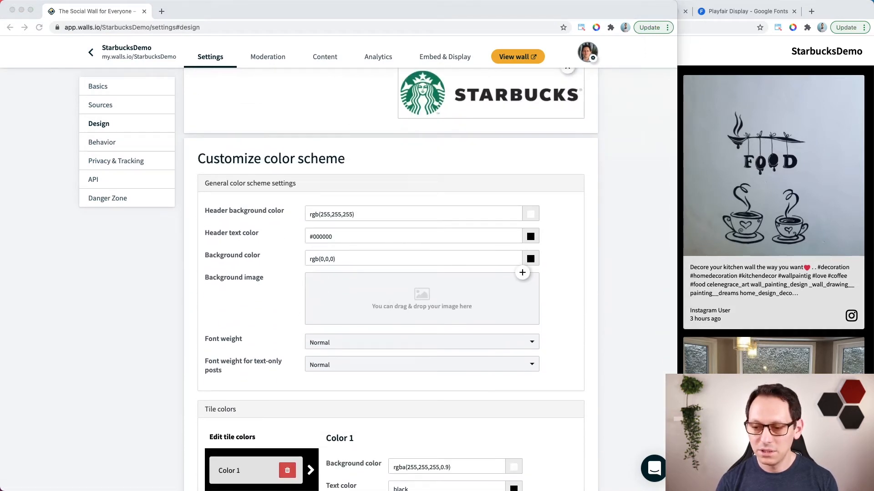
left_click_drag(402, 296, 402, 296)
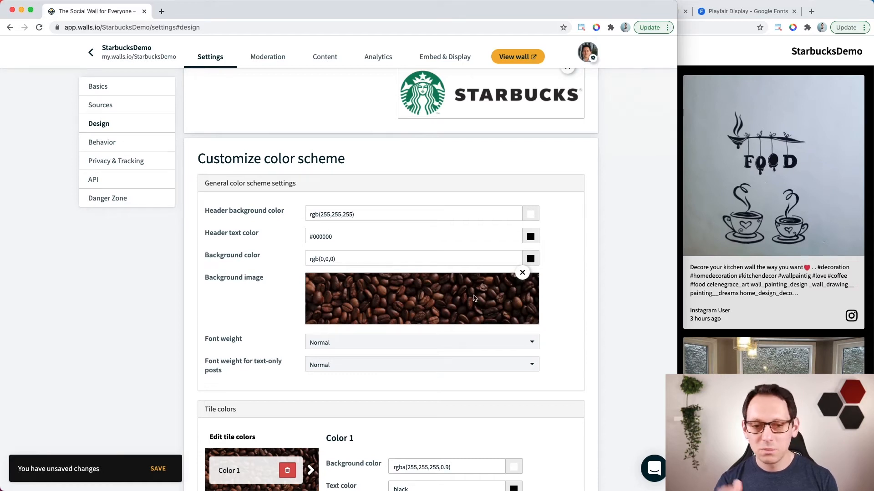
left_click(157, 469)
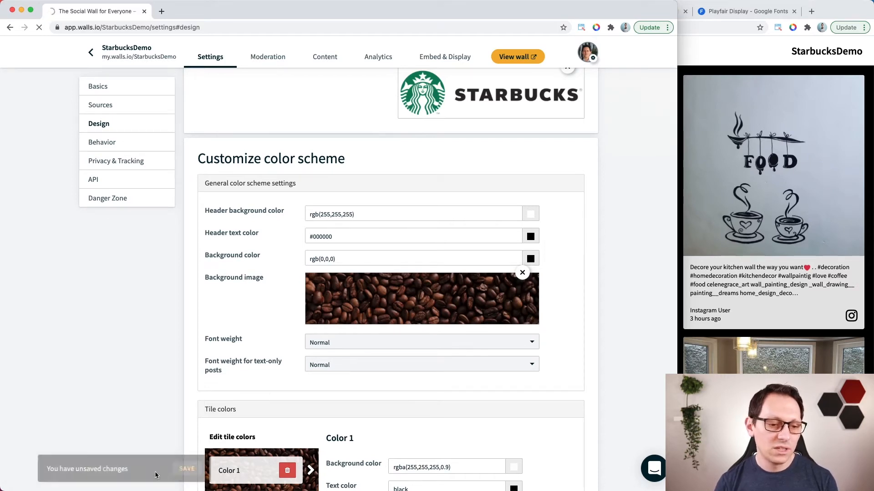
View the live wall and examine how its posts move over the coffee beans background
left_click(768, 319)
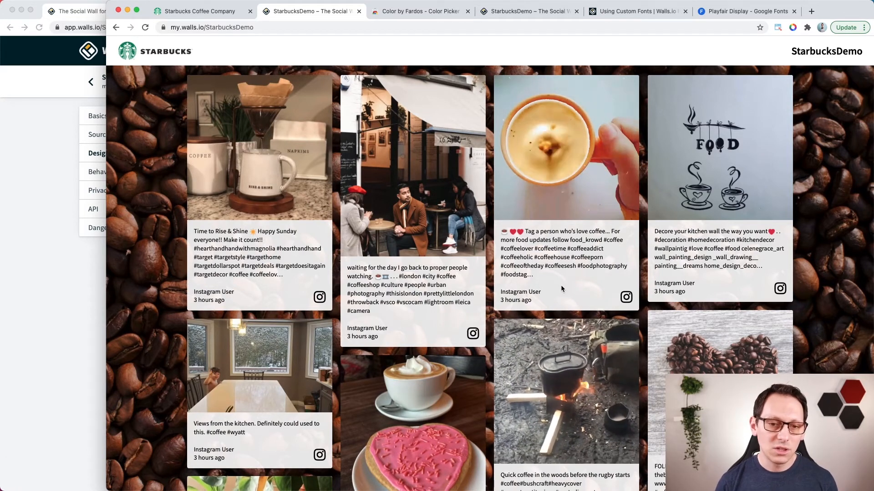
scroll(561, 286, "down", 2)
scroll(561, 286, "up", 2)
scroll(561, 286, "down", 1)
scroll(561, 286, "up", 1)
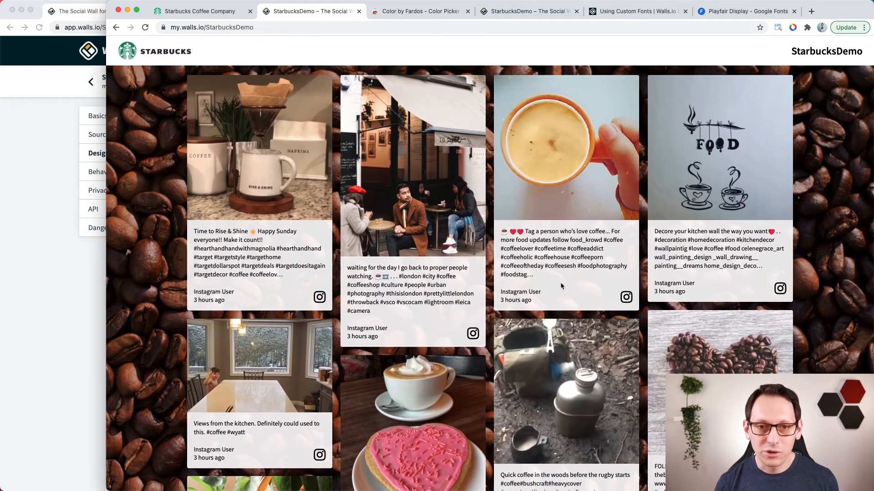
Try different opacities for Color 1's tile background, finish at rgba(255,255,255,0.9), save the wall and return to the live wall
scroll(562, 282, "down", 1)
scroll(571, 270, "down", 4)
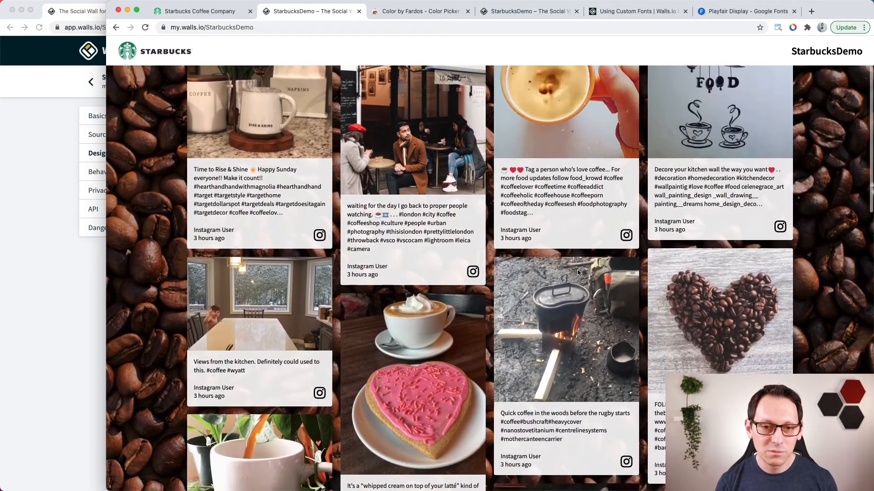
scroll(569, 233, "up", 4)
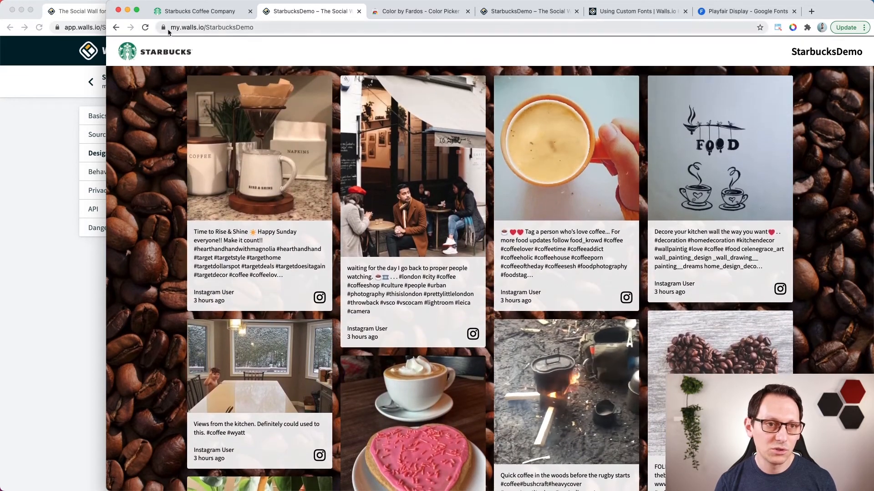
left_click(60, 185)
scroll(291, 306, "down", 5)
left_click(243, 261)
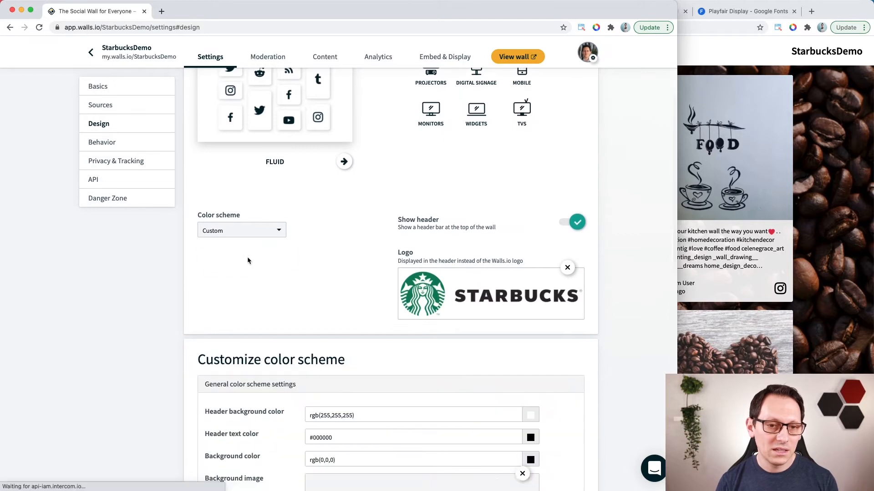
scroll(284, 261, "down", 5)
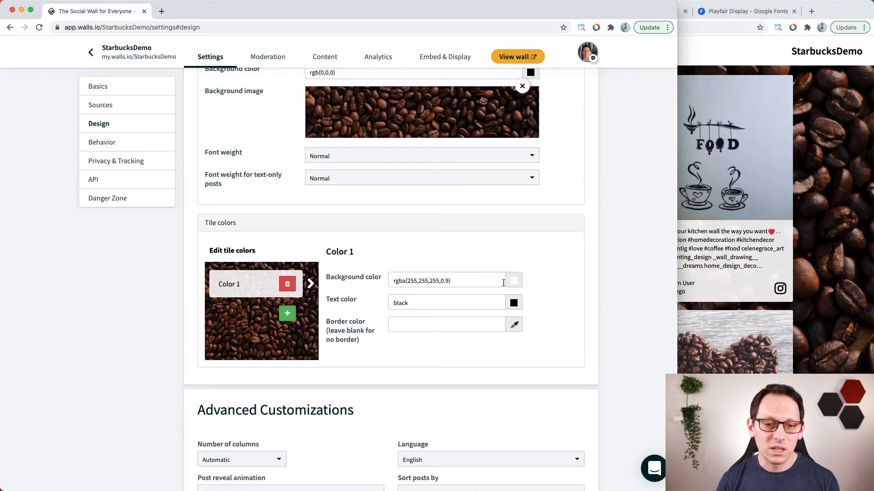
left_click(512, 281)
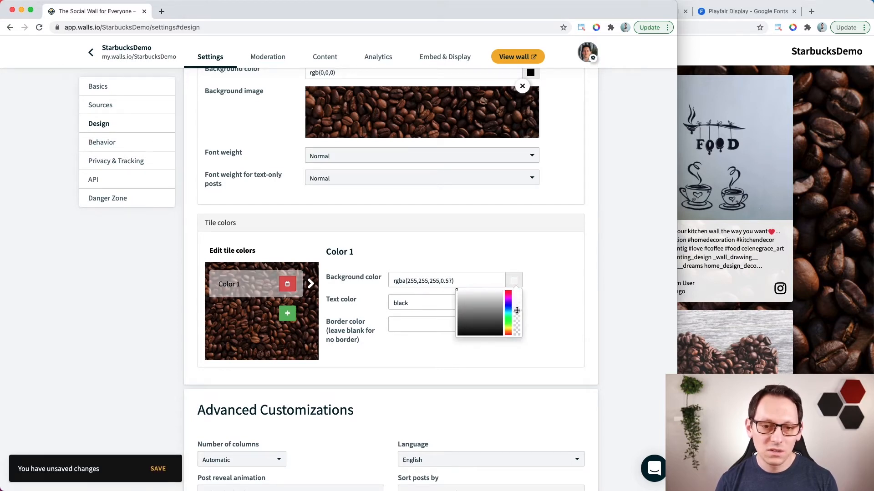
left_click_drag(518, 329, 518, 299)
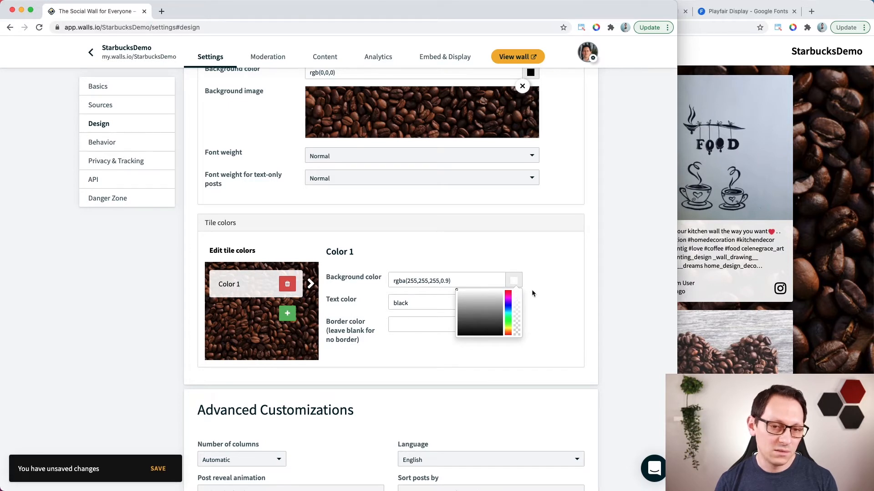
left_click(535, 293)
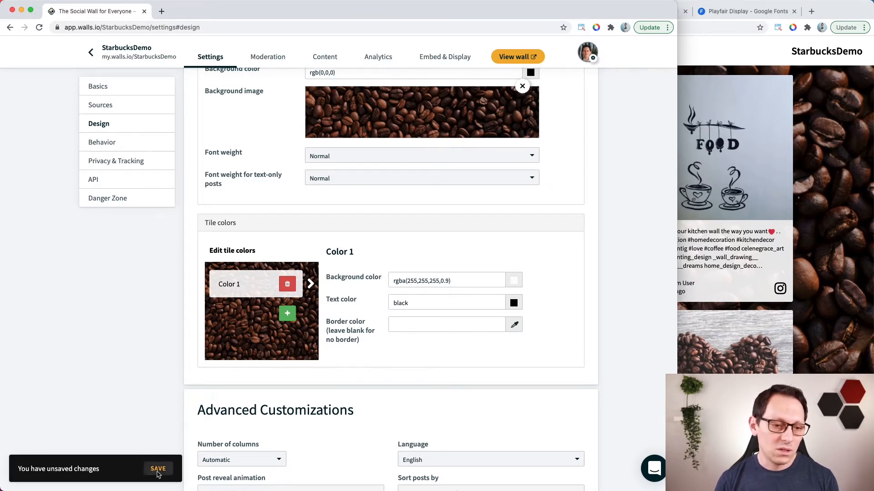
left_click(158, 470)
left_click(719, 278)
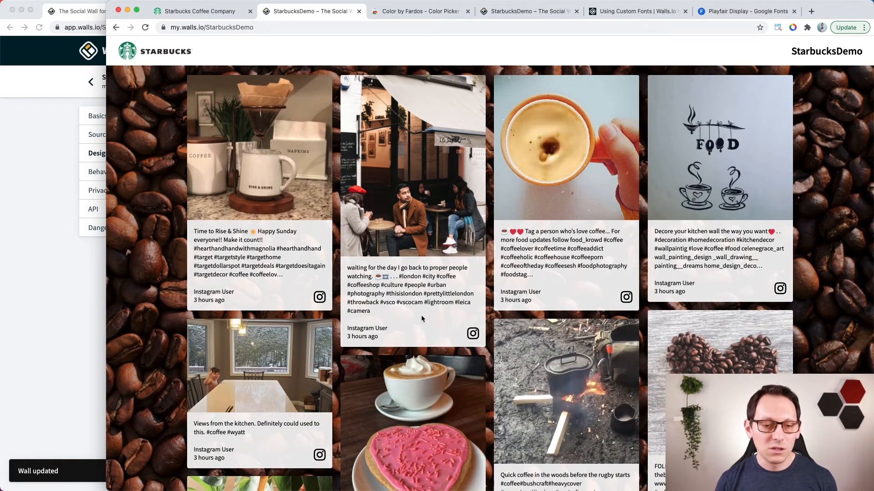
Add a second tile color to the custom color scheme and set its background to green, rgba(0,153,52,0.9)
left_click(83, 346)
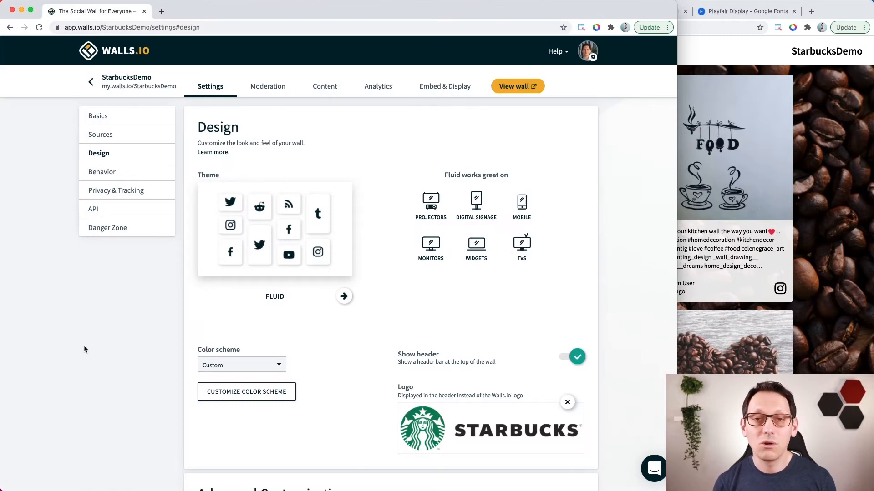
scroll(225, 347, "down", 5)
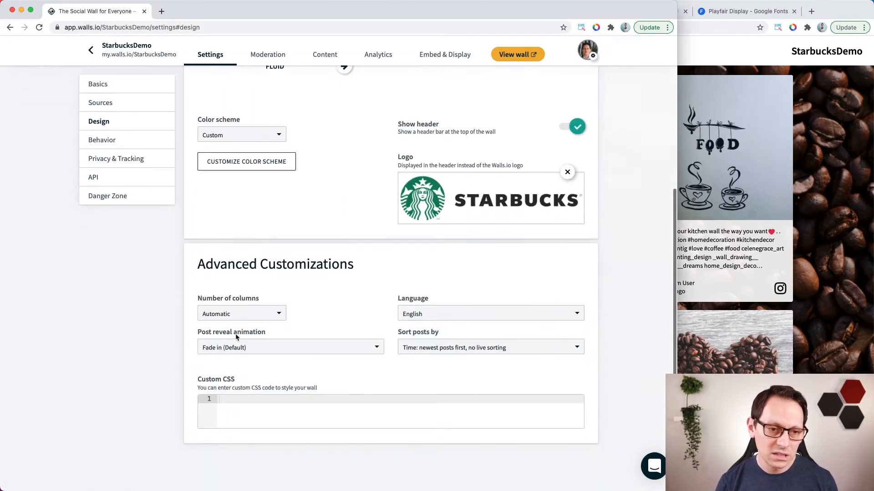
left_click(264, 163)
scroll(279, 290, "down", 7)
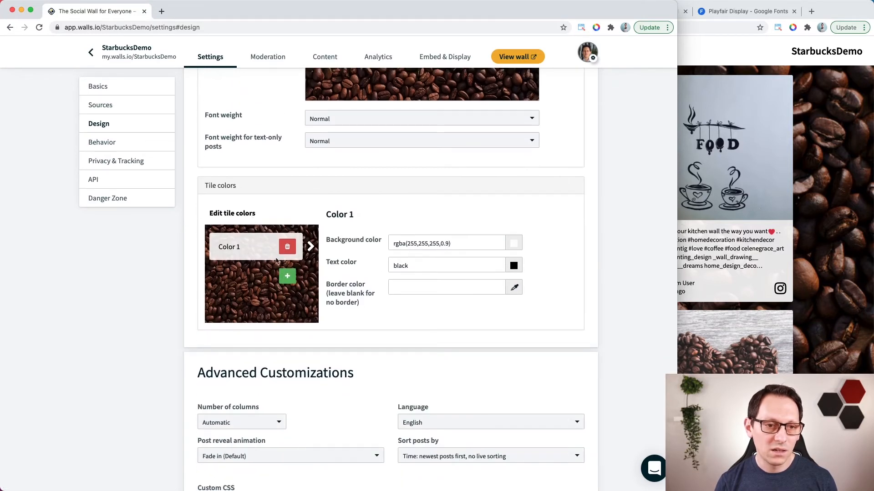
left_click(287, 277)
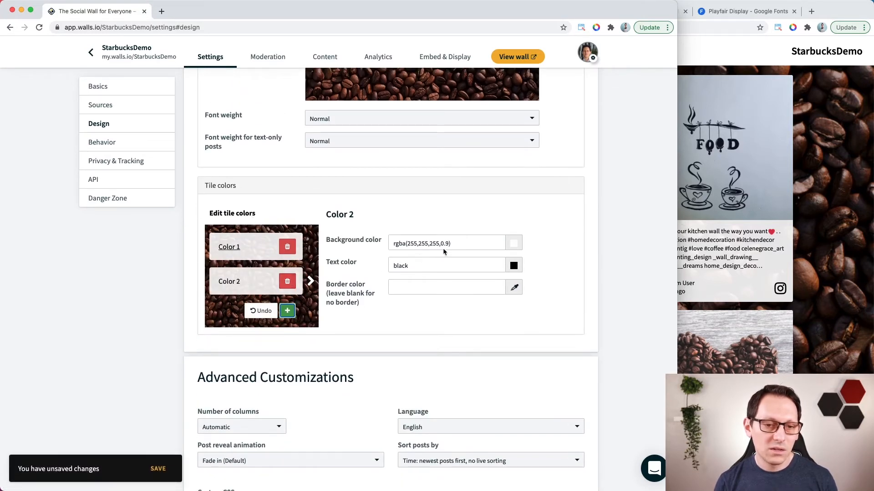
left_click(514, 244)
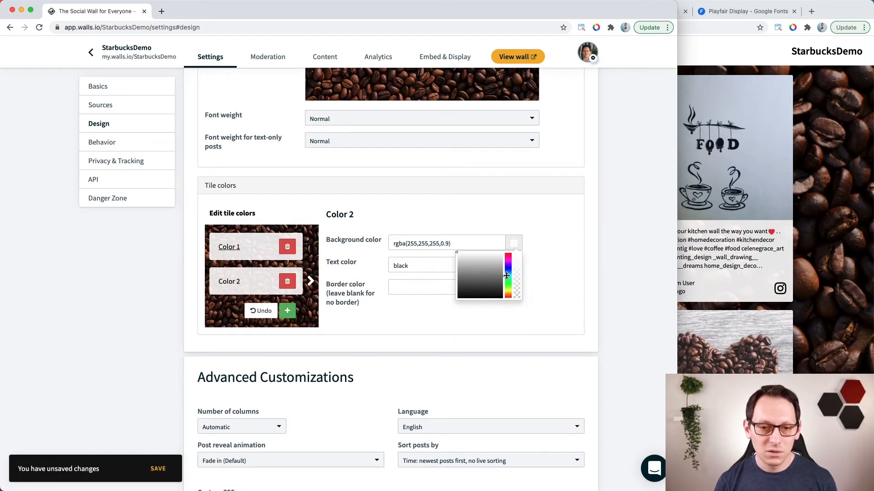
left_click_drag(485, 275, 497, 269)
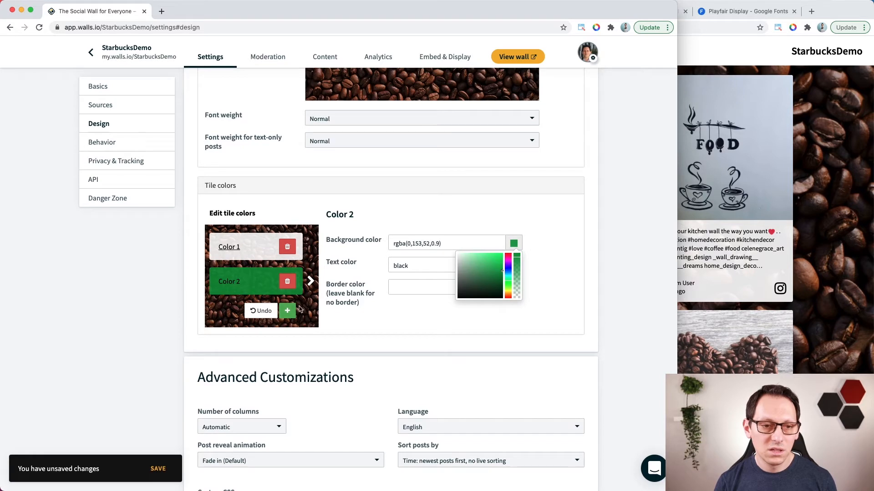
Set Color 2's text color to white, save the wall and view the live wall
left_click(432, 268)
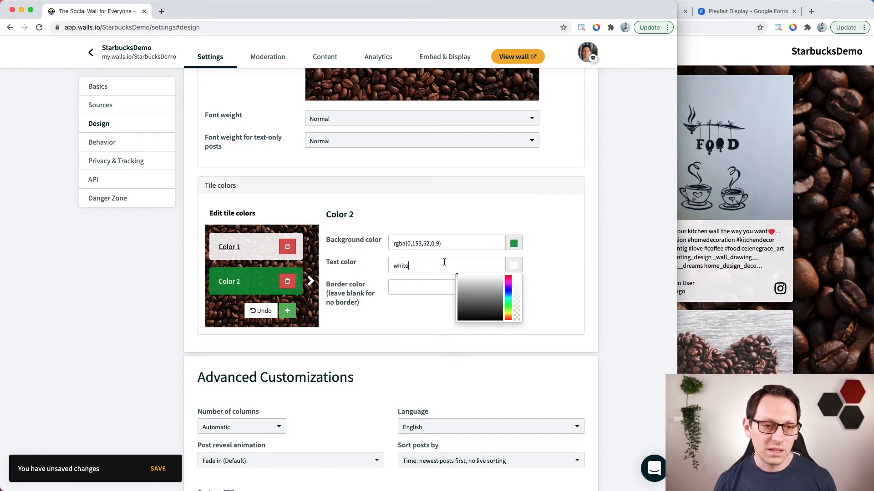
left_click(158, 469)
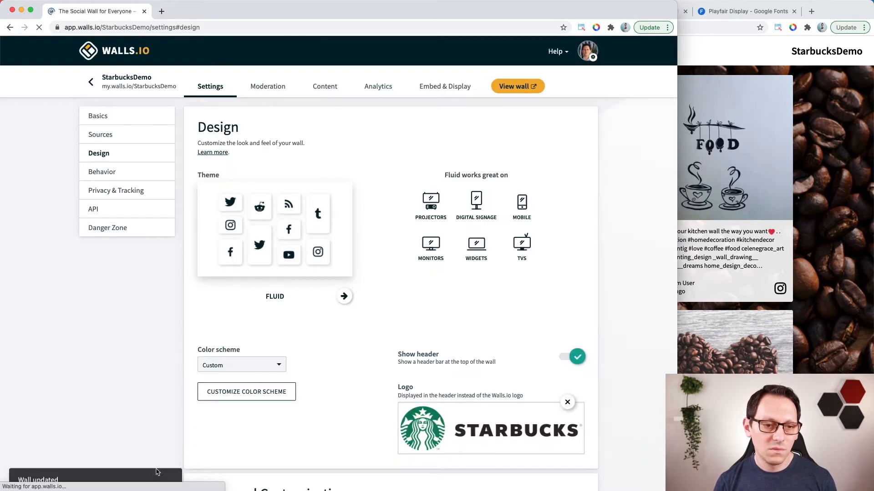
left_click(822, 274)
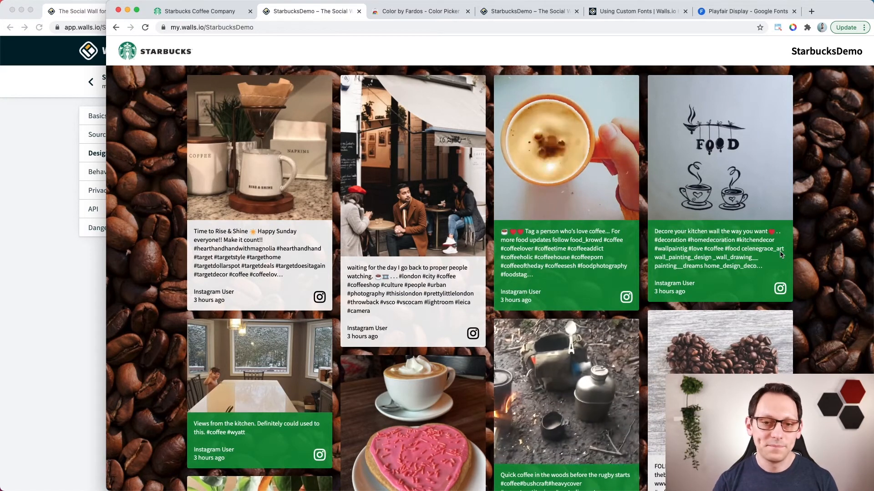
Set the border color of tile Color 1 to red, #ff001f, in the custom color scheme
left_click(94, 314)
scroll(300, 309, "down", 5)
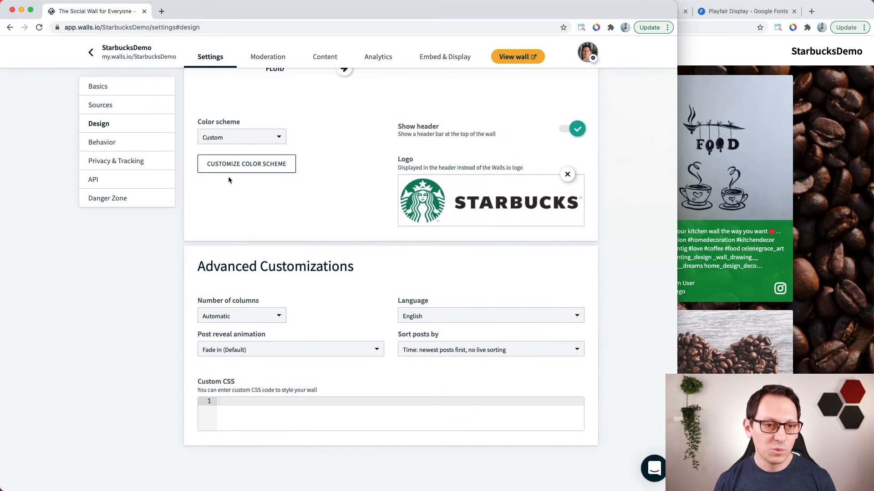
left_click(255, 166)
scroll(311, 239, "down", 5)
scroll(312, 242, "down", 2)
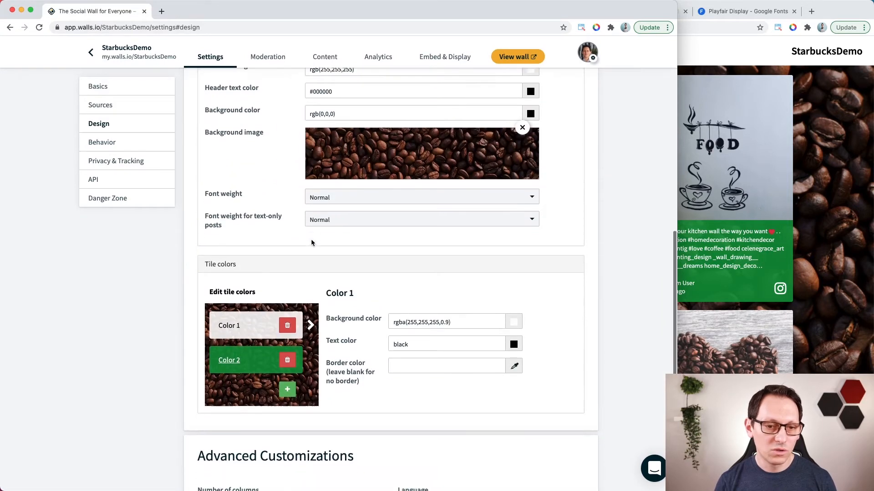
scroll(386, 371, "up", 1)
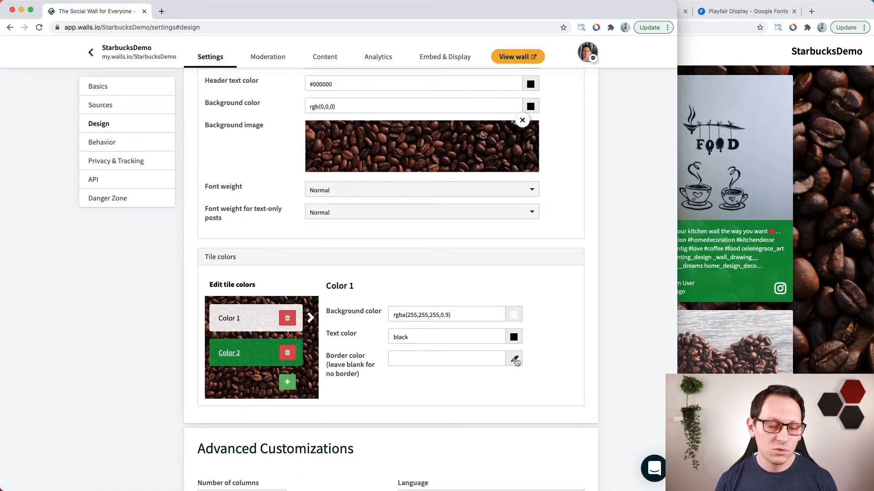
left_click(514, 353)
left_click_drag(510, 399, 509, 373)
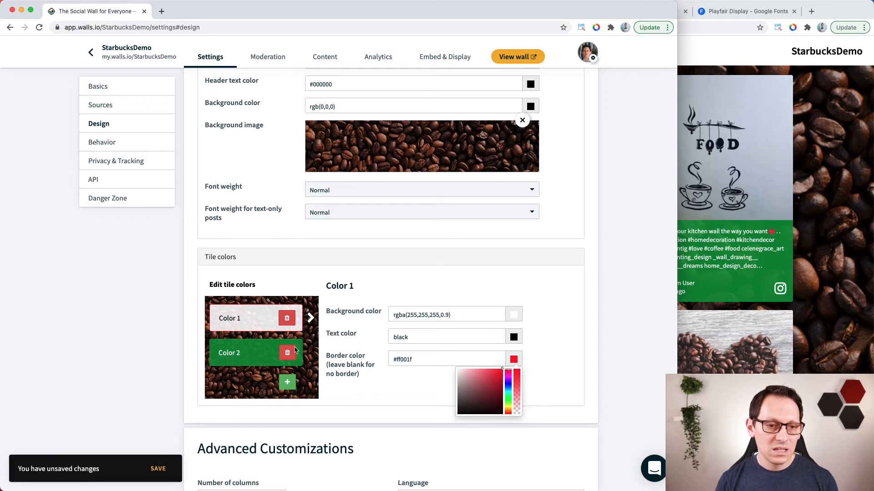
Set the border color of tile Color 2 to #000000, save the wall and look over the bordered tiles on the live wall
left_click(245, 356)
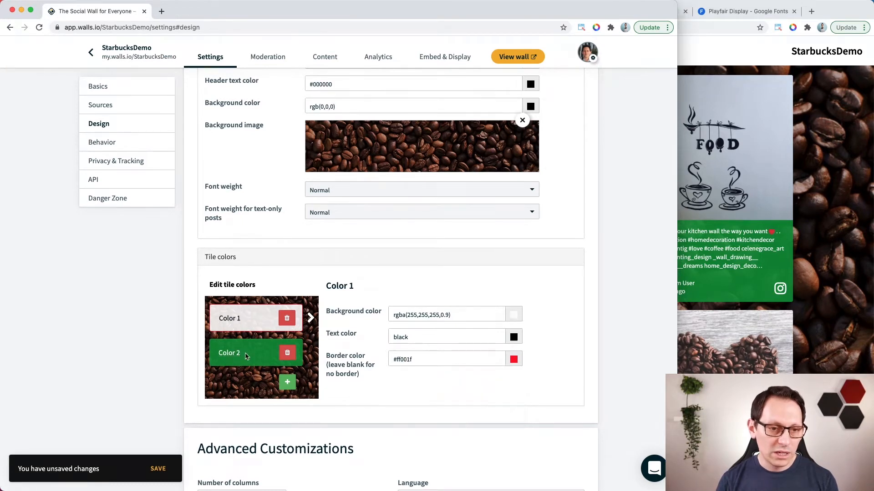
left_click(514, 362)
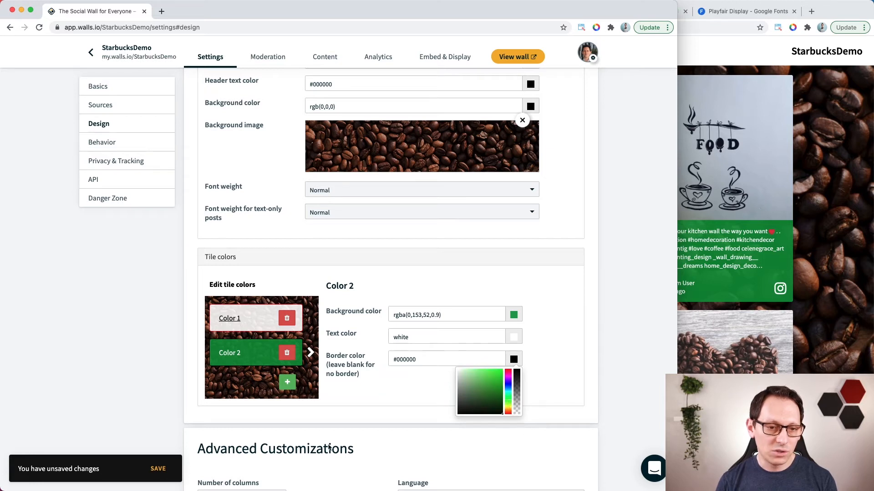
left_click(155, 478)
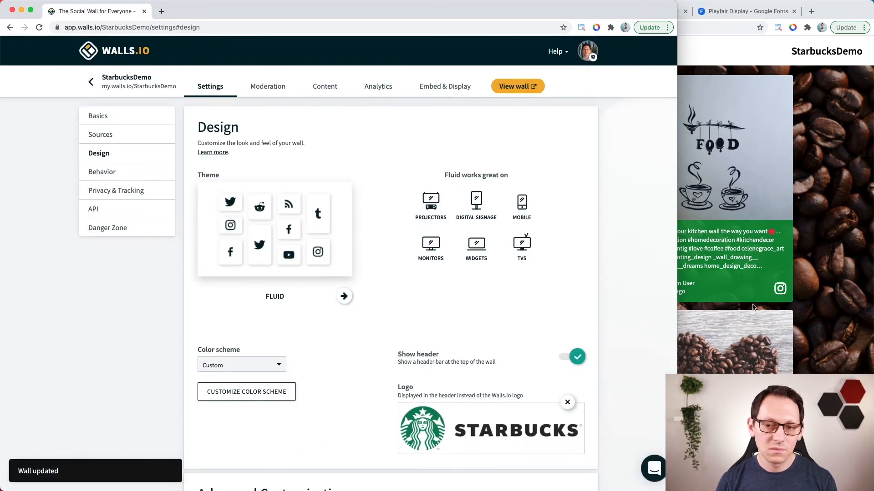
left_click(786, 302)
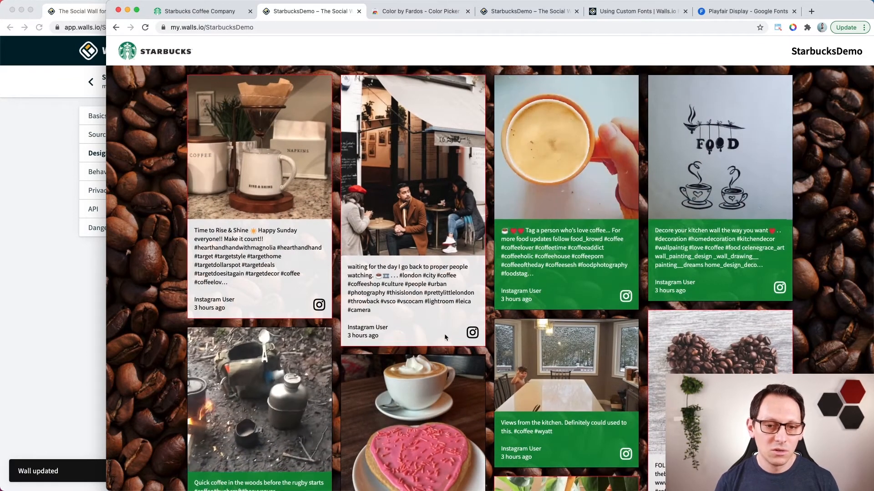
scroll(470, 332, "down", 2)
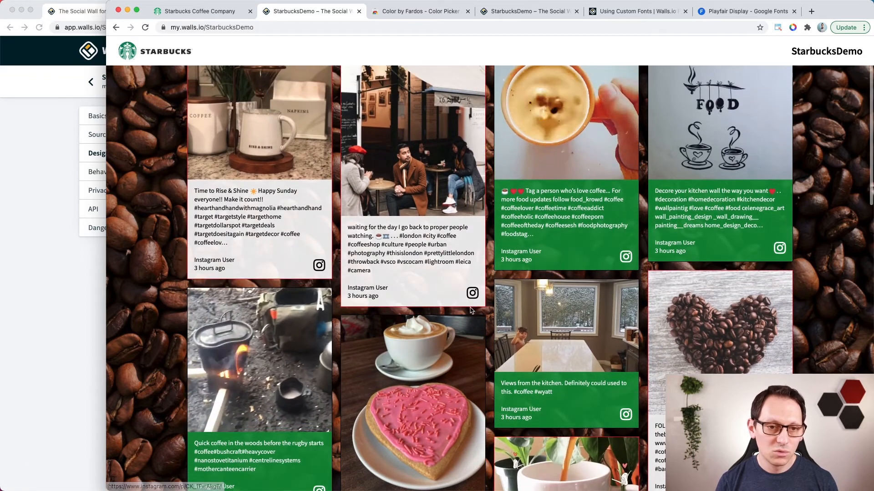
scroll(346, 319, "up", 2)
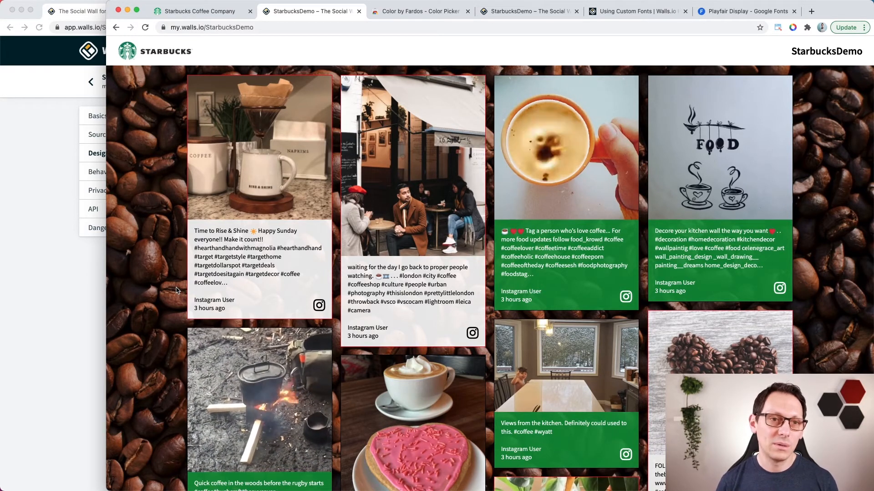
Remove the background image, the green Color 2 tile and Color 1's border color from the color scheme, and save the wall
left_click(69, 292)
scroll(529, 222, "down", 7)
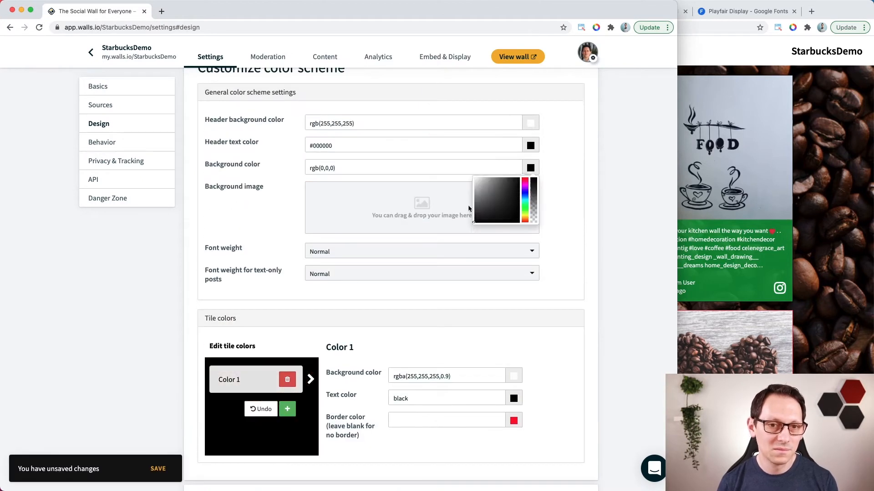
Switch to the Starbucks website and examine the social wall embedded farther down its home page
left_click(771, 308)
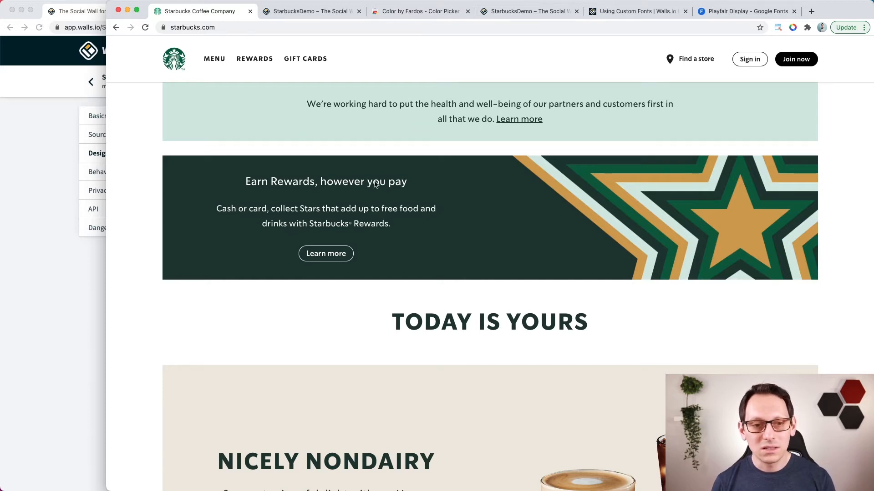
scroll(375, 184, "down", 10)
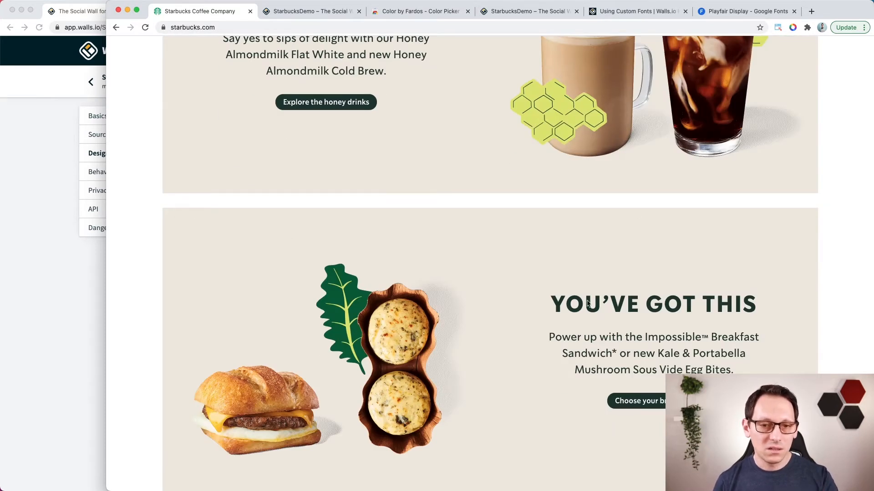
scroll(475, 288, "down", 10)
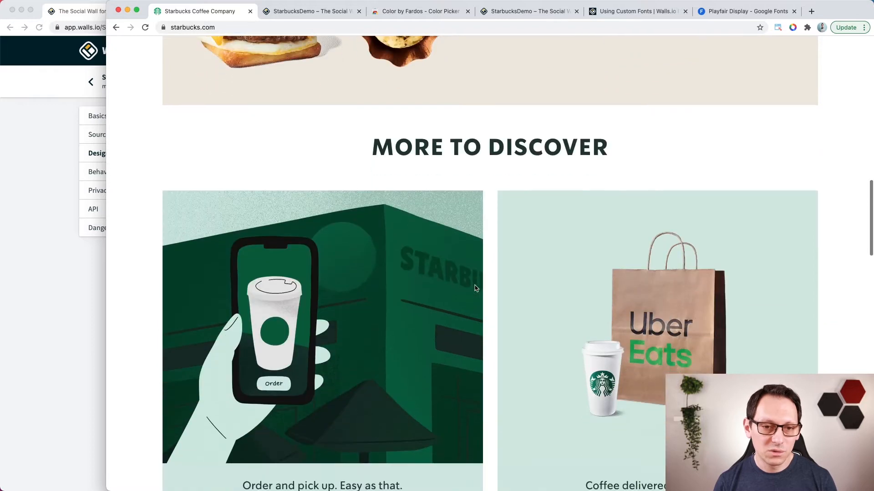
scroll(475, 288, "down", 5)
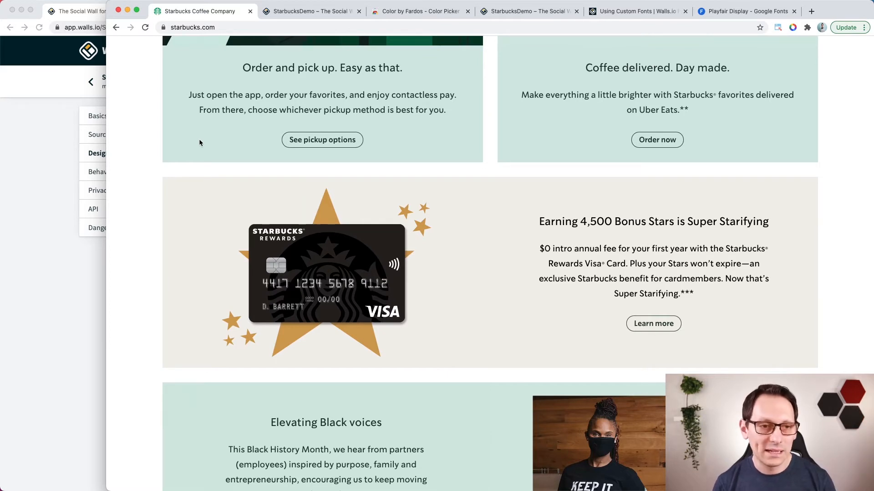
scroll(194, 284, "down", 3)
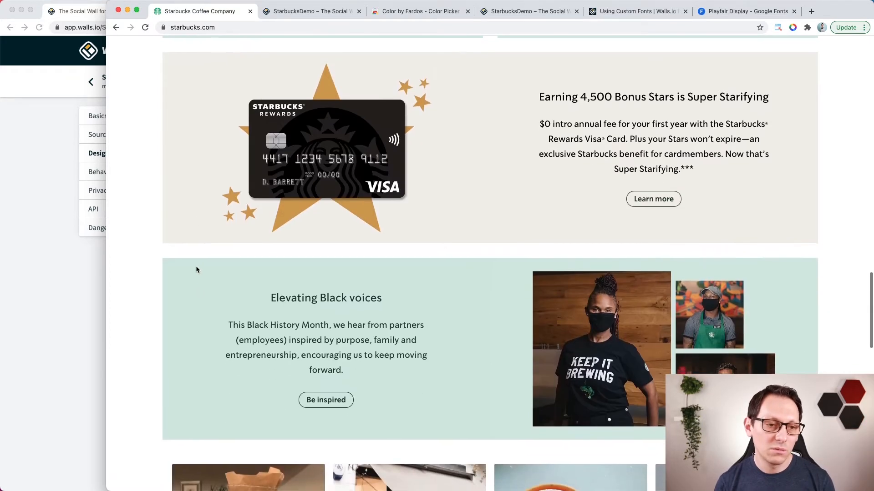
scroll(187, 203, "down", 5)
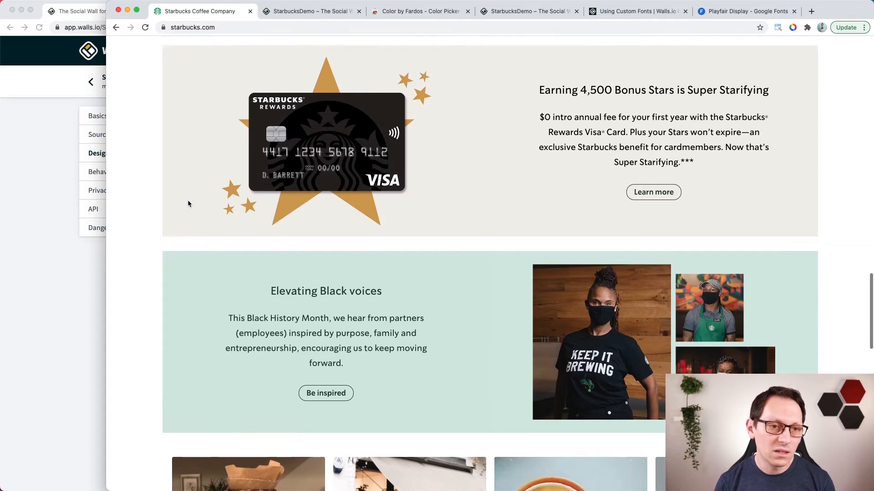
scroll(187, 207, "down", 1)
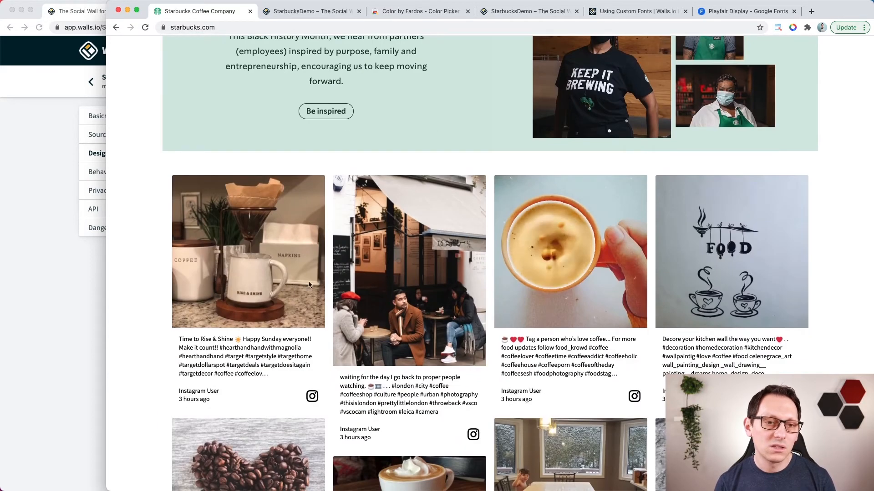
Compare the embedded social wall's background with the colored sections above it on the Starbucks home page
scroll(326, 264, "up", 1)
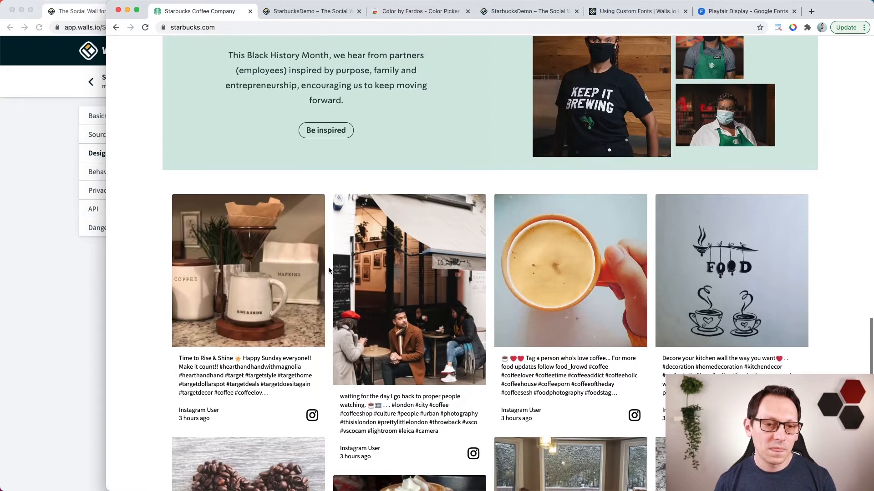
right_click(329, 267)
left_click(310, 181)
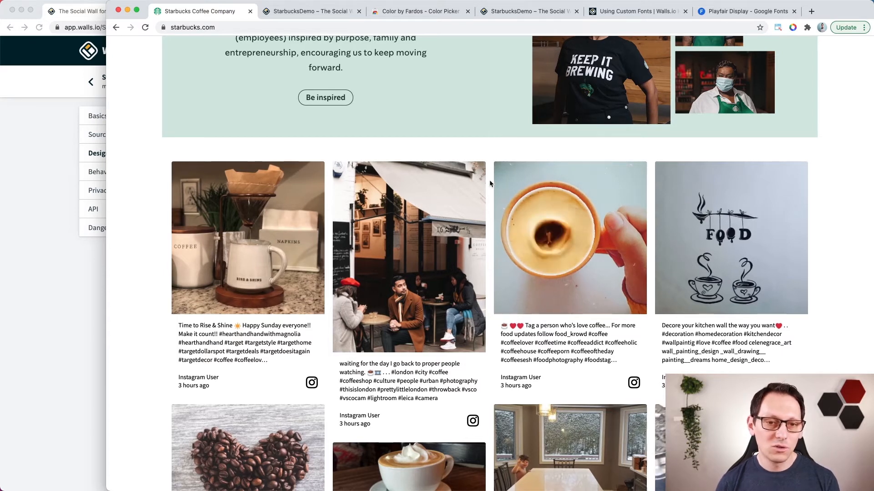
scroll(490, 179, "down", 2)
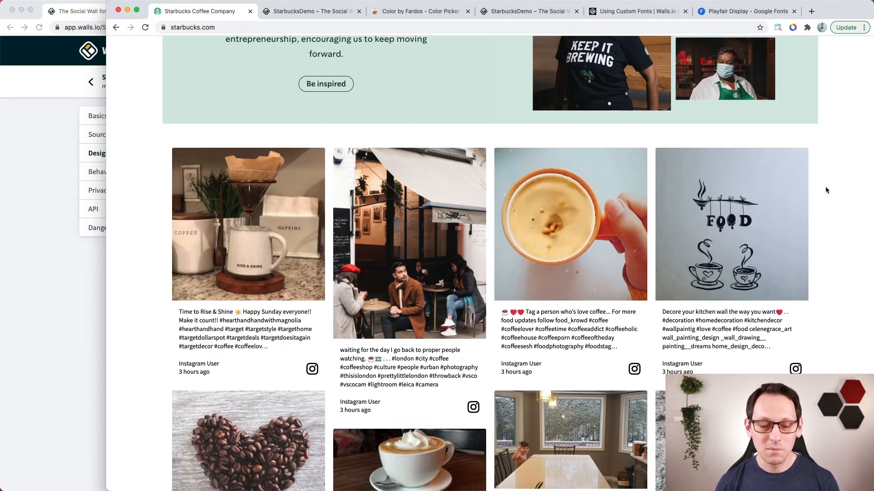
scroll(319, 196, "up", 5)
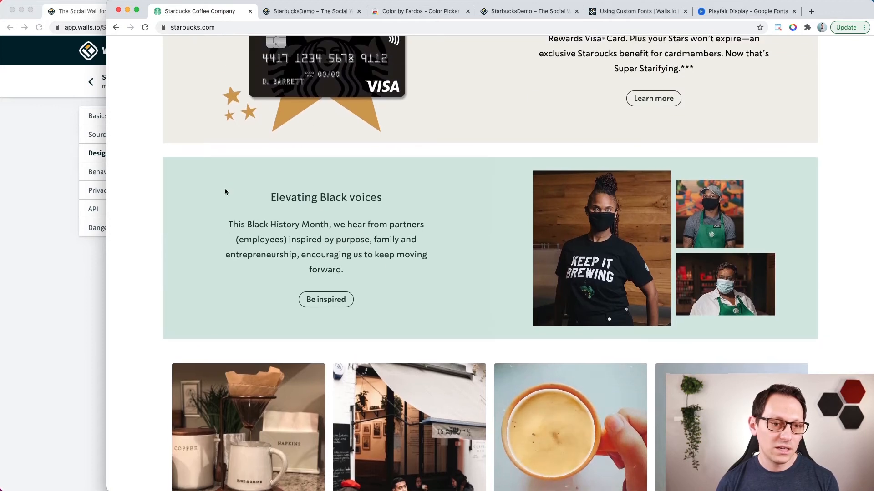
scroll(224, 191, "down", 3)
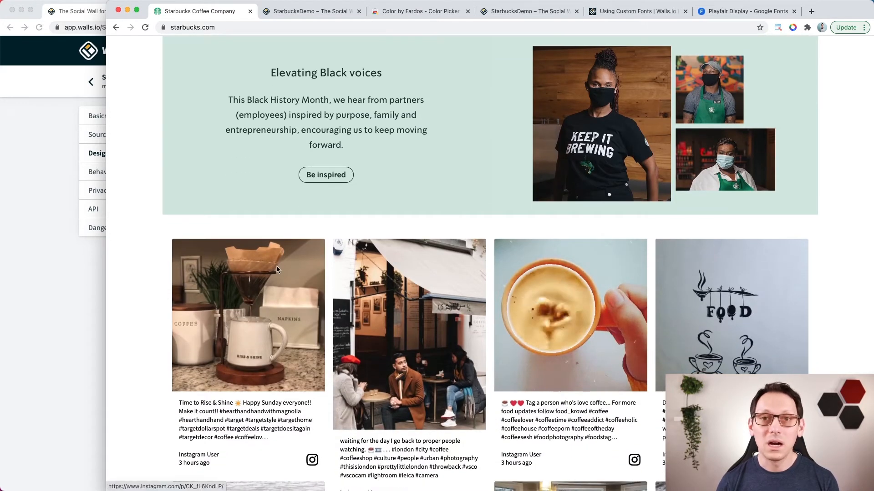
scroll(277, 269, "up", 5)
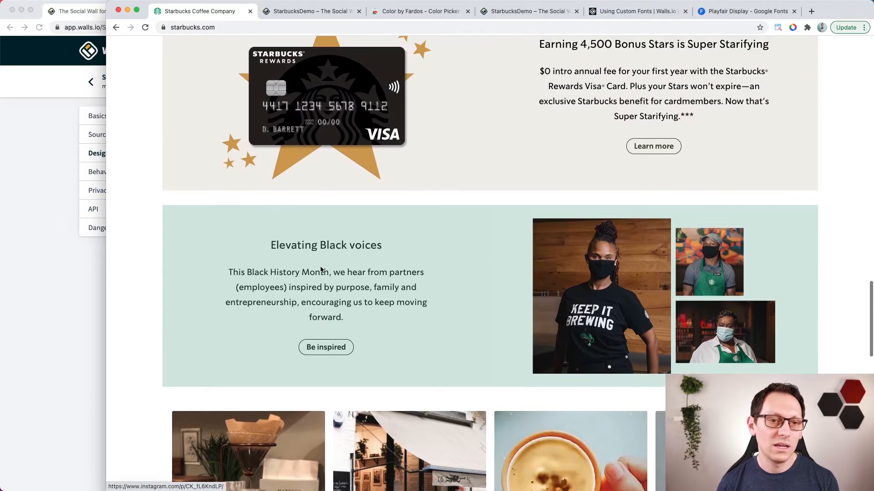
scroll(461, 137, "up", 1)
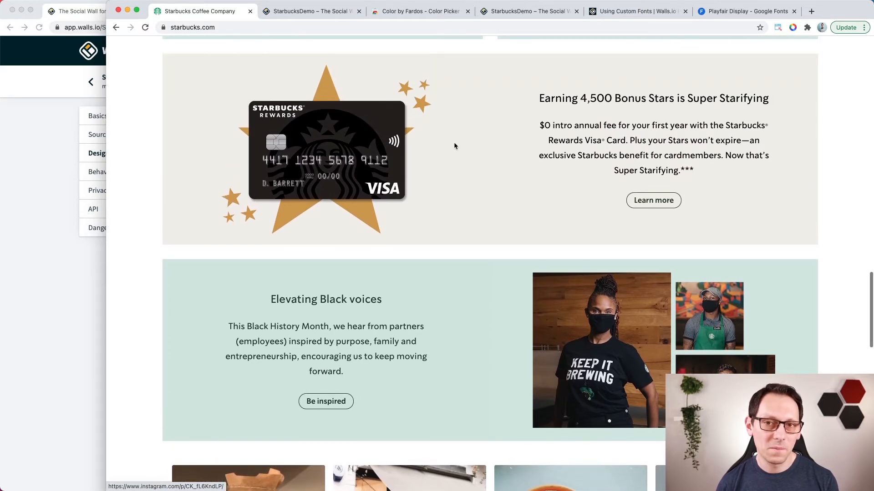
Switch to the Chrome Web Store page of Color by Fardos - Color Picker and pin that extension in the browser
left_click(792, 28)
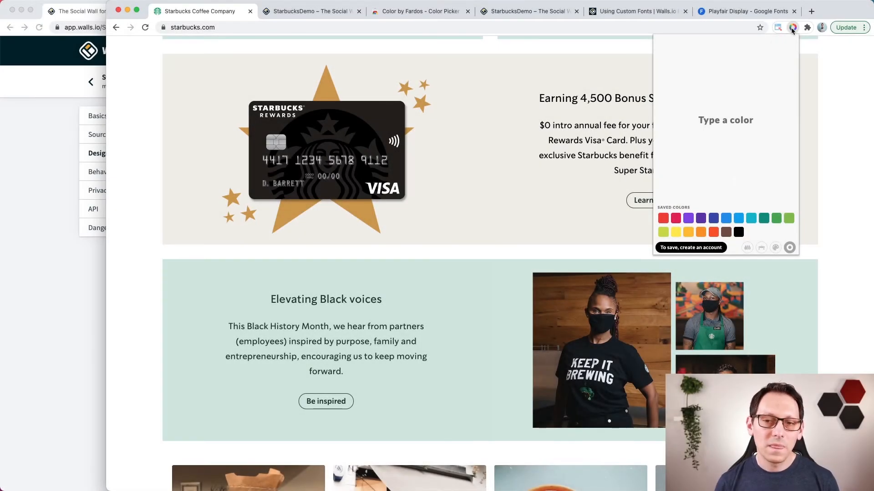
left_click(418, 11)
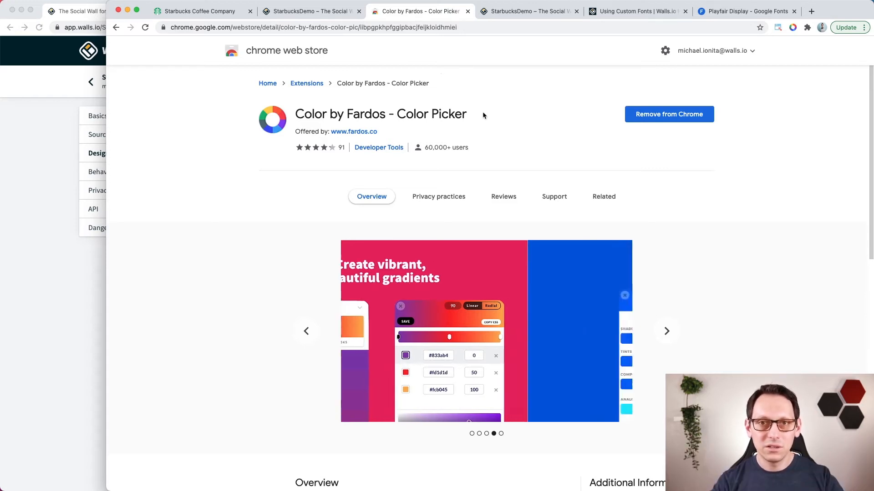
left_click(807, 28)
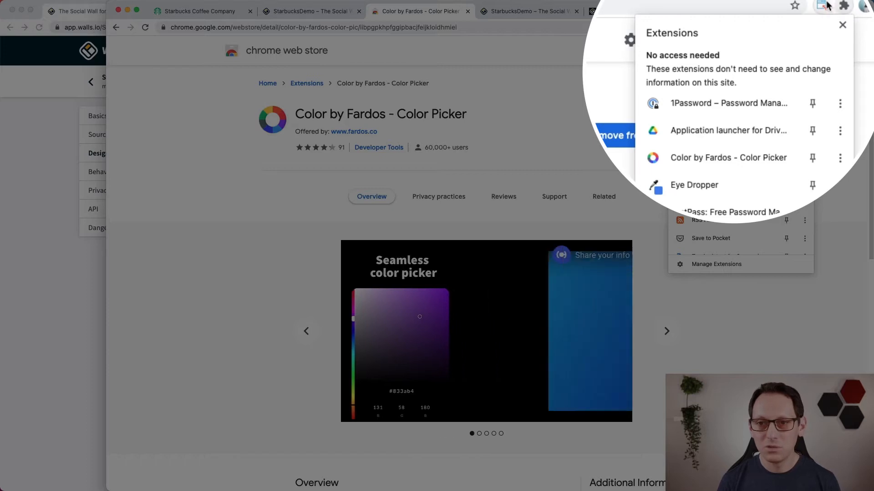
left_click(813, 160)
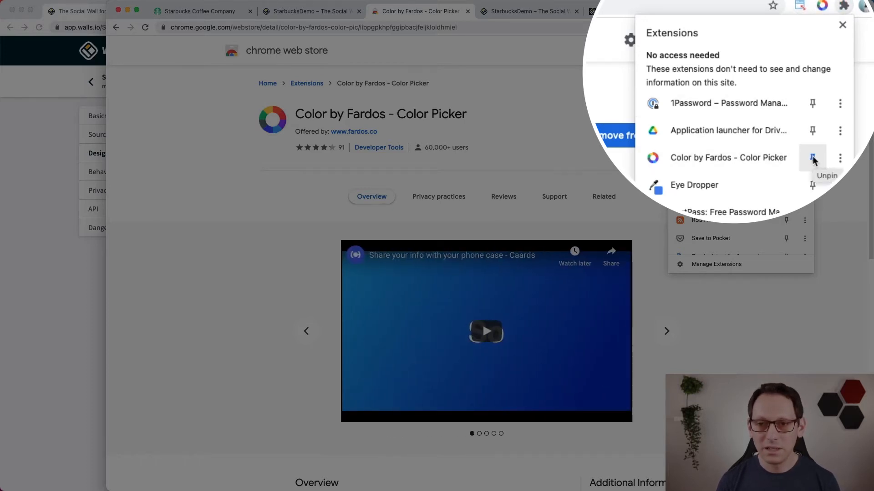
left_click(794, 36)
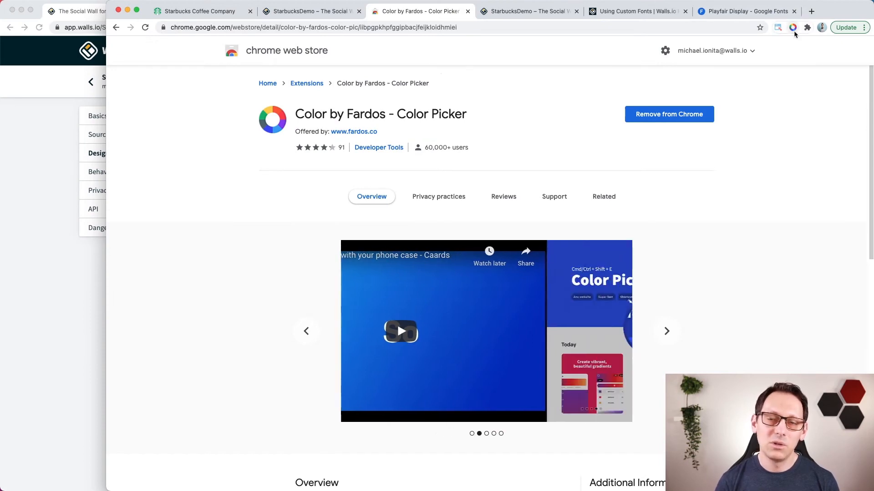
Return to the Starbucks page, sample the rewards card section's beige background with the Eye Dropper and copy its hex code #f1f1eb
left_click(216, 14)
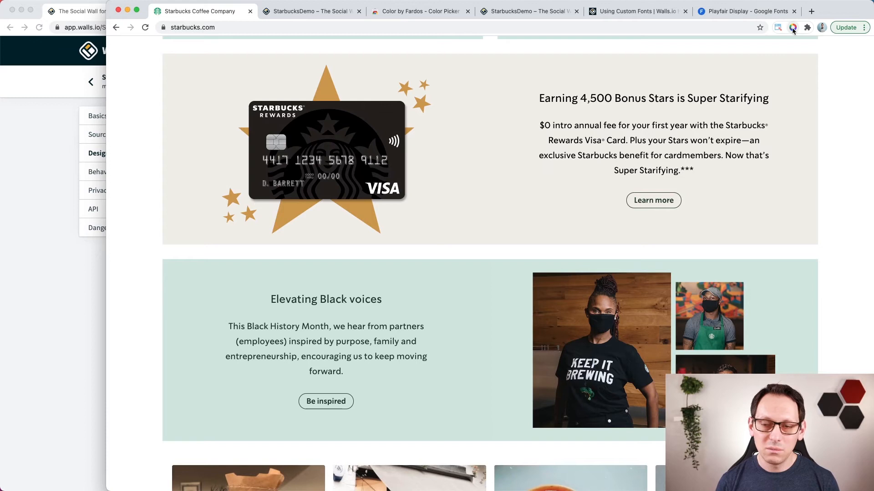
left_click(793, 28)
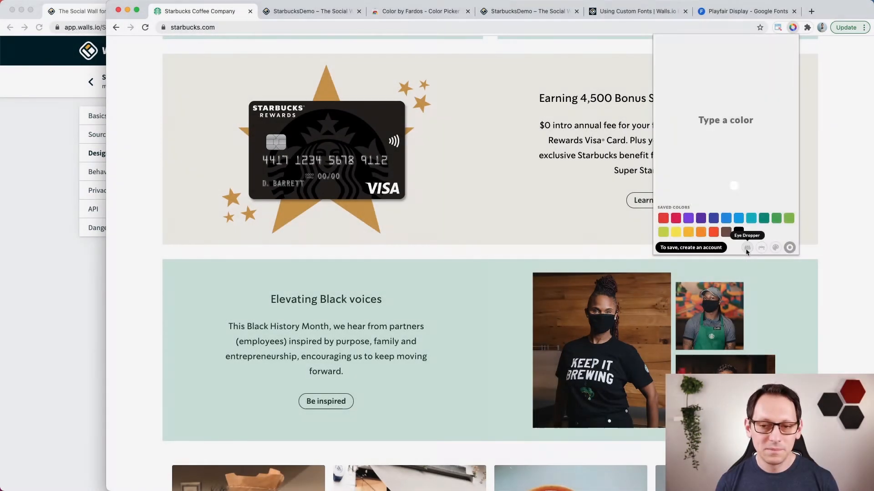
left_click(752, 249)
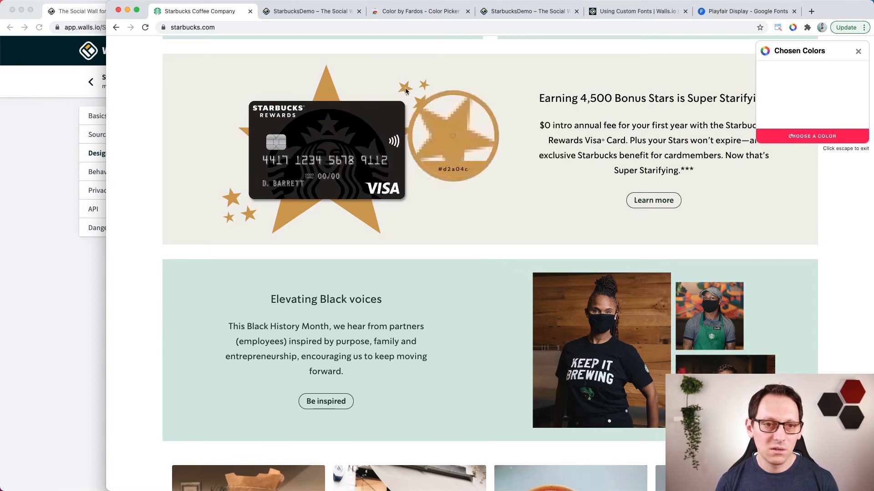
left_click(503, 168)
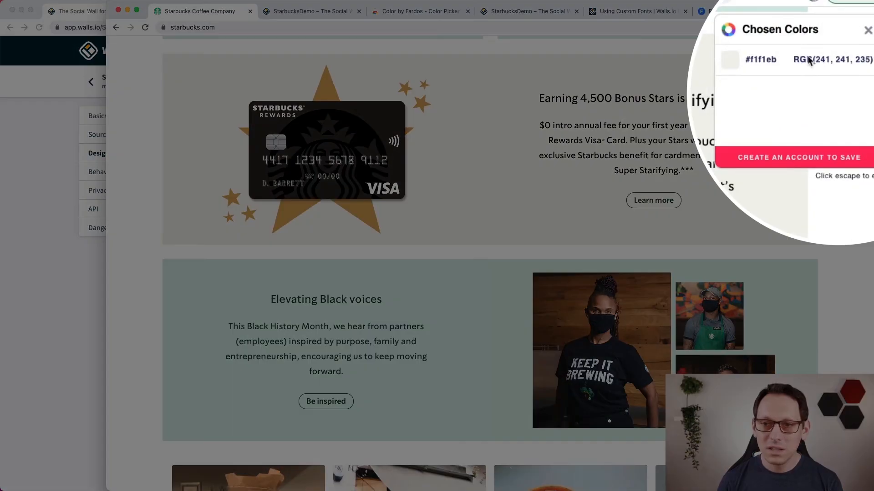
left_click(763, 61)
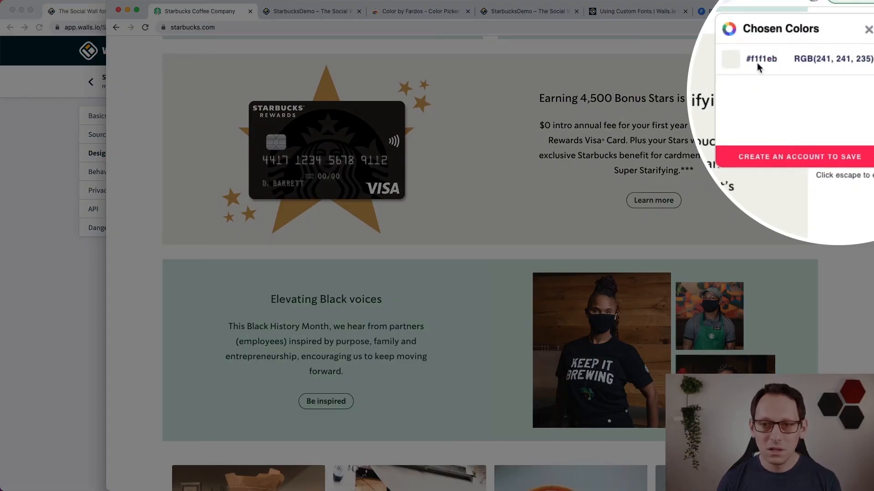
Switch to the Walls.io design settings, set the custom color scheme's background color to #f1f1eb and save the wall
left_click(68, 260)
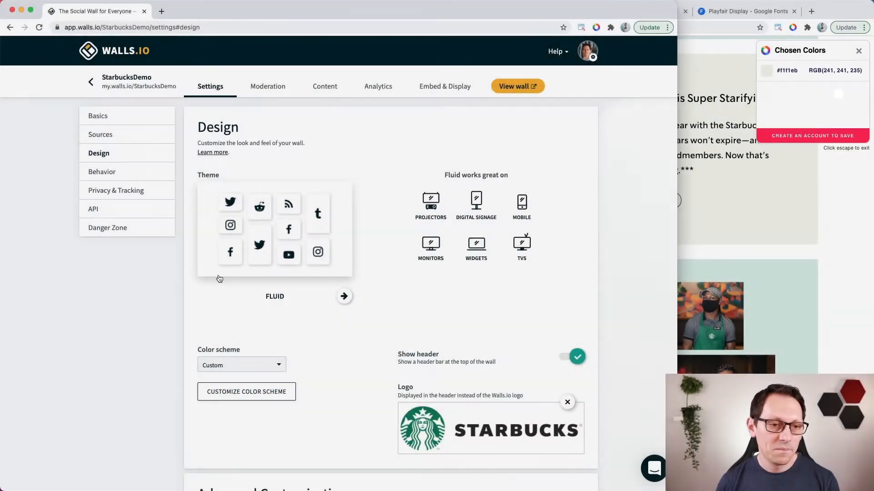
scroll(327, 330, "down", 5)
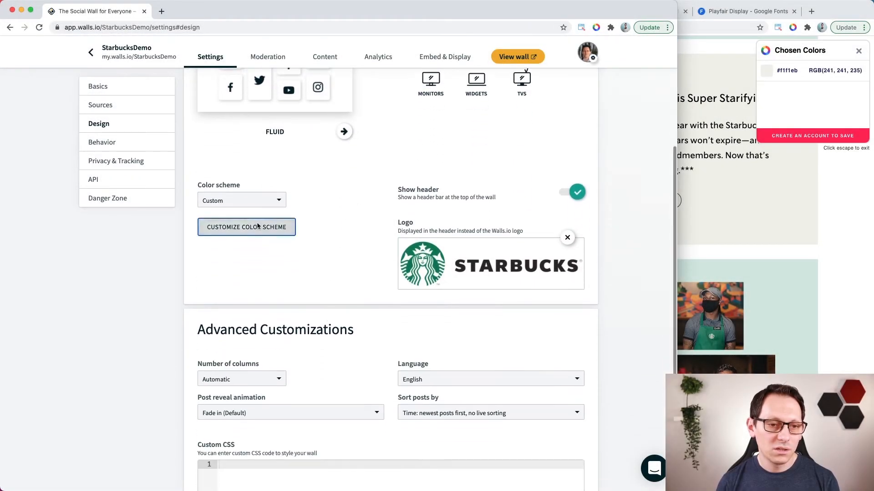
left_click(258, 226)
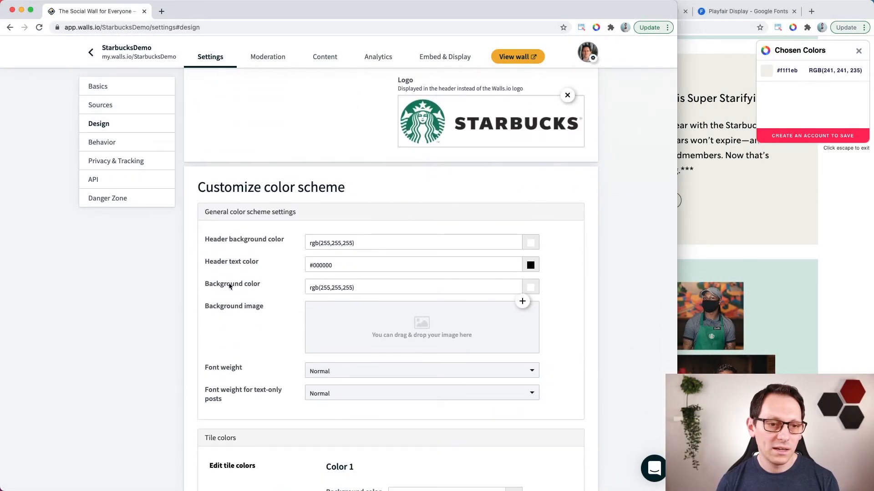
left_click(380, 291)
key("super+a")
type("v")
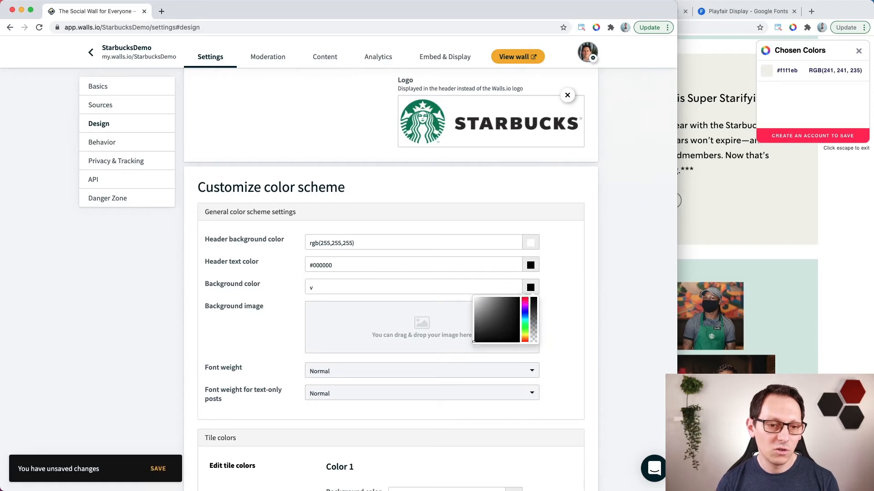
key("super+v")
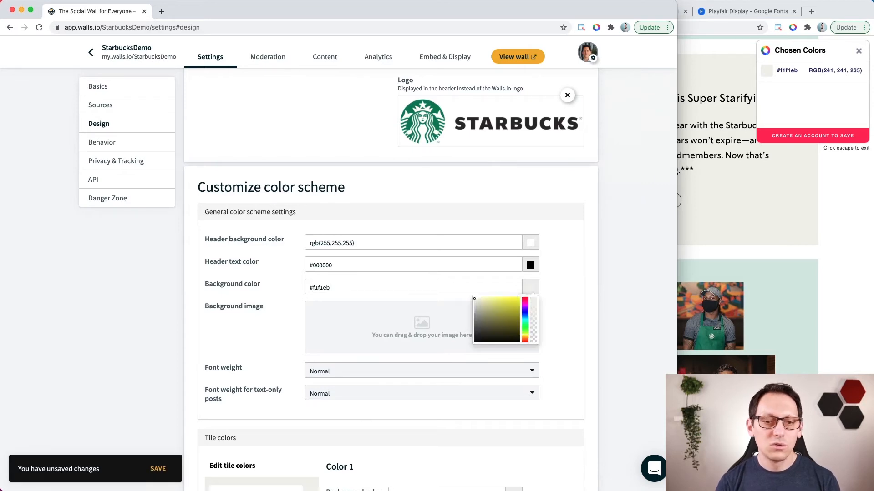
left_click(159, 469)
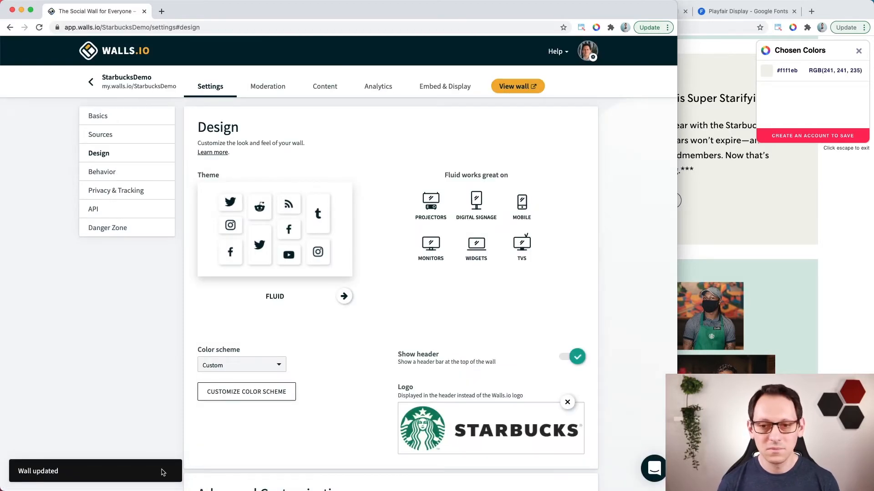
Return to the Starbucks page, close the chosen colors, reload the embedded wall's frame and compare its background with the sections above
left_click(785, 231)
left_click(859, 52)
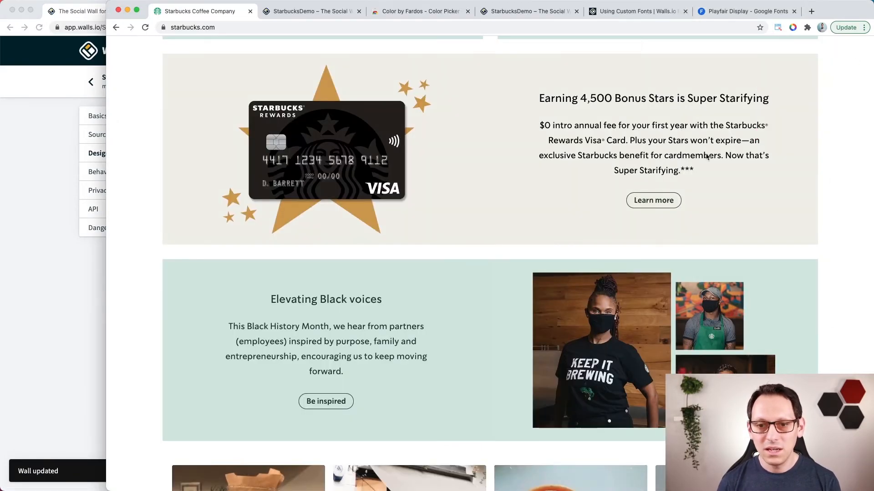
scroll(528, 209, "down", 10)
scroll(493, 186, "up", 2)
right_click(493, 186)
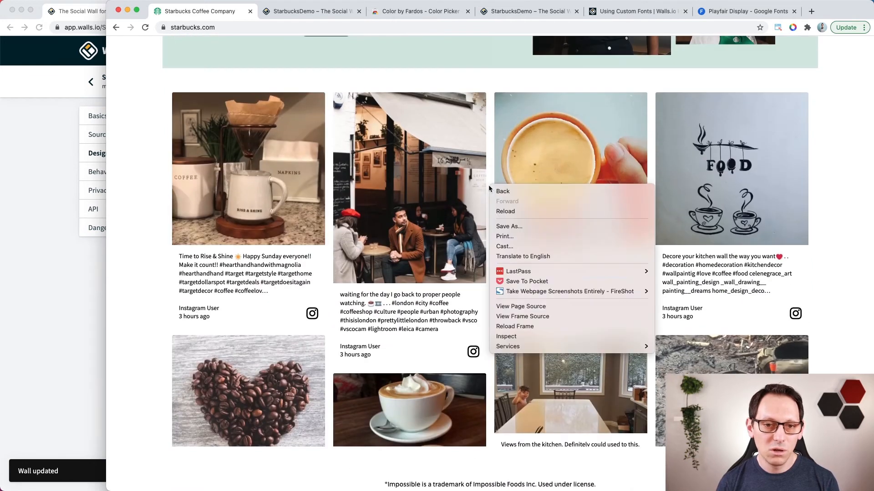
left_click(529, 327)
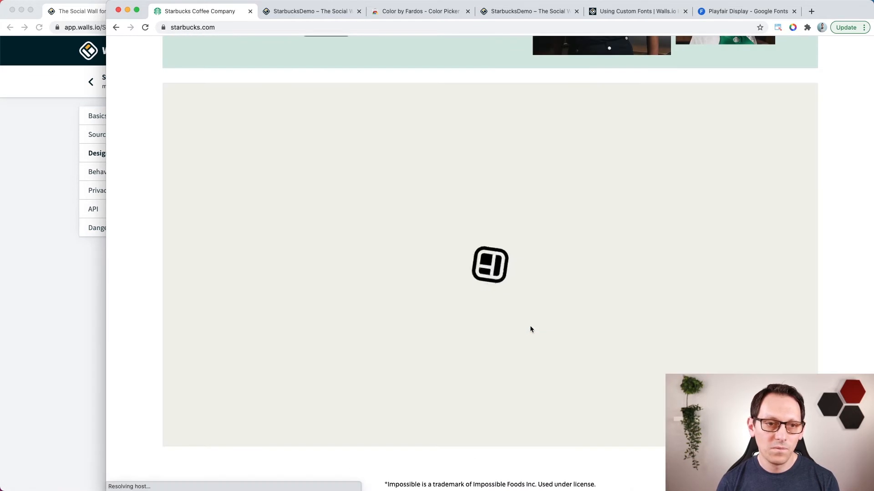
scroll(151, 105, "up", 1)
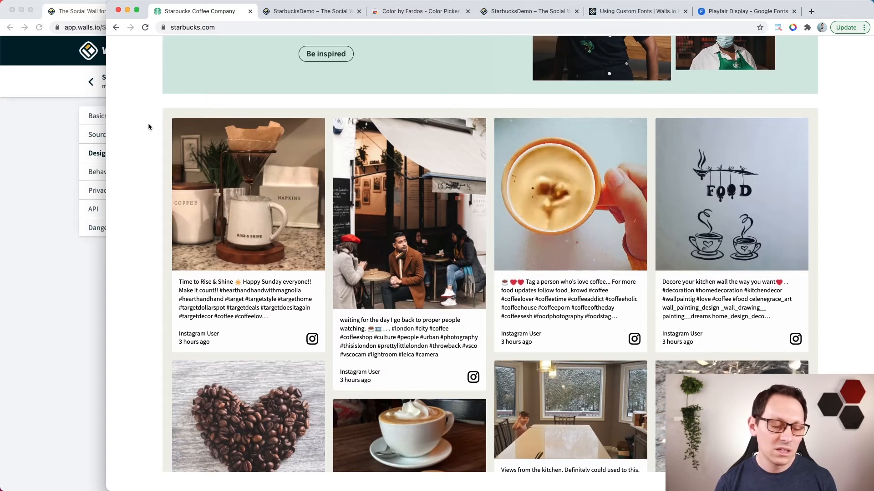
scroll(148, 124, "up", 10)
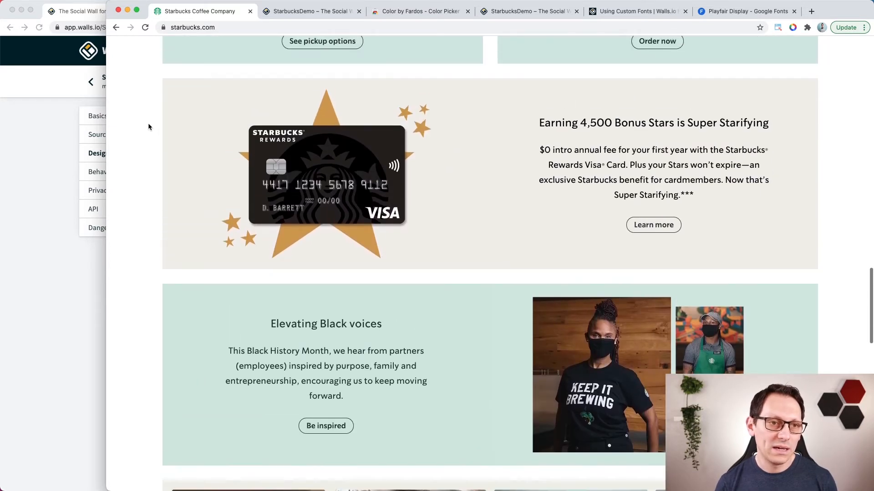
scroll(182, 133, "down", 6)
scroll(135, 228, "down", 3)
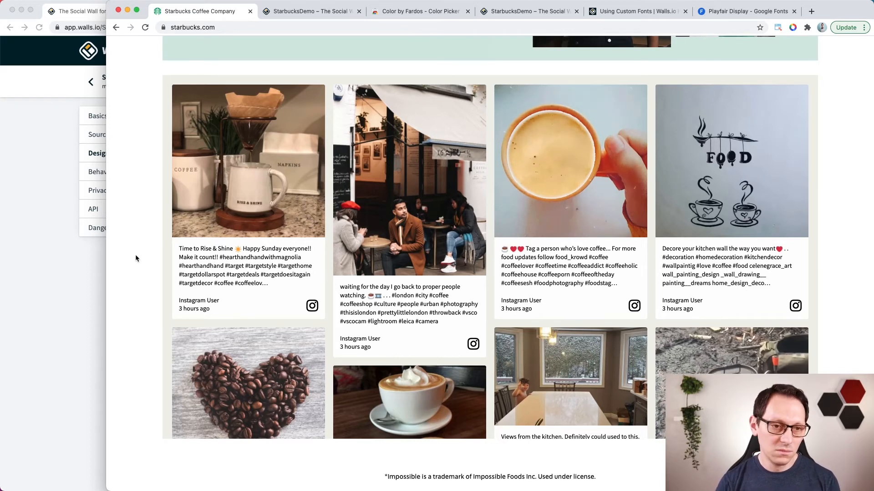
Sample the Starbucks logo's green, #006342, and the Earn Rewards banner's gold, #d3a24b, with the Eye Dropper
scroll(480, 250, "down", 15)
scroll(591, 205, "up", 10)
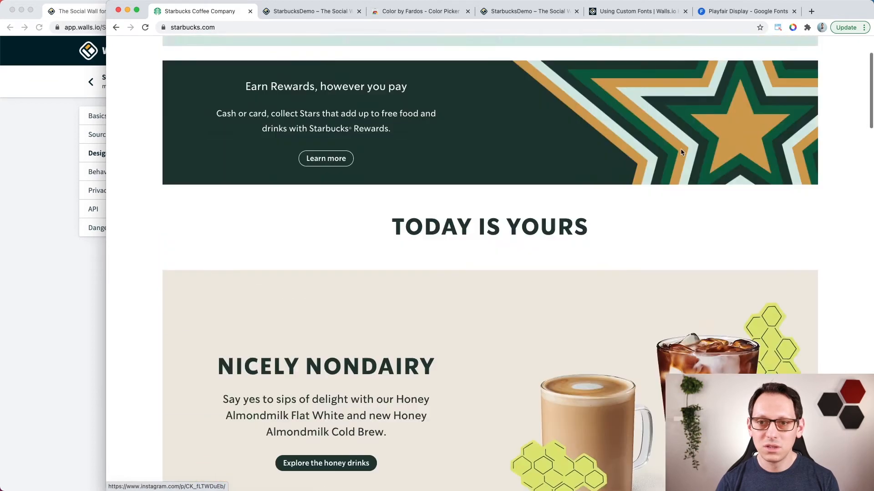
left_click(792, 28)
left_click(746, 247)
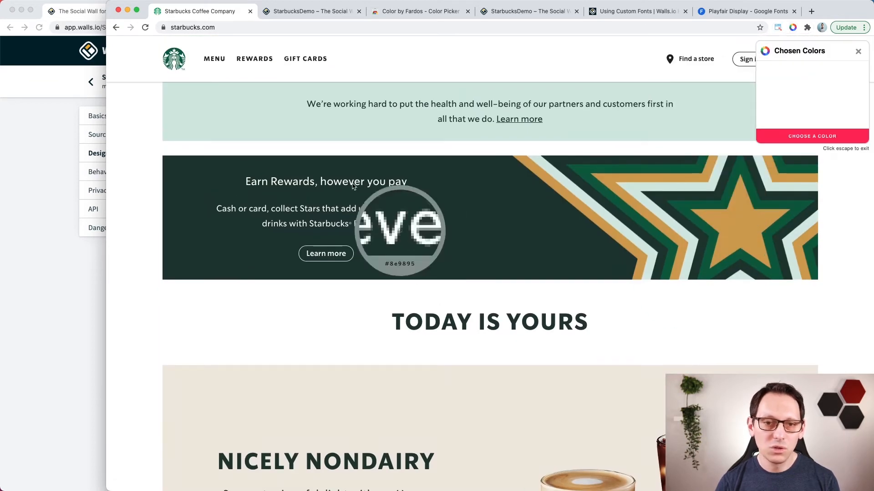
left_click(168, 53)
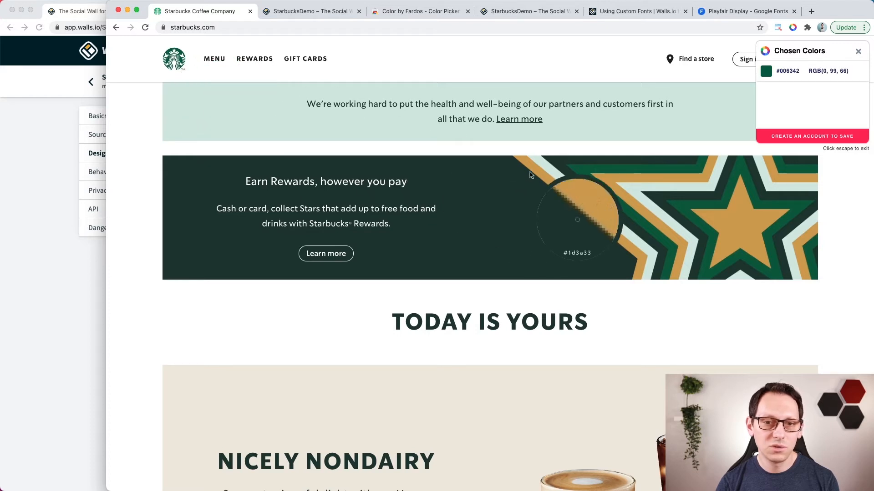
left_click(581, 217)
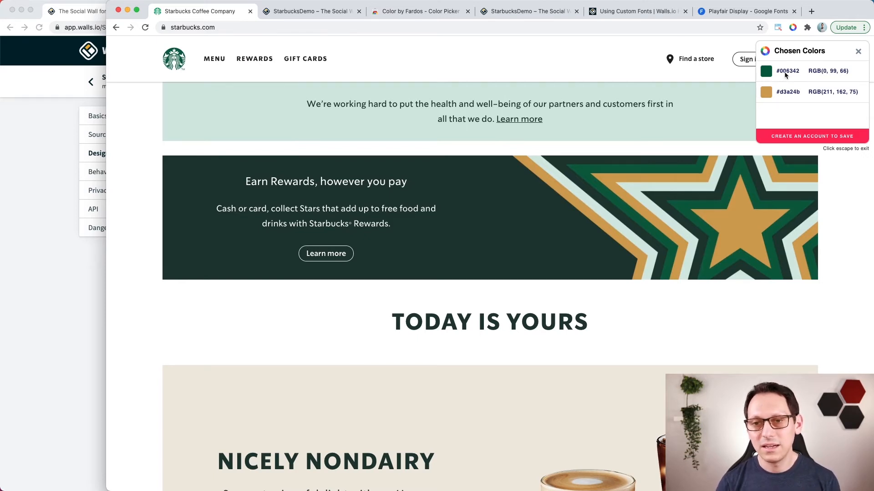
Switch to the Walls.io design settings and add a second tile color with background #006342 and white text
left_click(68, 302)
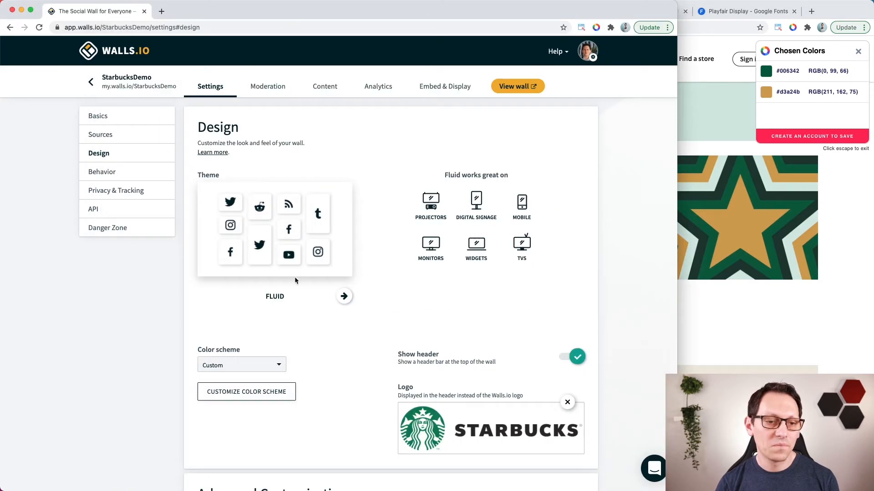
scroll(295, 280, "down", 3)
left_click(273, 272)
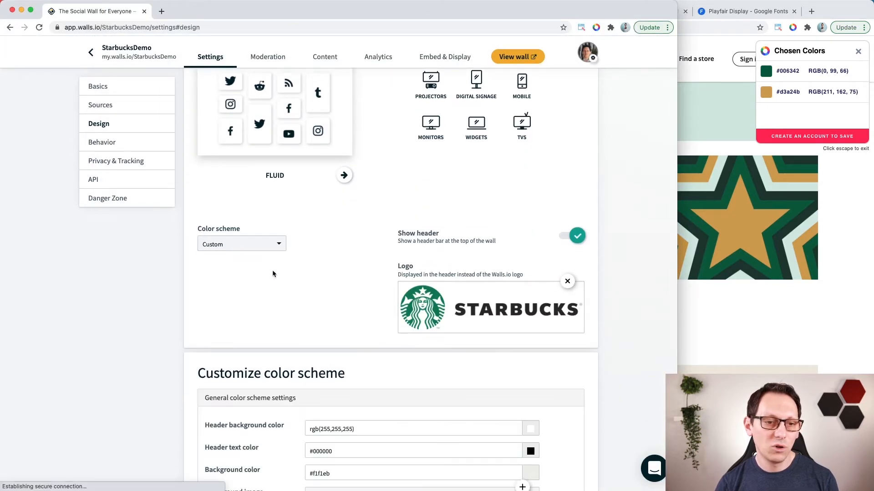
scroll(300, 302, "down", 10)
left_click(288, 339)
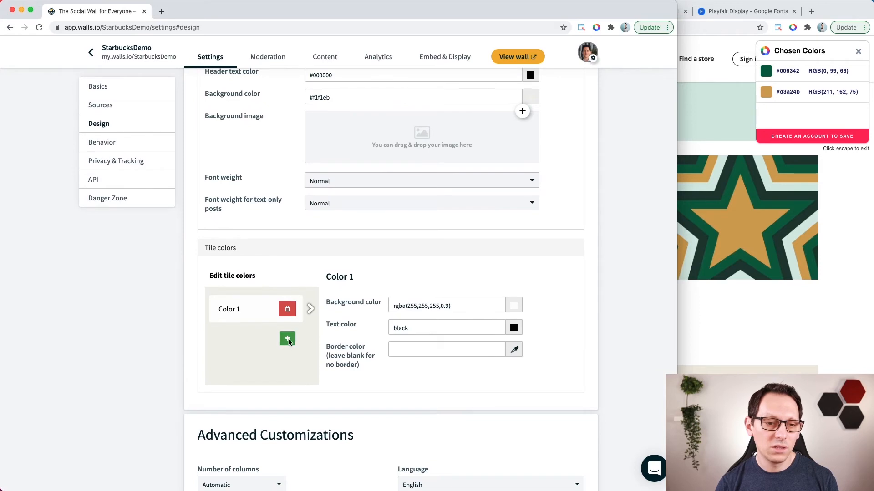
left_click(466, 312)
key("ctrl+a")
key("ctrl+v")
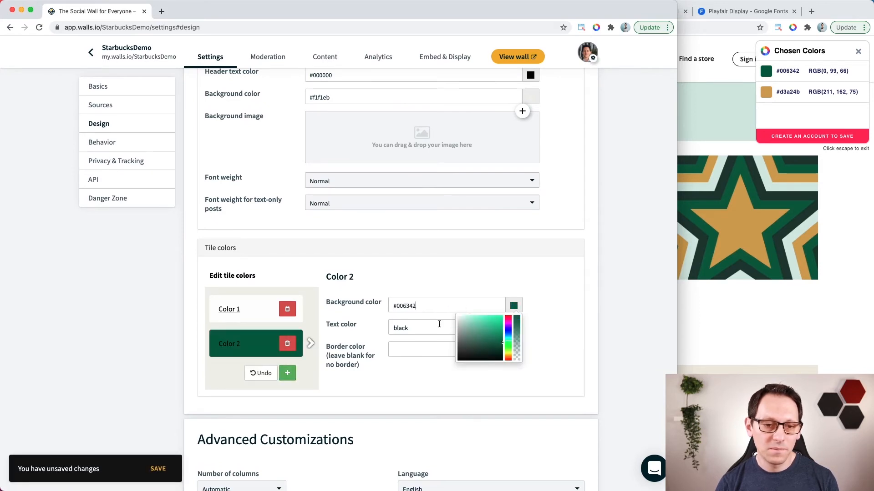
left_click(440, 324)
key("ctrl+a")
type("white")
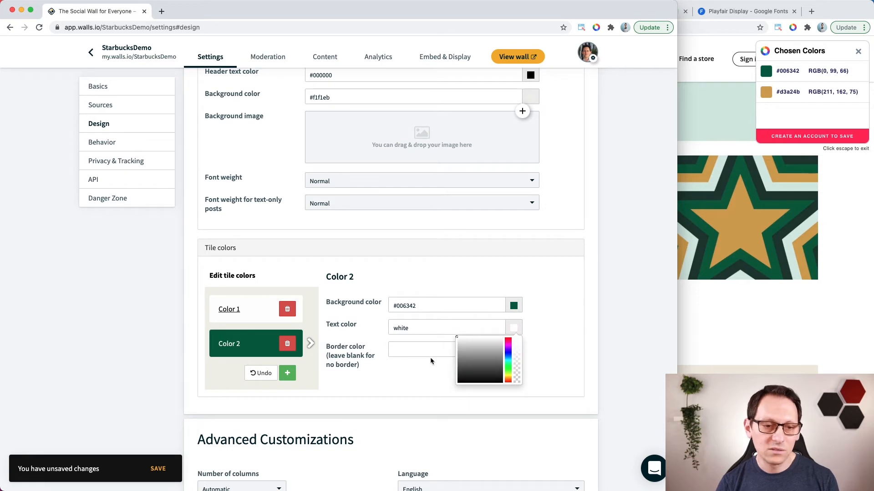
Copy the gold #d3a24b from the chosen colors on the Starbucks page and add a third tile color with that background
left_click(790, 95)
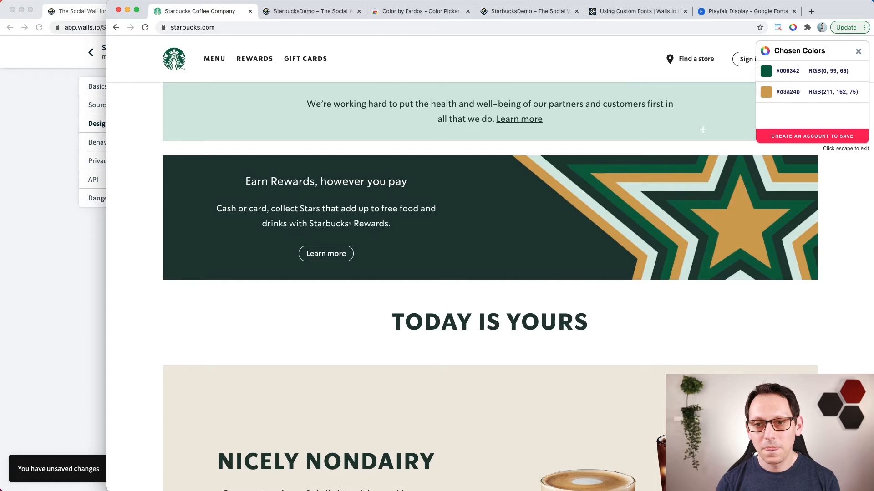
left_click(70, 334)
scroll(300, 320, "down", 2)
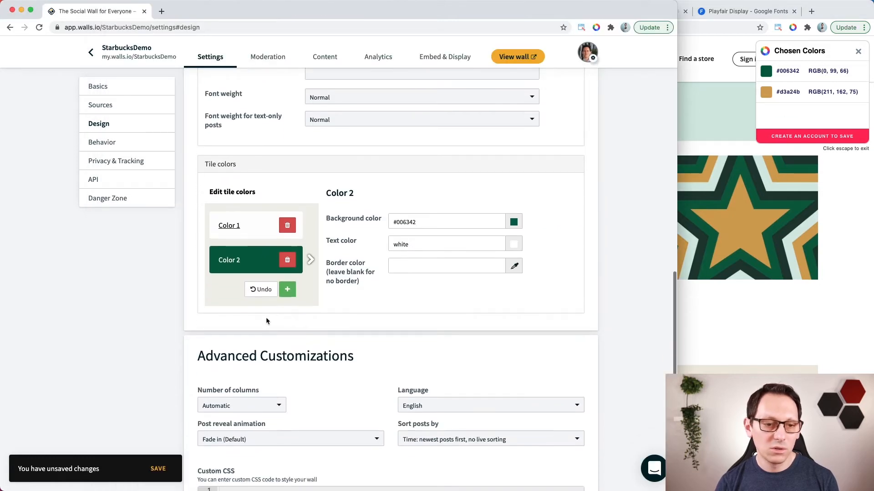
left_click(287, 287)
left_click(430, 220)
key("ctrl+a")
key("ctrl+v")
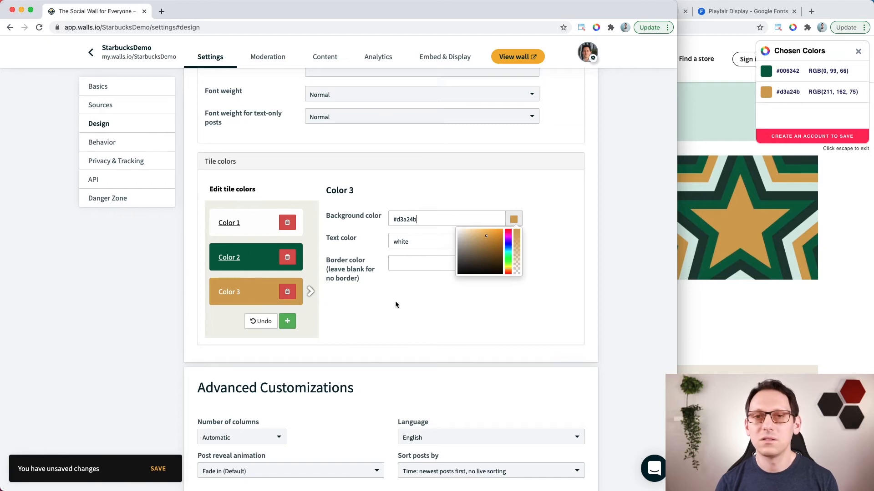
Save the wall and reopen the custom color scheme to review its tile colors
left_click(155, 469)
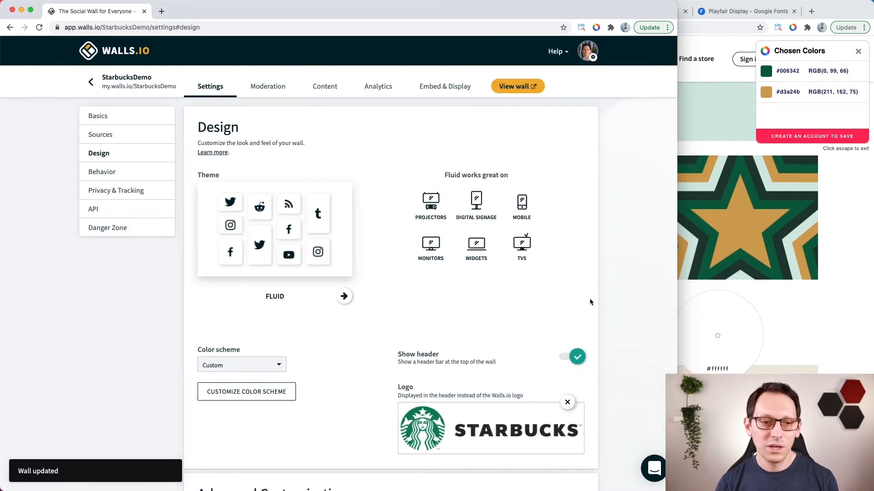
left_click(271, 392)
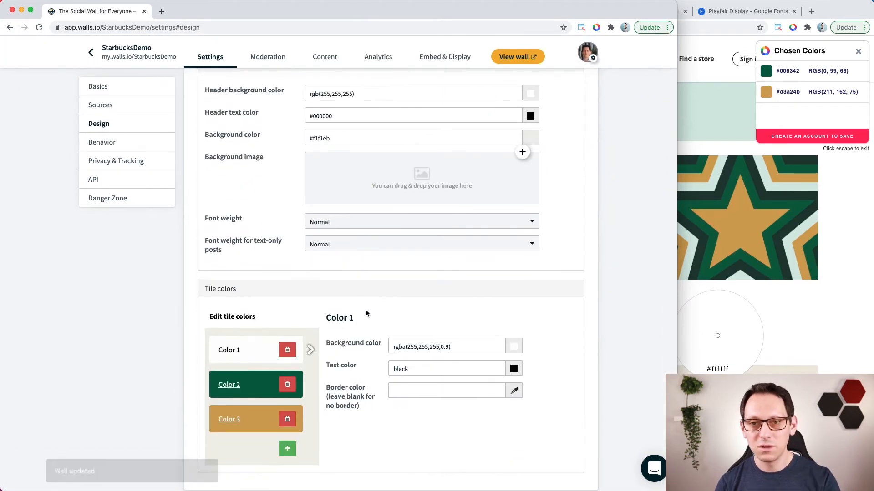
scroll(376, 299, "down", 3)
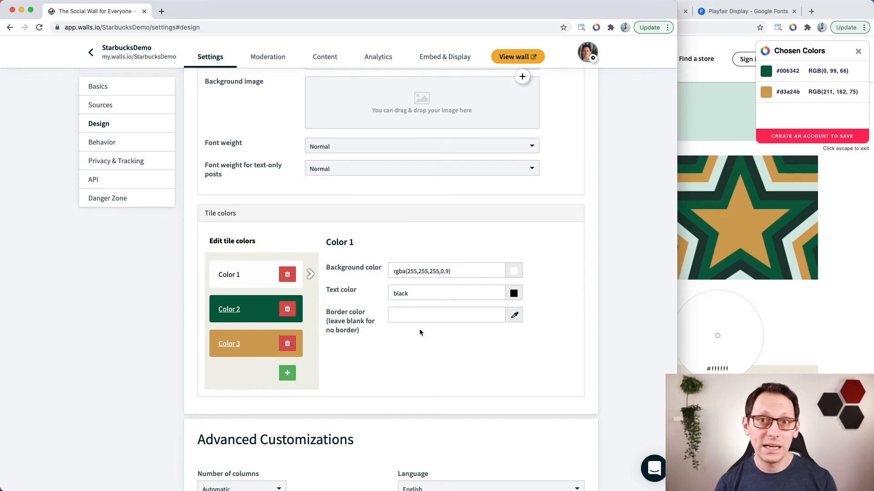
scroll(419, 329, "down", 1)
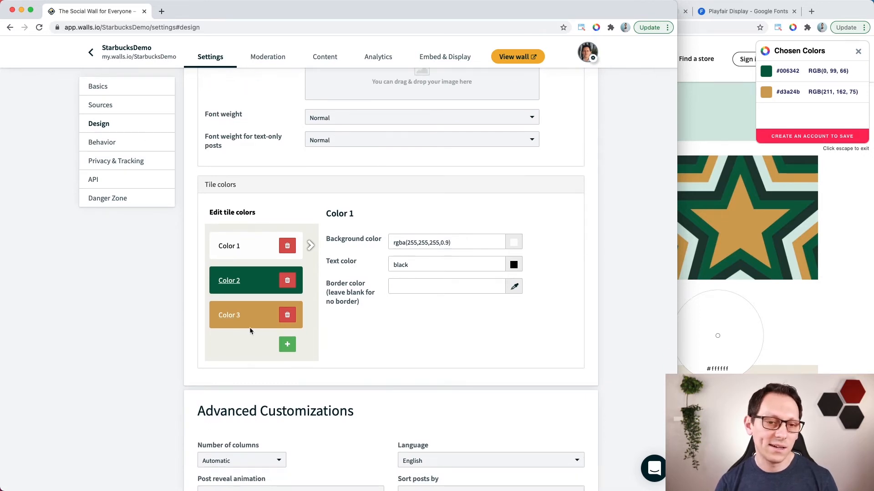
Return to the Starbucks page, close the chosen colors and reload the embedded wall's frame
left_click(822, 293)
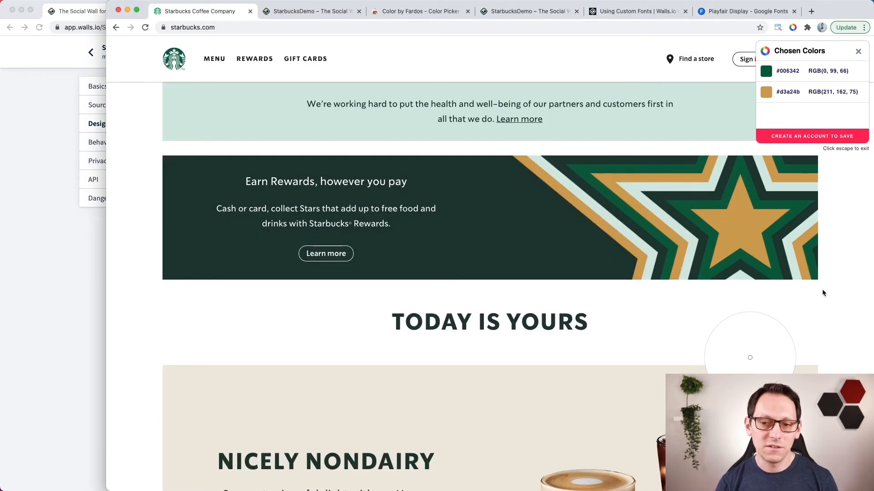
left_click(858, 52)
scroll(463, 272, "down", 20)
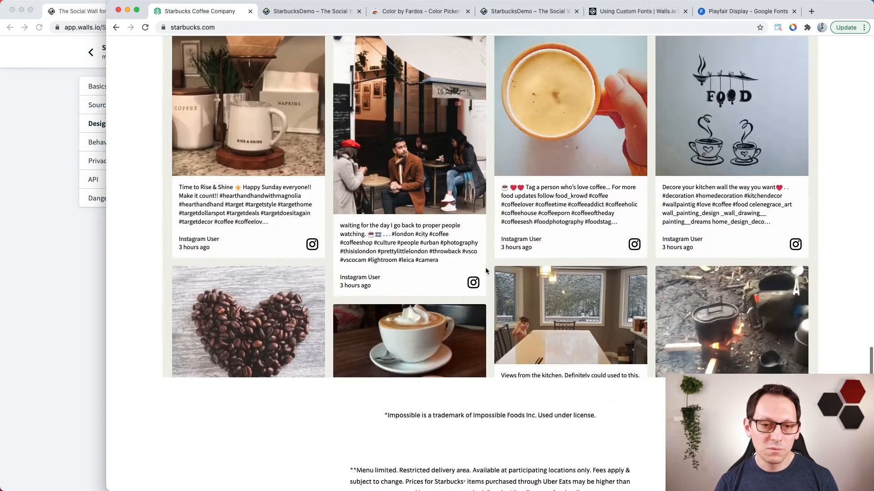
scroll(485, 268, "up", 1)
right_click(490, 225)
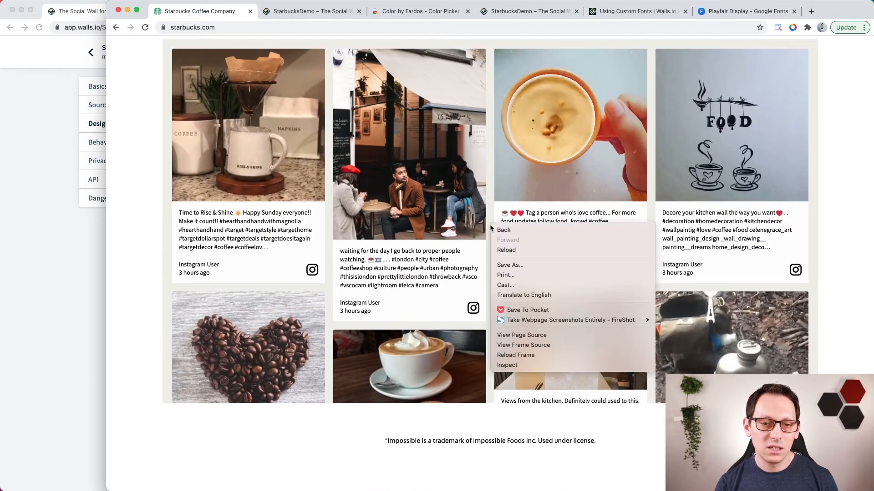
left_click(534, 355)
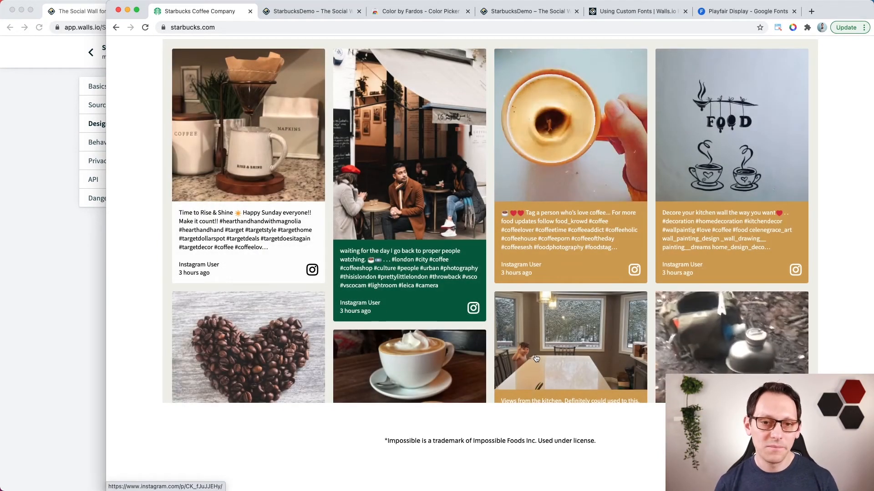
Examine the tile colors and text readability across the embedded wall on the Starbucks page
scroll(536, 359, "up", 1)
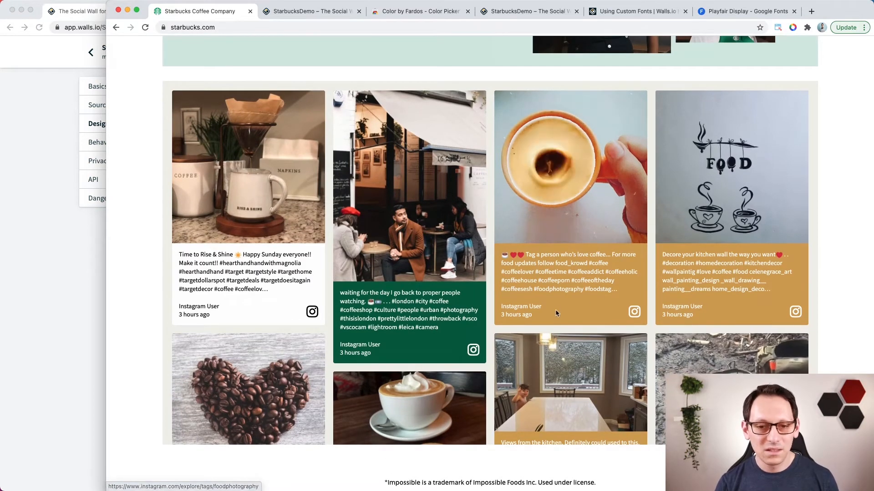
left_click_drag(575, 305, 503, 256)
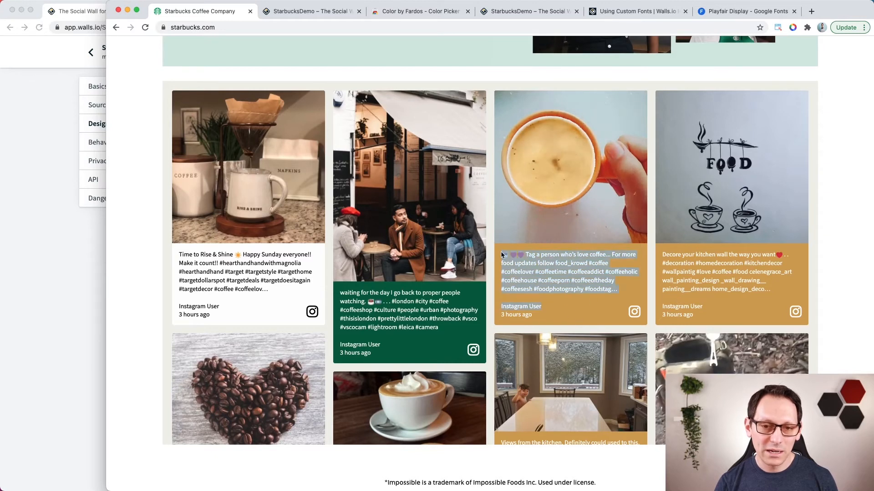
left_click(580, 314)
scroll(592, 316, "up", 1)
scroll(601, 316, "down", 1)
scroll(601, 318, "down", 5)
scroll(728, 291, "up", 7)
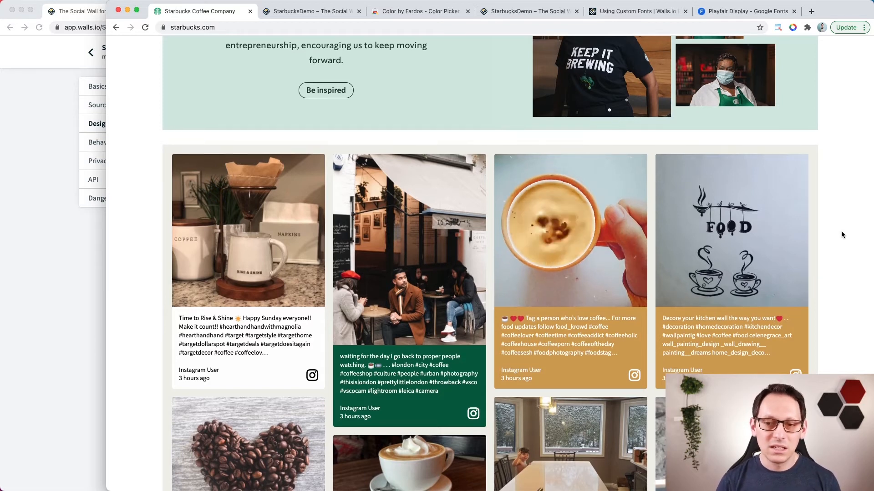
scroll(841, 232, "down", 6)
scroll(837, 242, "up", 4)
scroll(641, 246, "down", 5)
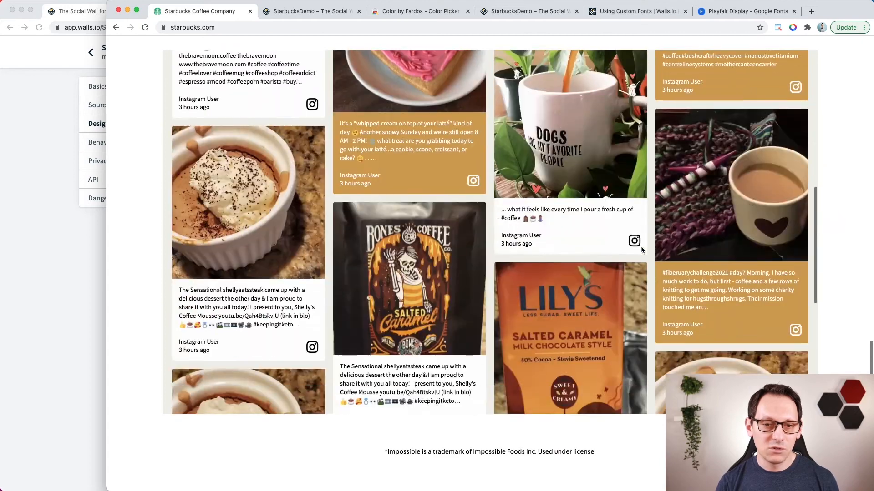
scroll(641, 246, "up", 5)
scroll(828, 203, "up", 2)
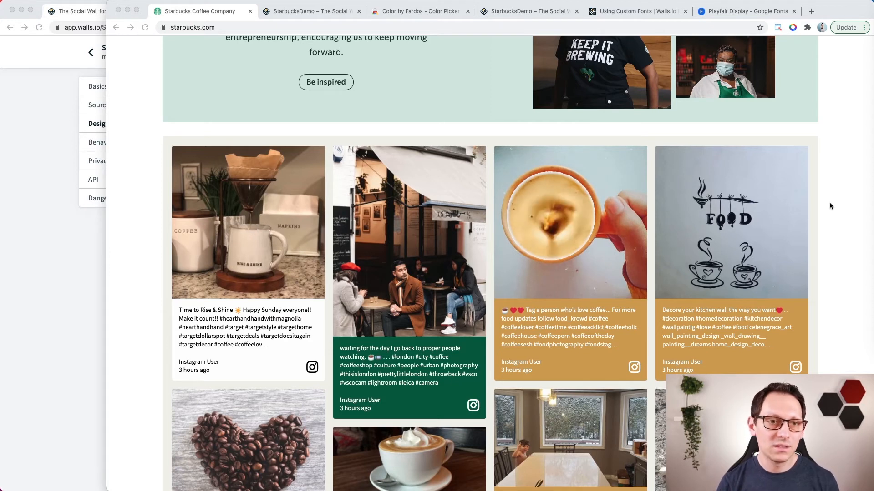
Compare the header on the reloaded standalone StarbucksDemo wall and its Show header setting with the wall embedded on the Starbucks page
left_click(309, 15)
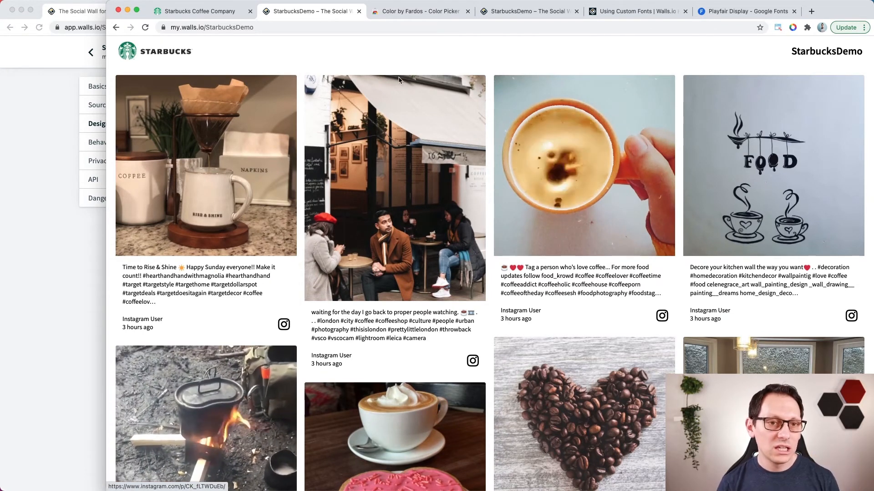
left_click(146, 28)
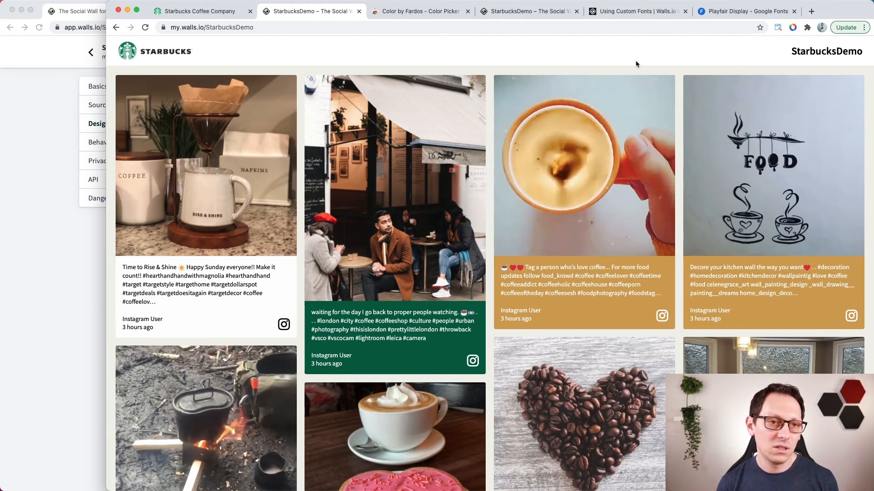
left_click(99, 231)
scroll(358, 245, "up", 10)
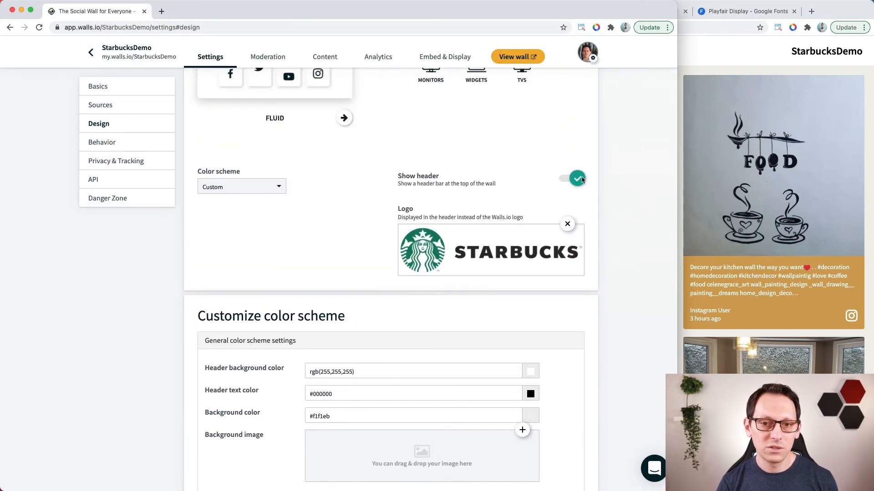
scroll(595, 188, "up", 3)
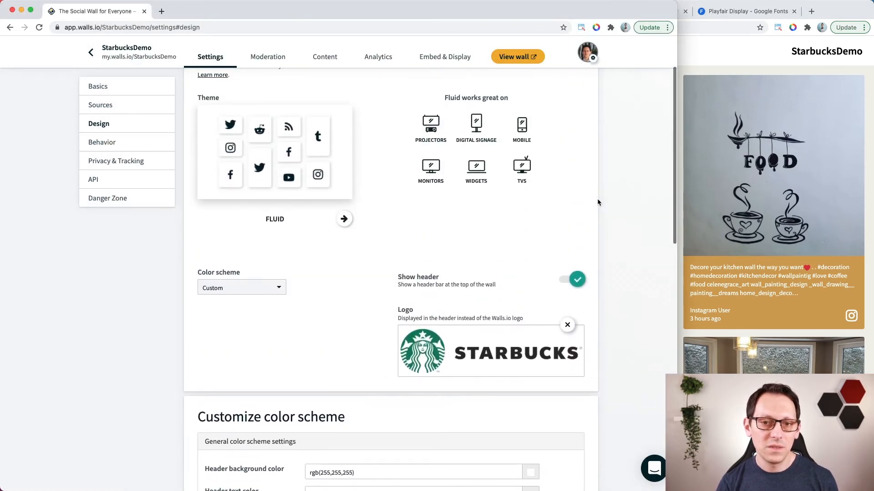
left_click(709, 66)
left_click(189, 12)
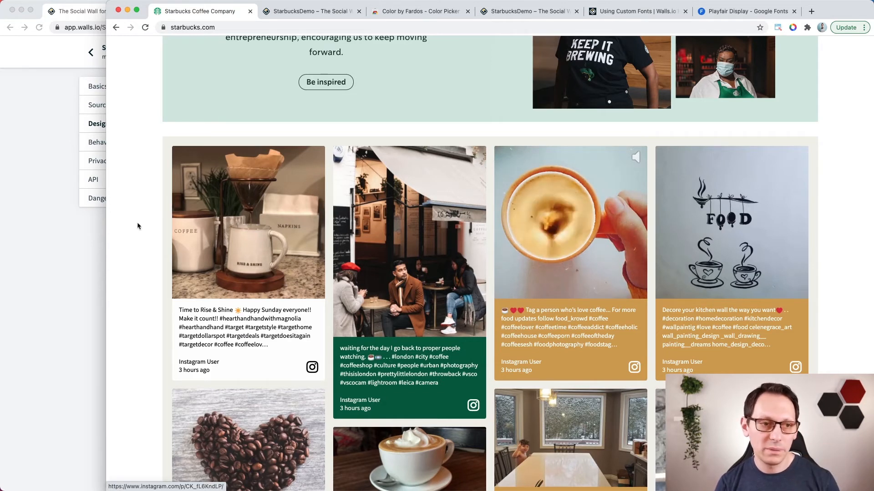
Go to the Walls.io widget embed settings and examine the wall header option and the show_header=0 parameter in the JavaScript code
left_click(60, 255)
left_click(440, 58)
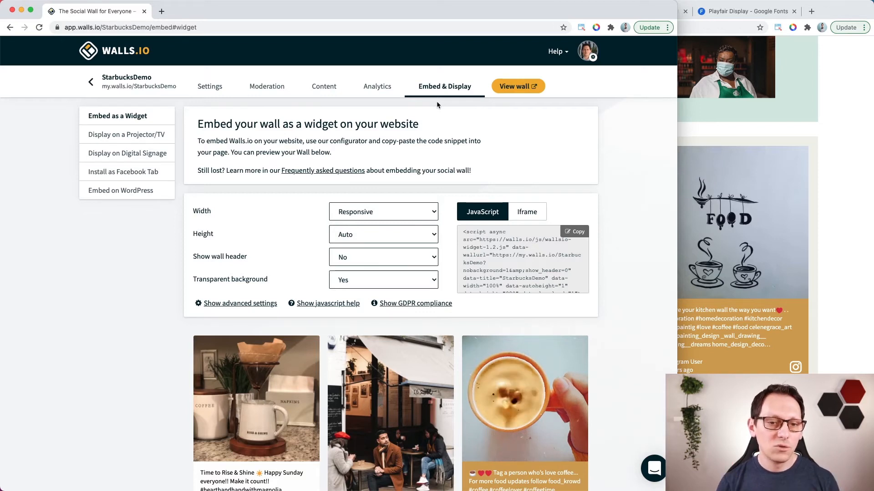
left_click(387, 261)
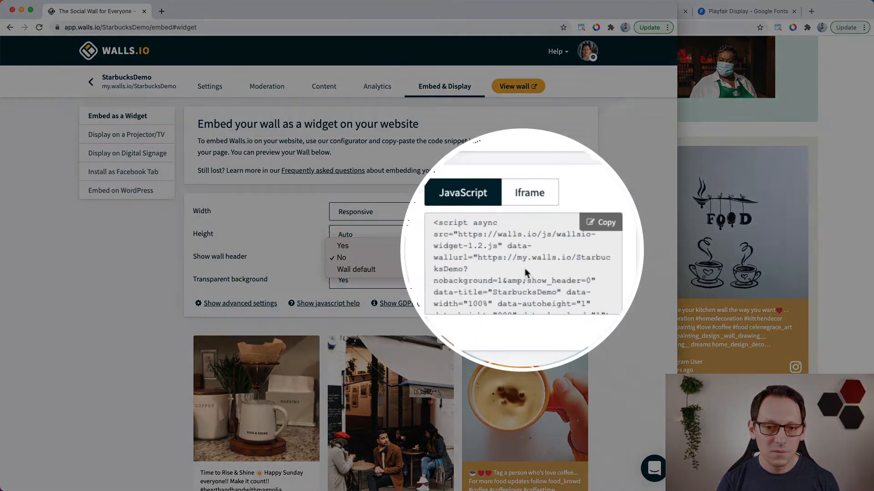
left_click(526, 274)
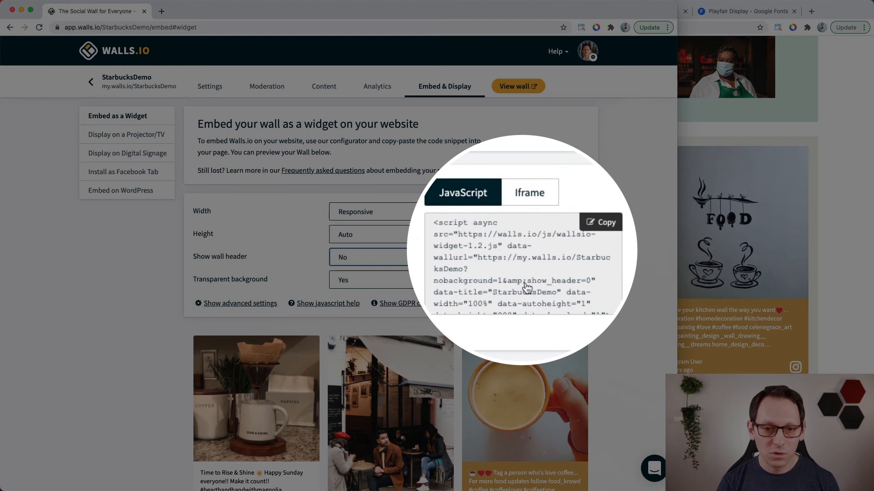
left_click_drag(537, 287, 590, 288)
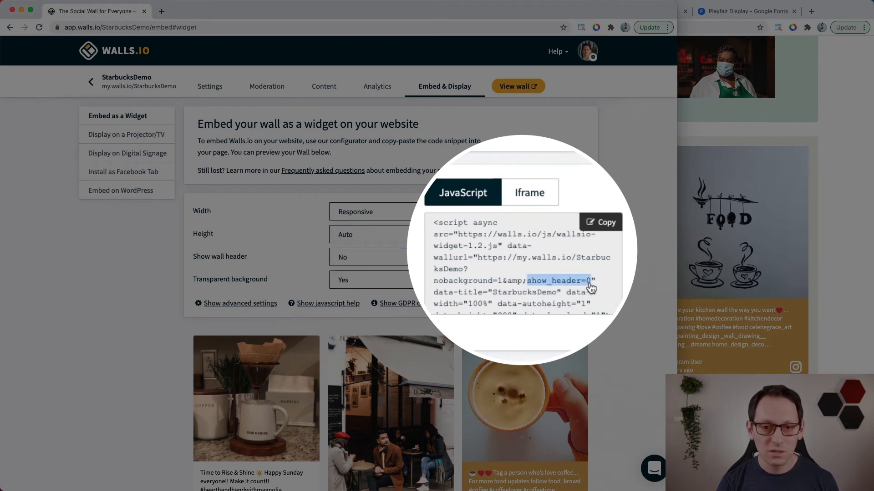
left_click(601, 222)
Set the widget's Show wall header option to Yes and copy the JavaScript embed code containing show_header=1
left_click(377, 257)
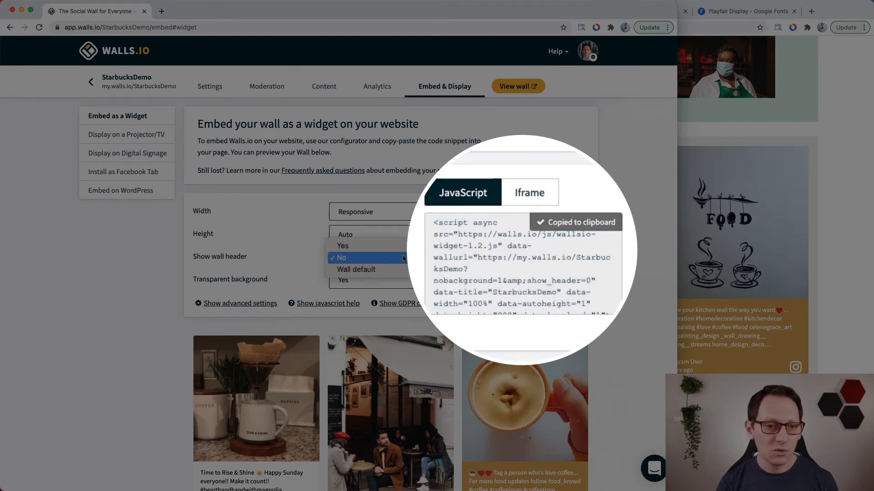
left_click(374, 246)
left_click_drag(526, 284, 590, 280)
left_click(599, 221)
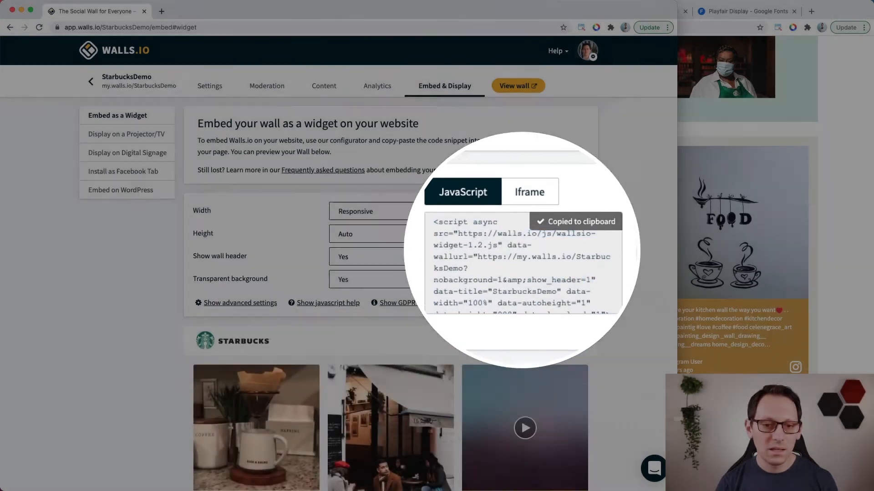
Check the header in the widget preview and return to the wall embedded on the Starbucks page
scroll(290, 217, "down", 5)
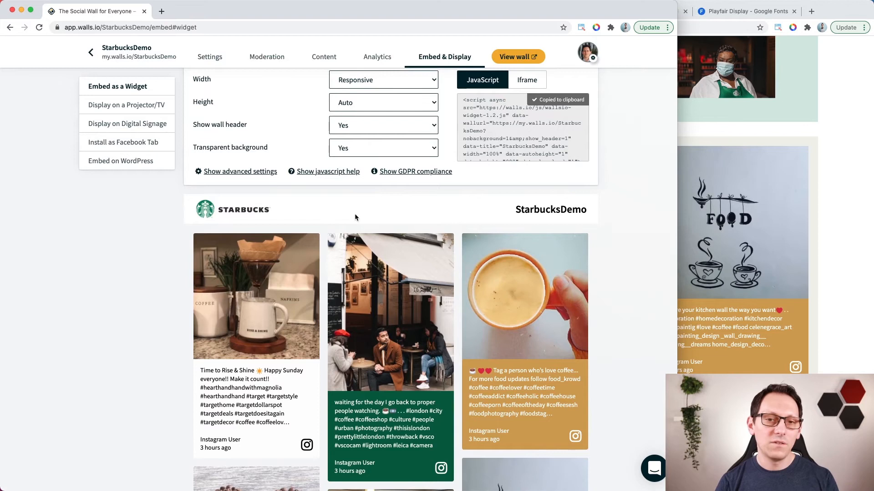
scroll(355, 217, "up", 2)
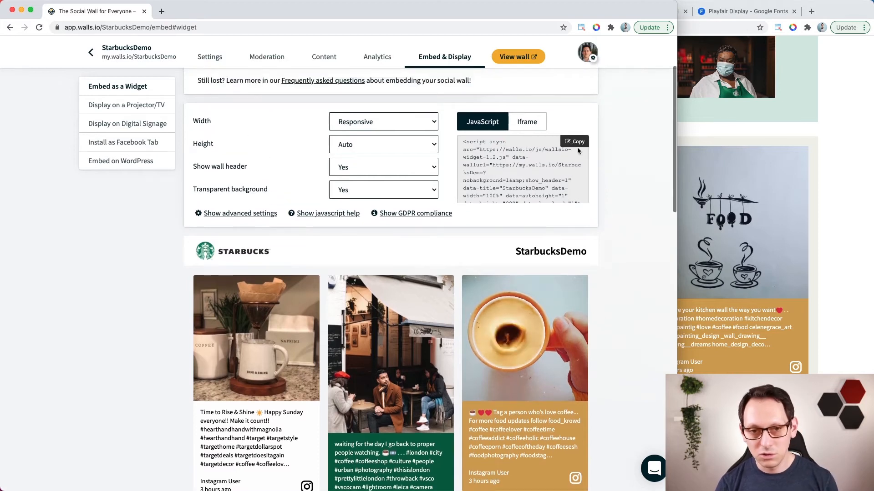
left_click(847, 183)
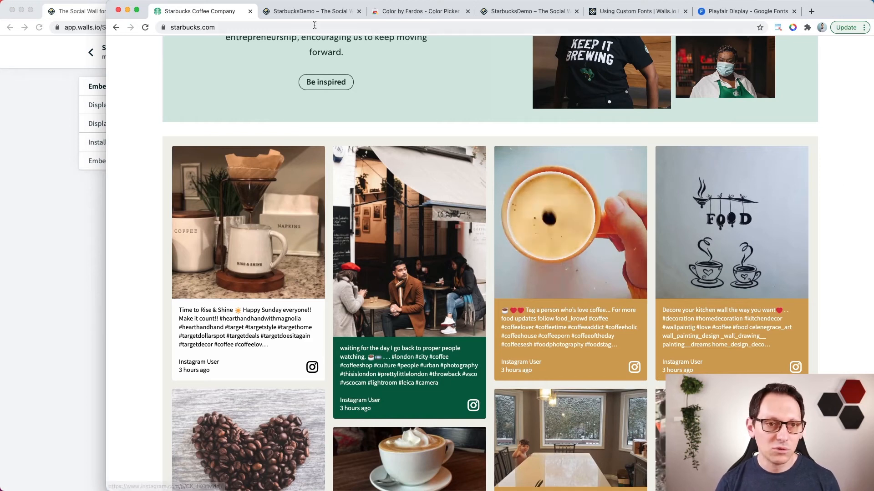
Reload the standalone StarbucksDemo wall and examine its header, tiles and floating corner control
left_click(314, 11)
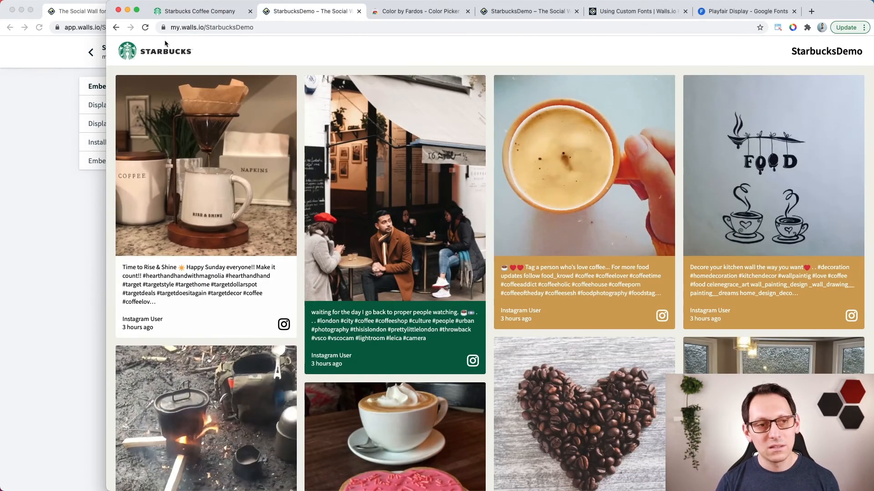
left_click(145, 29)
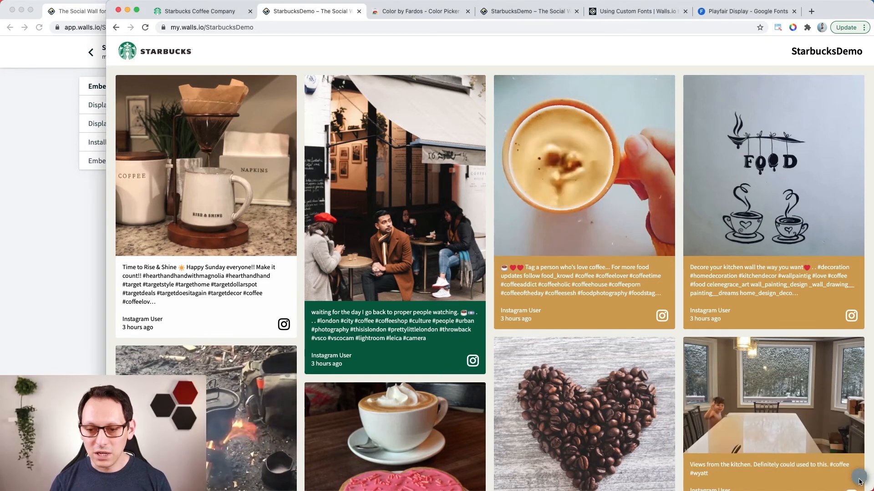
left_click(851, 485)
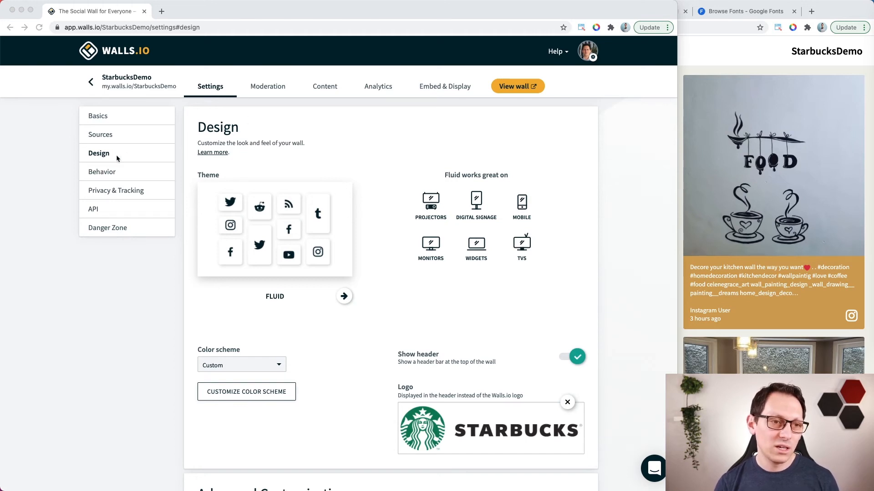
Locate the Custom CSS field in the wall's Design settings and read the Using Custom Fonts help article, including its Roboto example
scroll(277, 201, "down", 5)
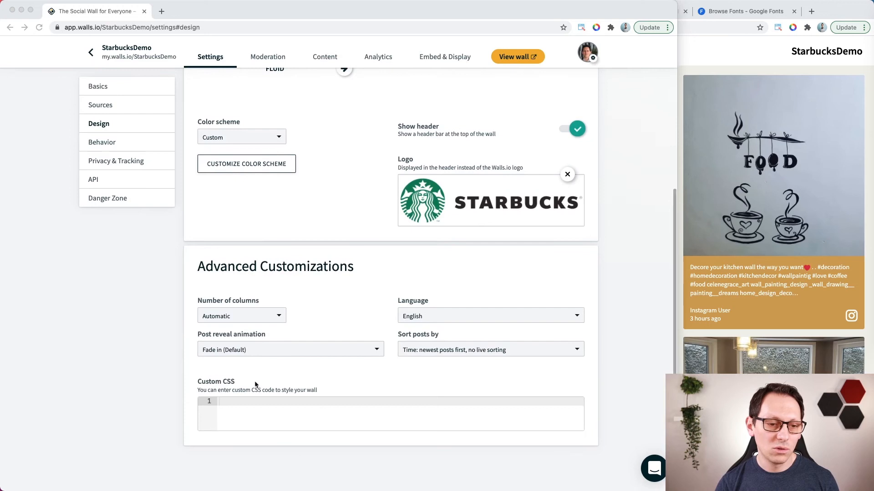
left_click(233, 411)
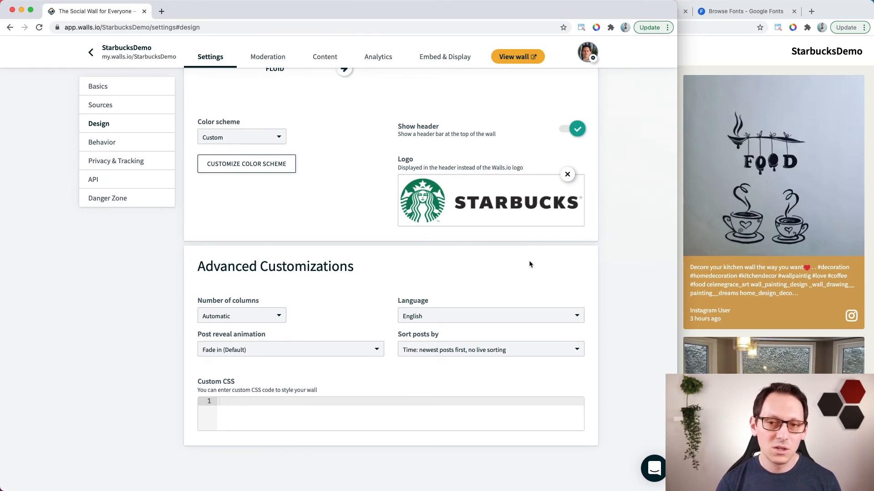
left_click(725, 75)
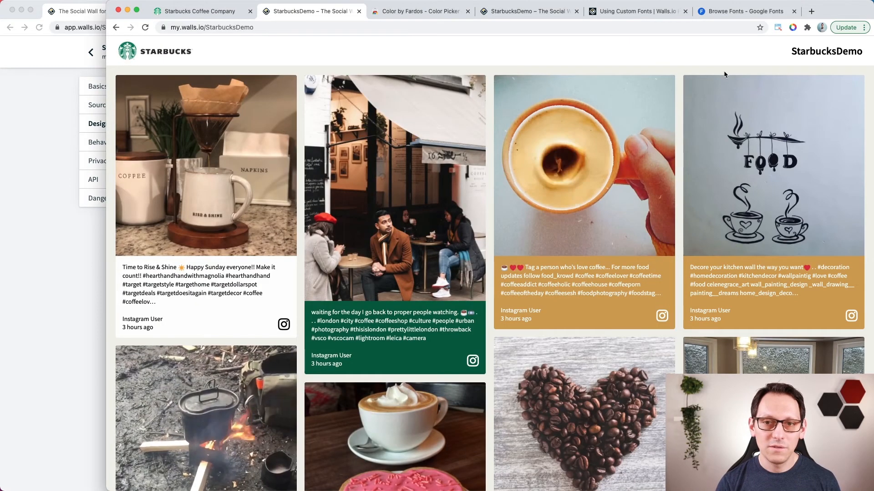
left_click(643, 13)
left_click_drag(345, 180, 490, 177)
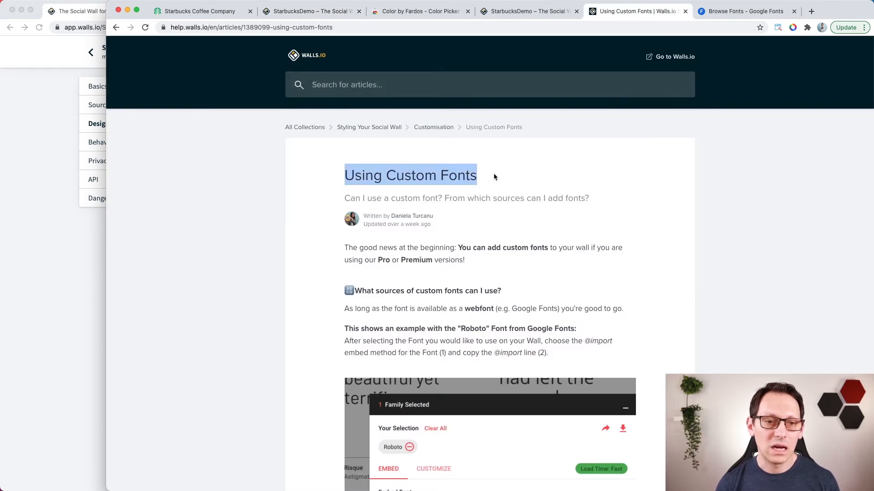
left_click(493, 176)
scroll(493, 181, "down", 7)
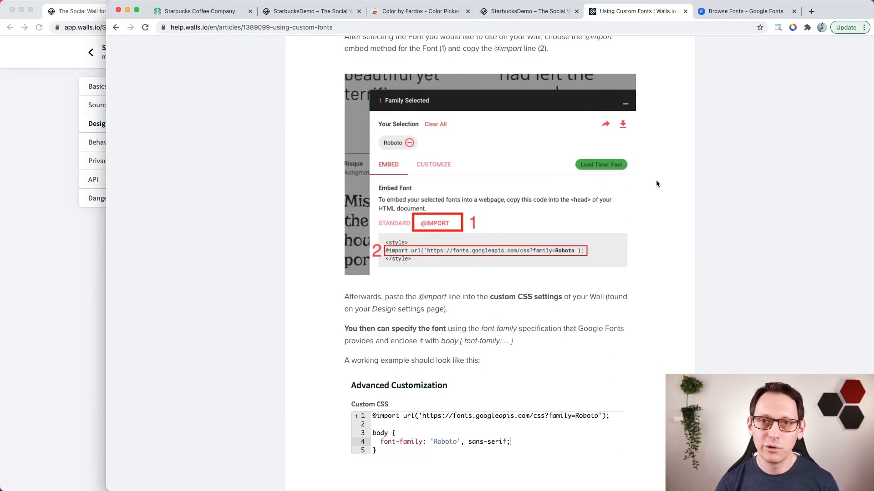
scroll(656, 183, "down", 2)
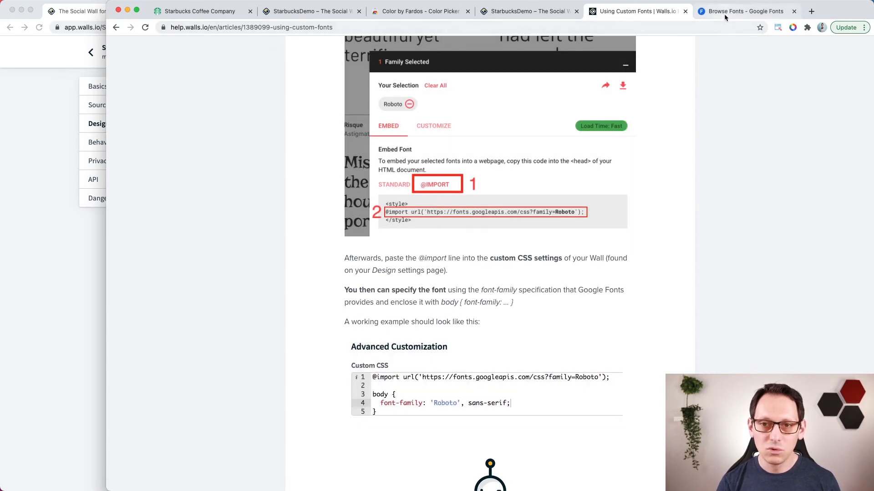
Browse the font families on Google Fonts and open the Hammersmith One page
left_click(724, 14)
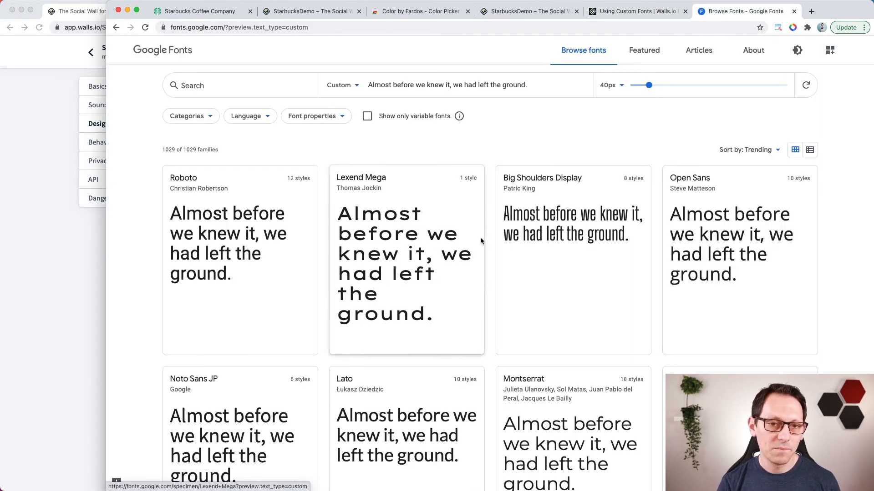
scroll(483, 235, "down", 5)
scroll(488, 231, "up", 5)
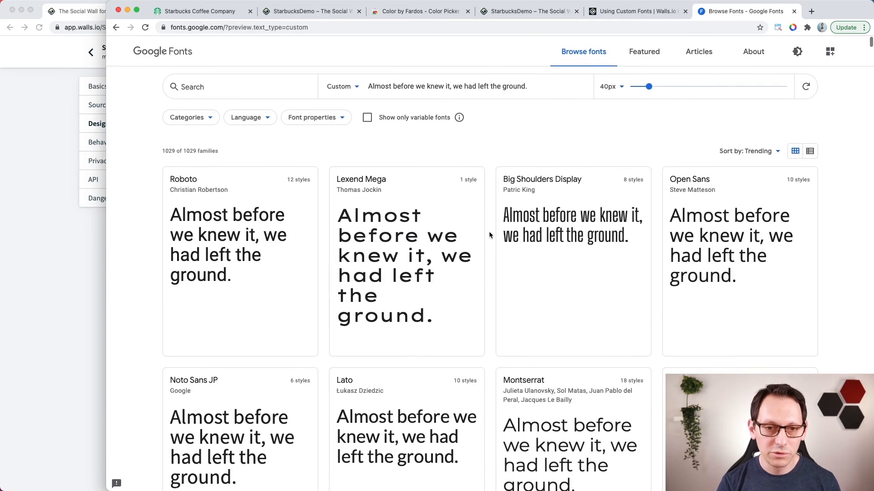
scroll(489, 231, "down", 6)
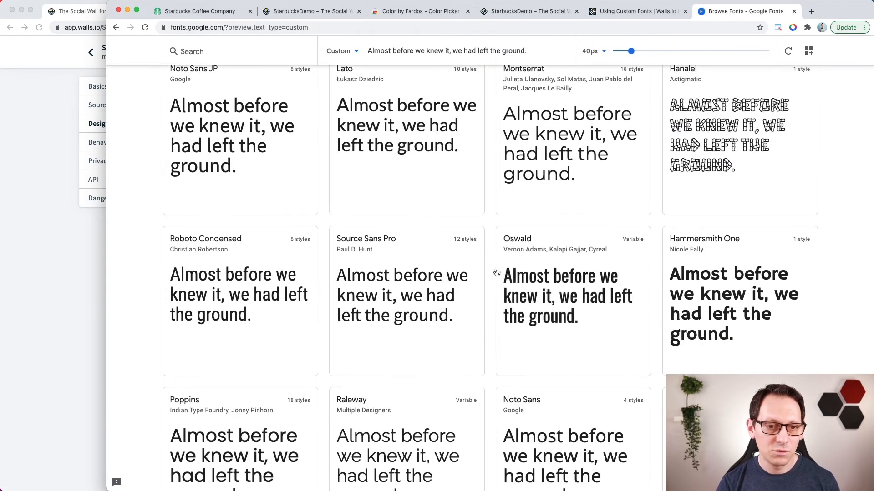
left_click(702, 287)
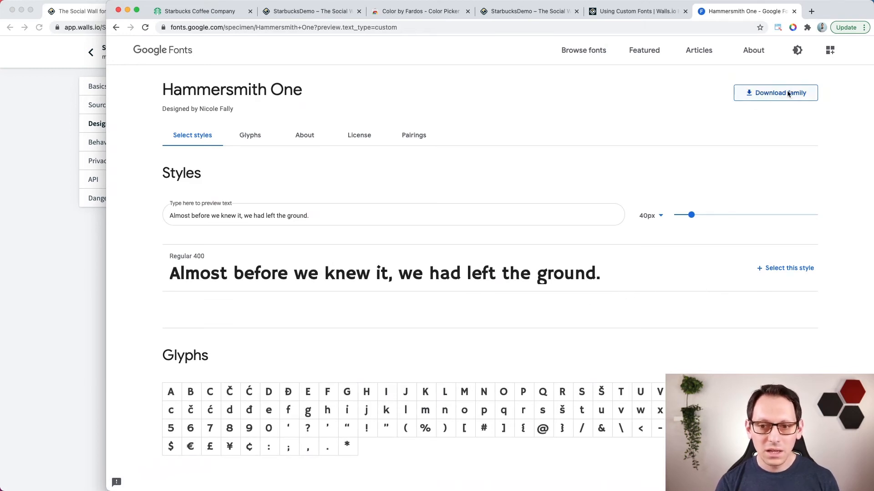
left_click(792, 271)
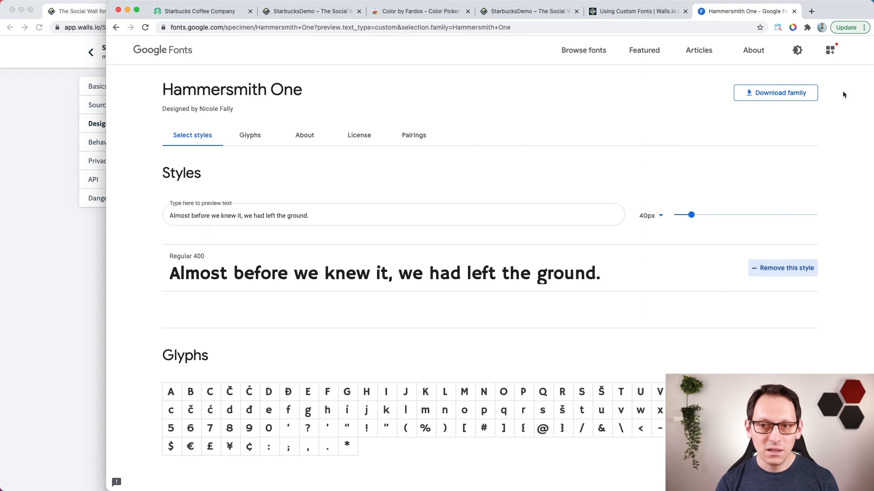
left_click(829, 50)
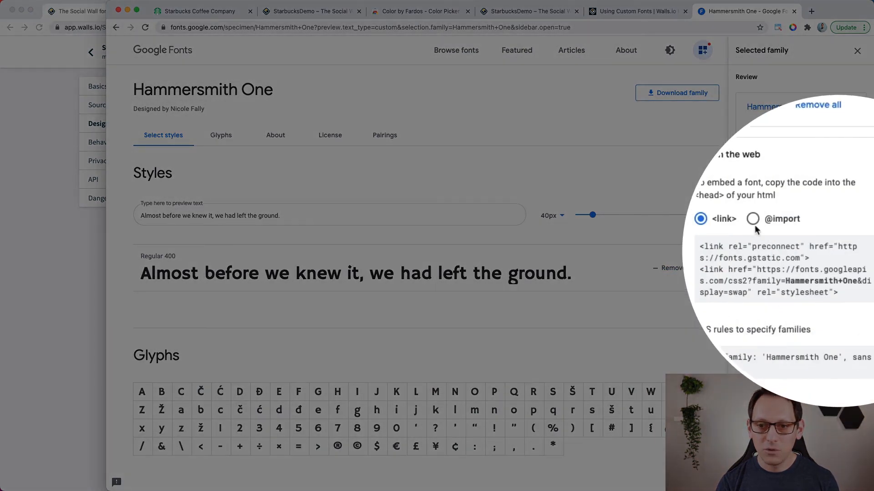
left_click(773, 223)
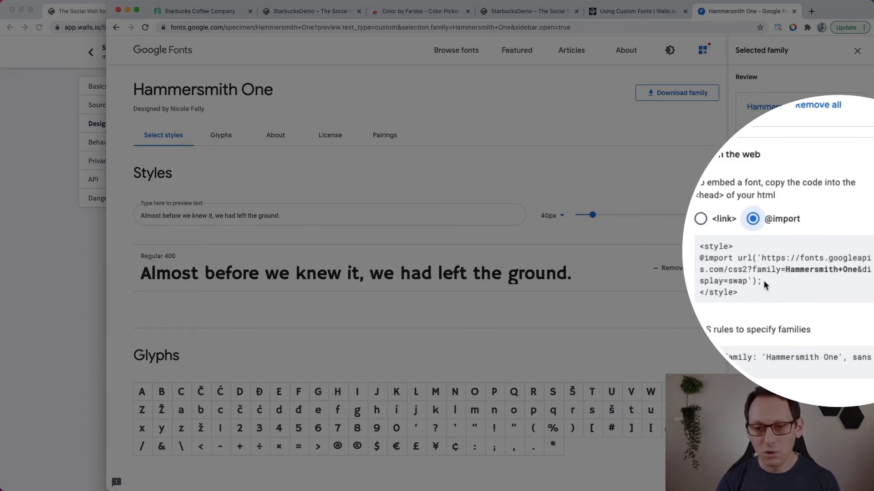
left_click_drag(770, 285, 699, 260)
key("super+c")
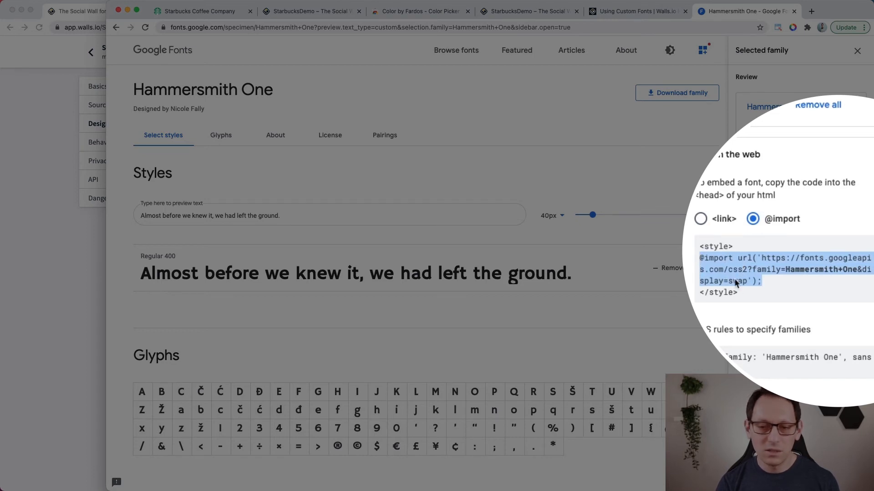
left_click(91, 208)
left_click(282, 402)
key("super+v")
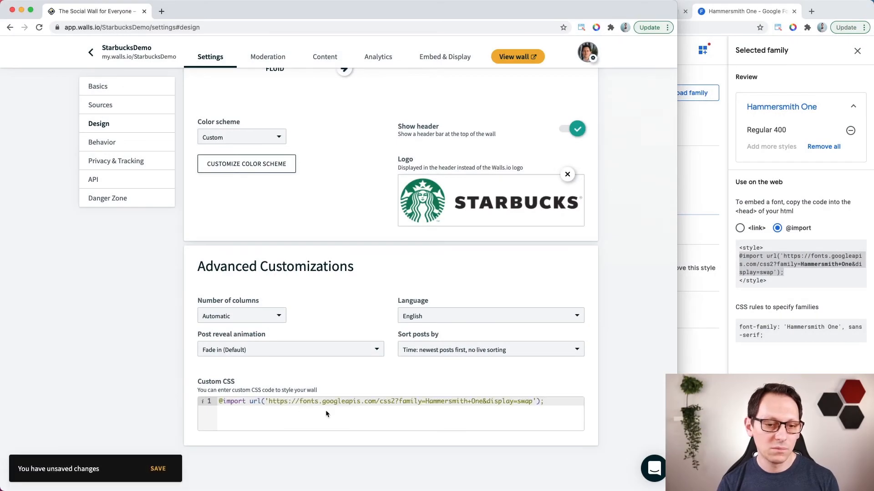
key("Return")
key("Return")
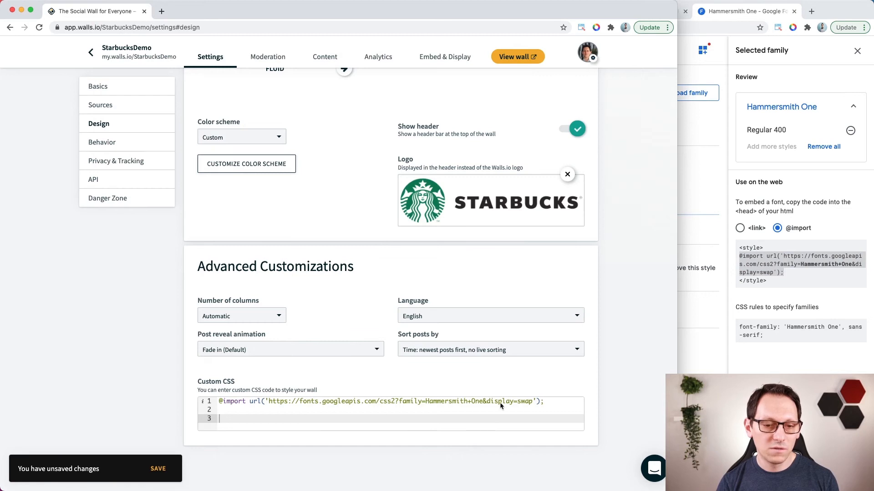
Check the body rule example in the help article and select the 'Hammersmith One' name in the Google Fonts font-family rule
left_click(709, 138)
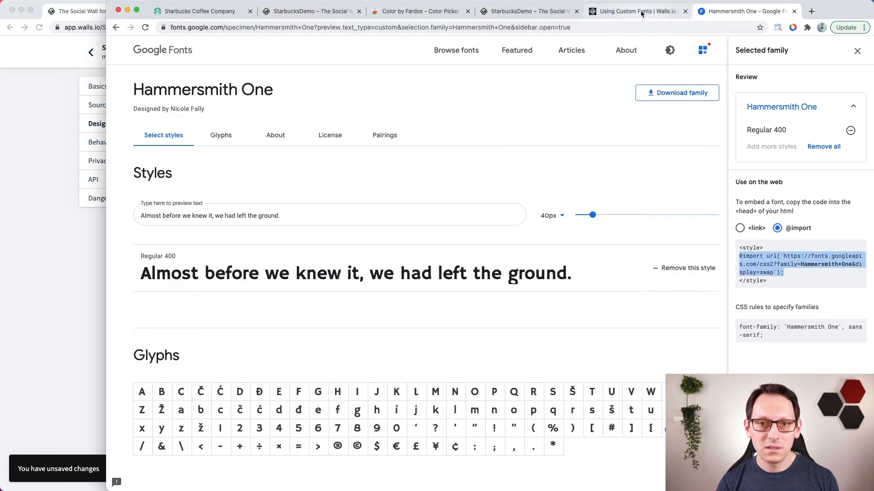
left_click(640, 11)
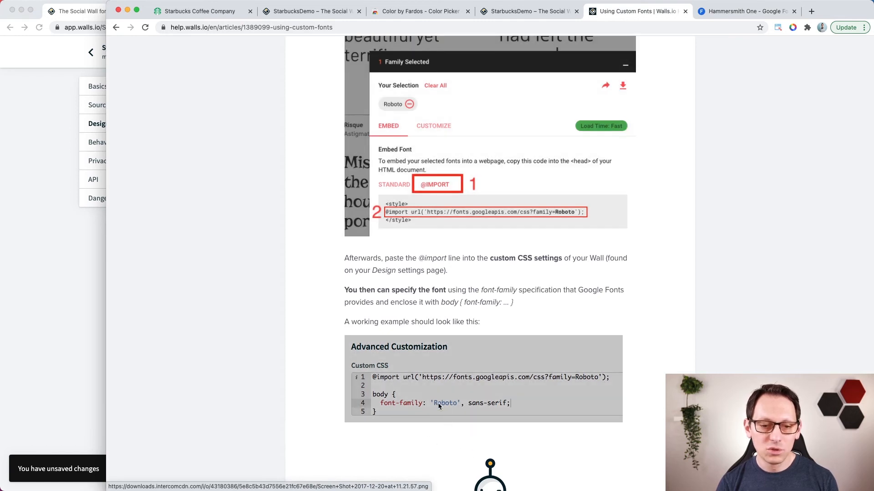
left_click(739, 10)
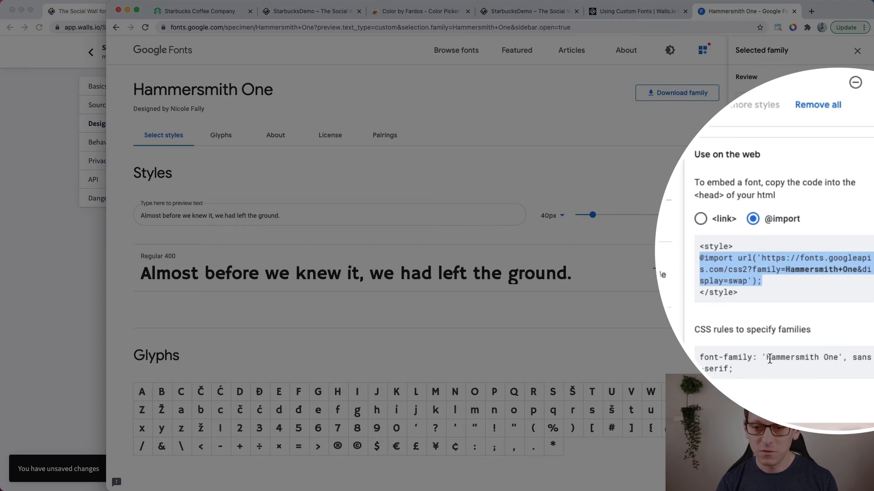
left_click(762, 356)
left_click_drag(763, 356, 840, 357)
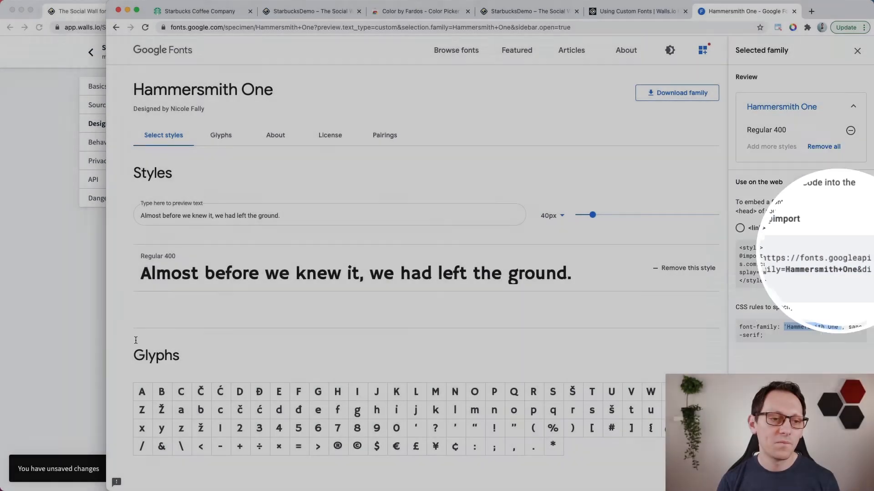
Add a body rule with font-family: 'Hammersmith One'; below the import in the Custom CSS and save the wall settings
left_click(91, 339)
left_click(260, 412)
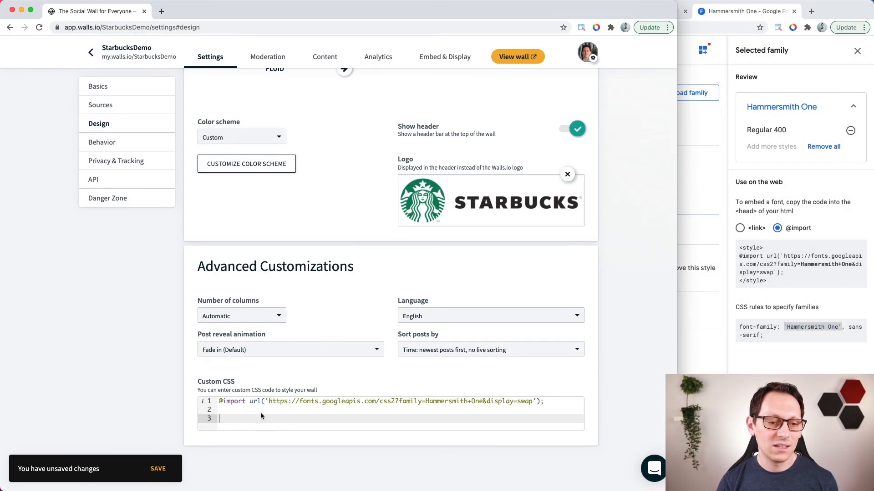
key("Down")
type("b")
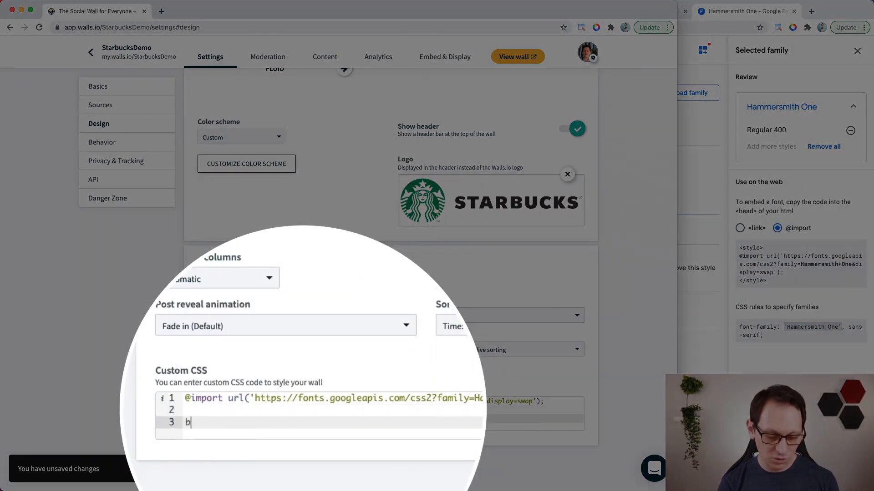
type("ody {")
key("Return")
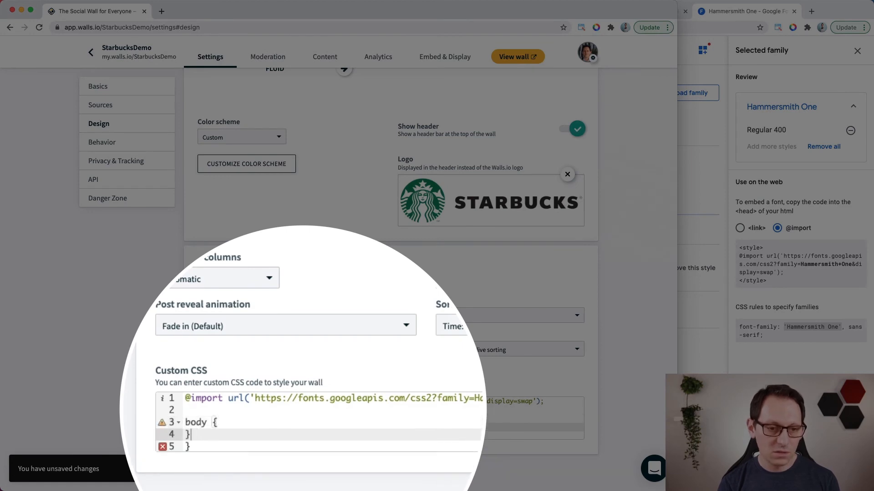
type("font-family: 'Hammersmith One';")
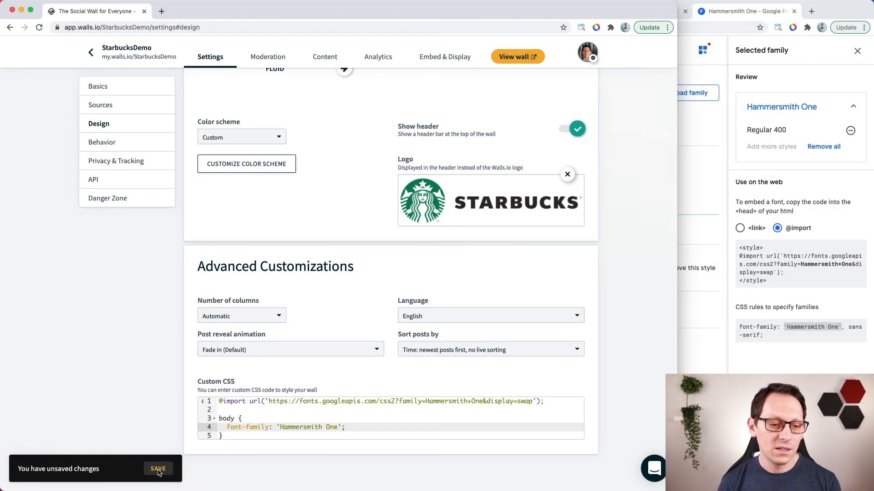
left_click(158, 470)
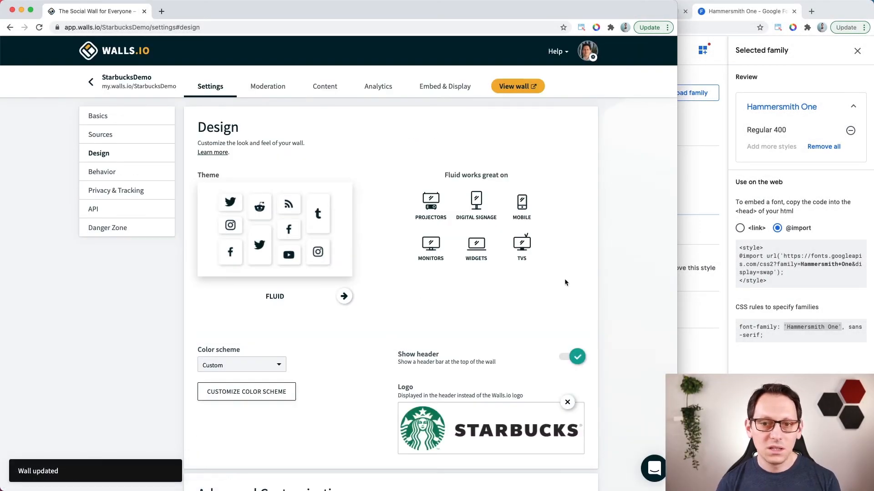
Reload the standalone StarbucksDemo wall and examine the font in the header title and post tiles
left_click(690, 177)
left_click(308, 11)
key("super+r")
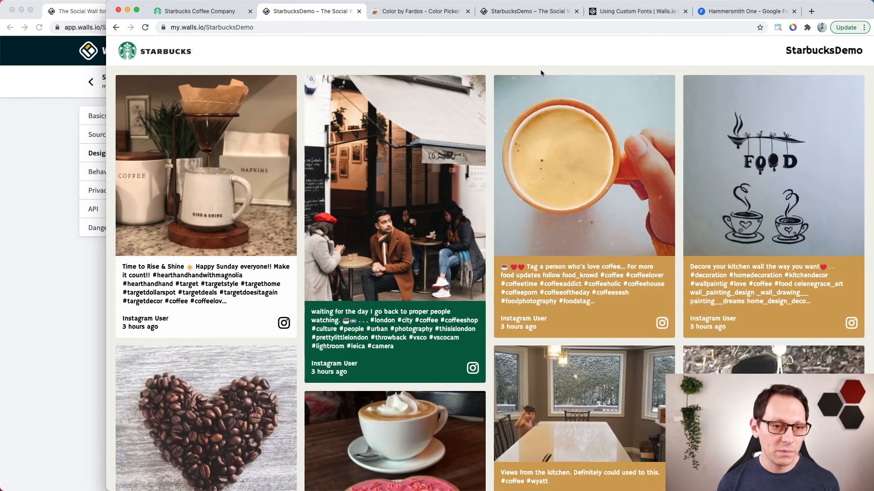
left_click_drag(786, 51, 863, 51)
left_click_drag(587, 319, 567, 297)
scroll(497, 297, "down", 15)
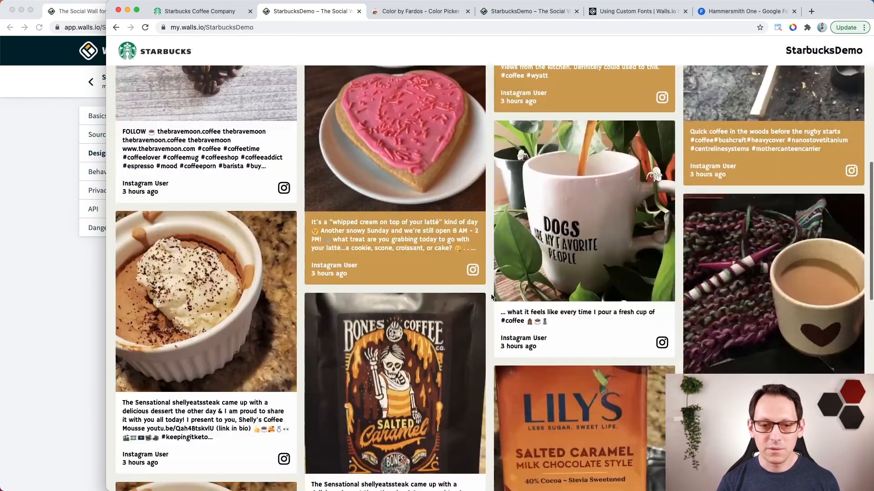
scroll(491, 297, "up", 15)
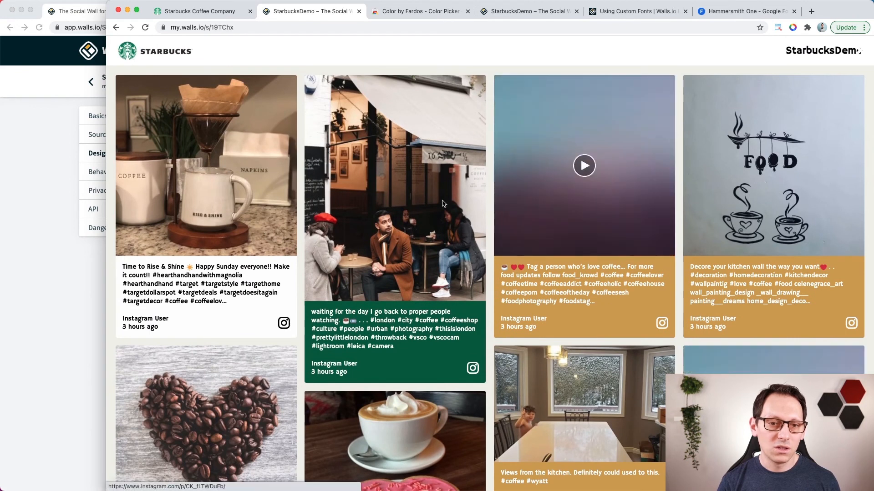
Open the green café tile's post detail to inspect its font, close it, and recheck the header title and tile text
left_click(444, 203)
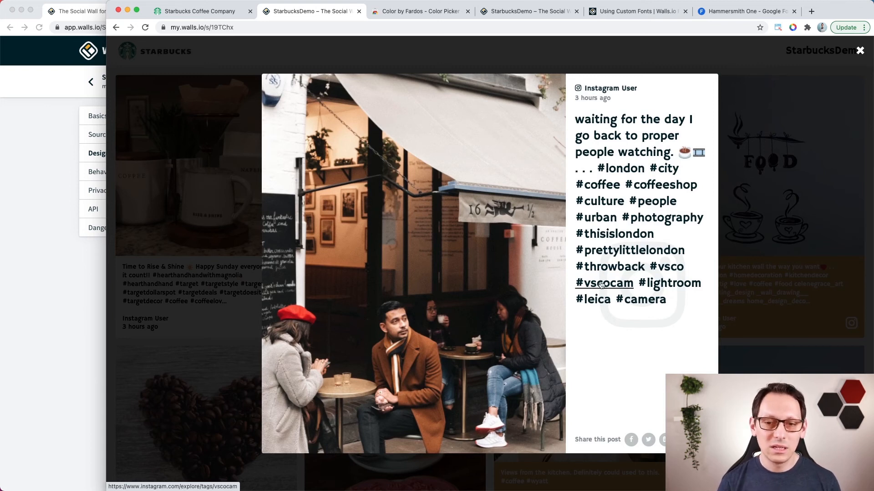
left_click(783, 323)
left_click_drag(775, 50, 863, 51)
left_click_drag(613, 307, 585, 335)
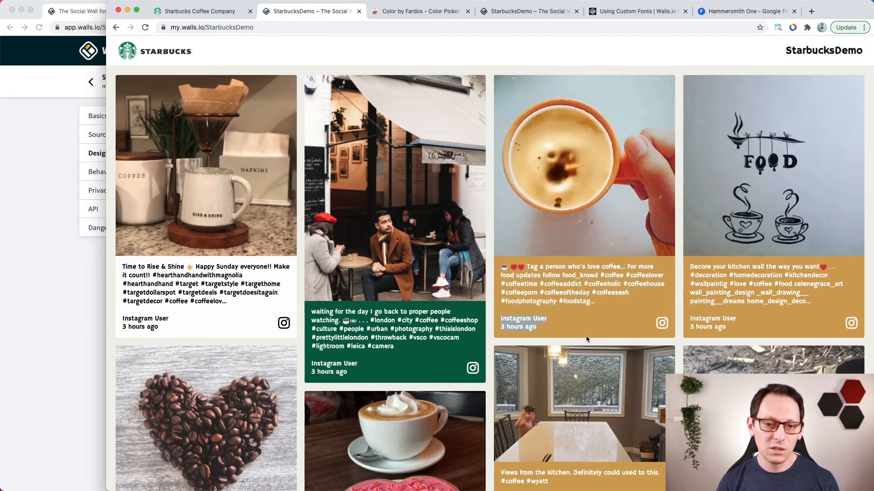
left_click(585, 335)
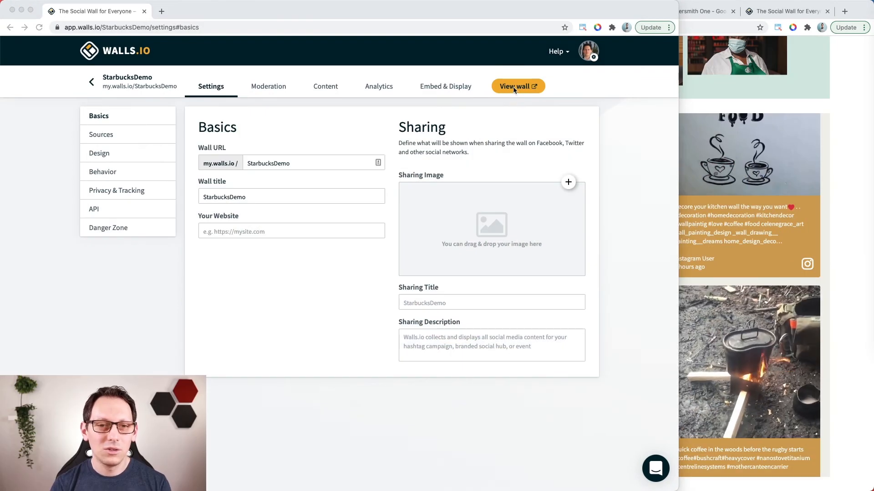
View the live StarbucksDemo wall from its Basics settings page
left_click(515, 87)
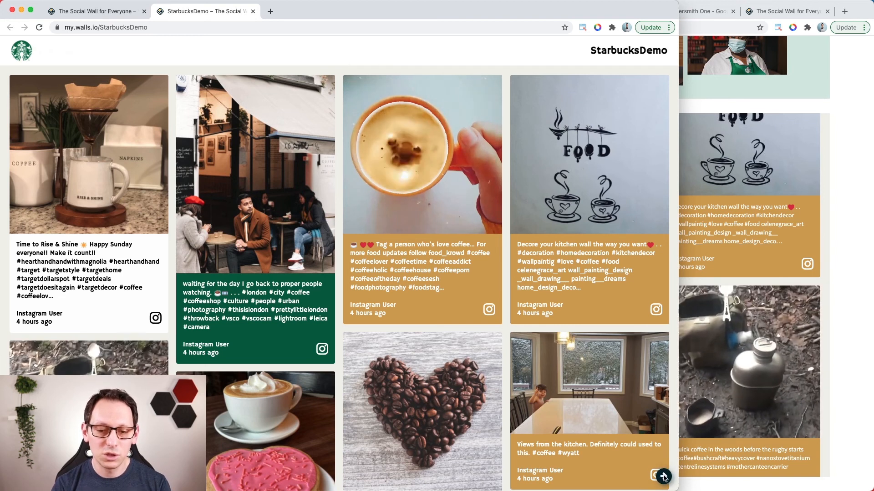
Switch the live StarbucksDemo wall's theme from Fluid to Kiosk in its on-page settings
mouse_move(663, 476)
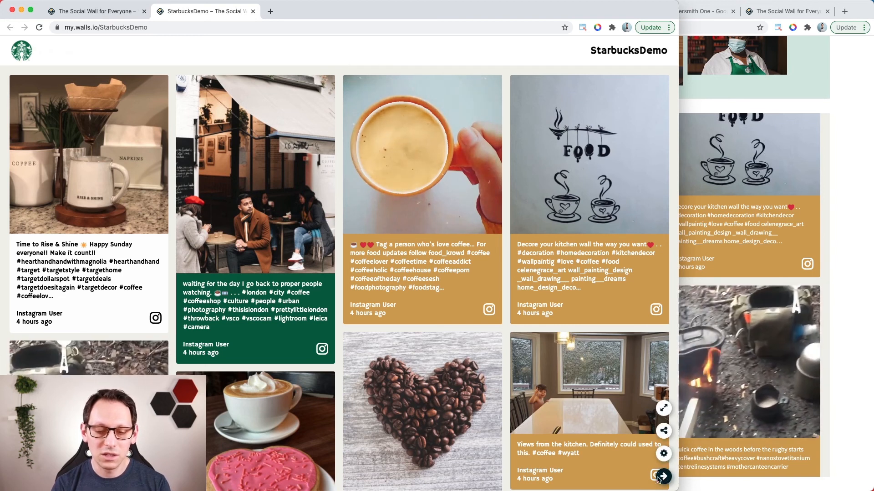
left_click(663, 454)
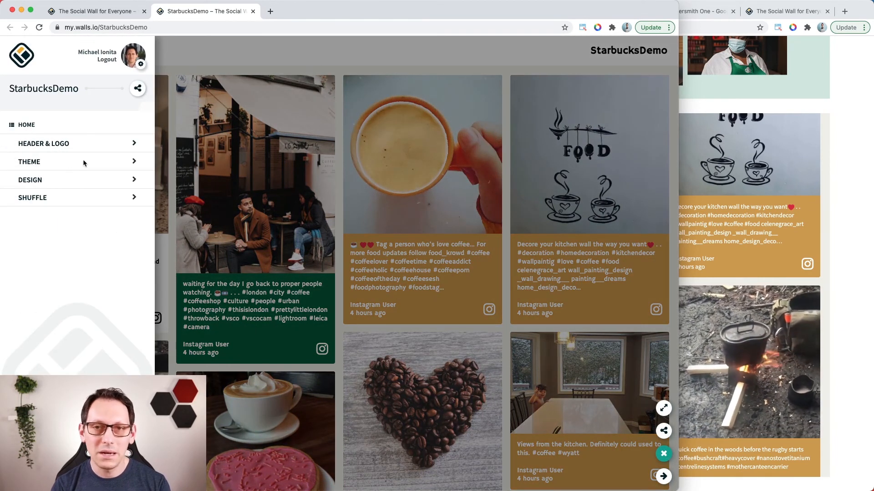
left_click(65, 161)
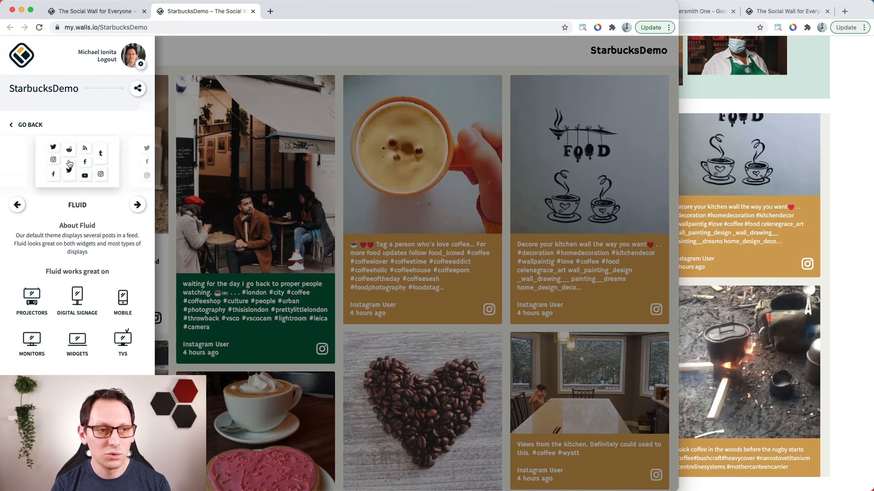
left_click(139, 208)
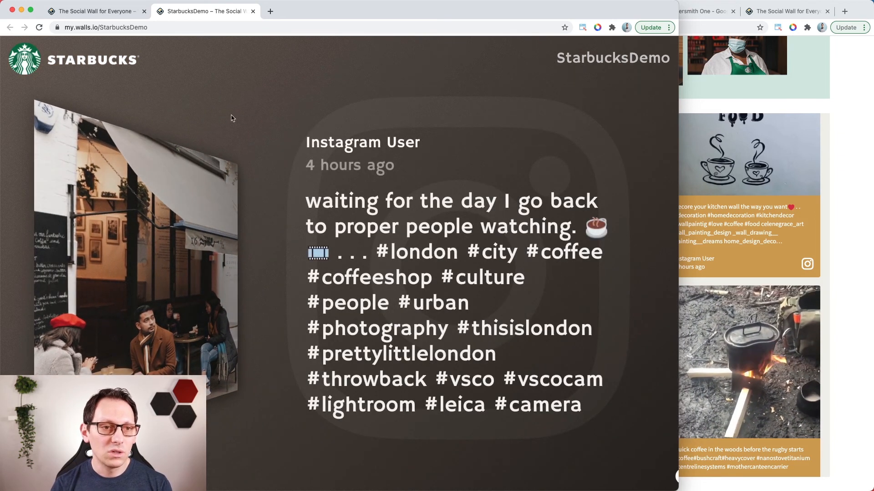
Load the StarbucksDemo wall with ?theme=kiosk added to its URL and look at the on-page wall settings
left_click(316, 25)
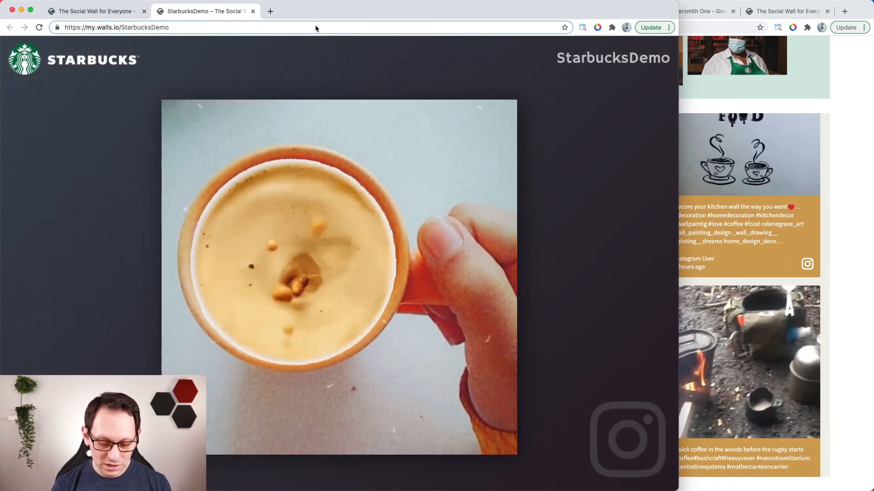
type("?")
key("Right")
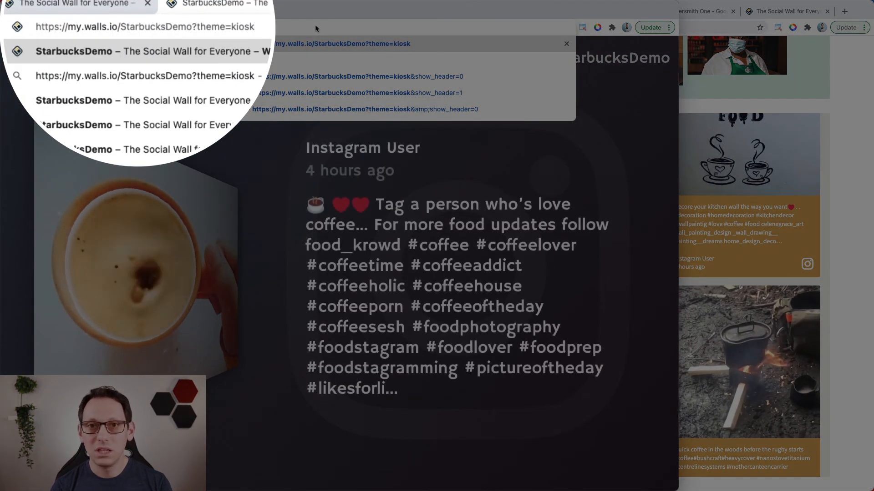
key("Return")
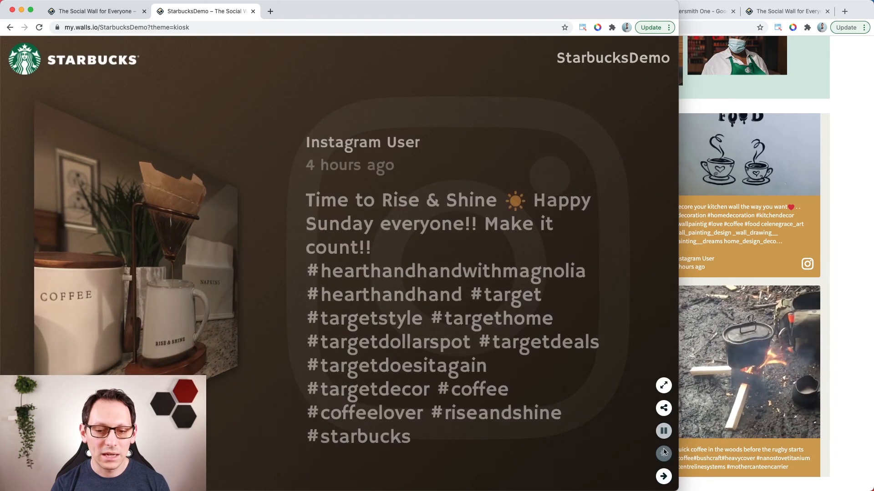
left_click(664, 453)
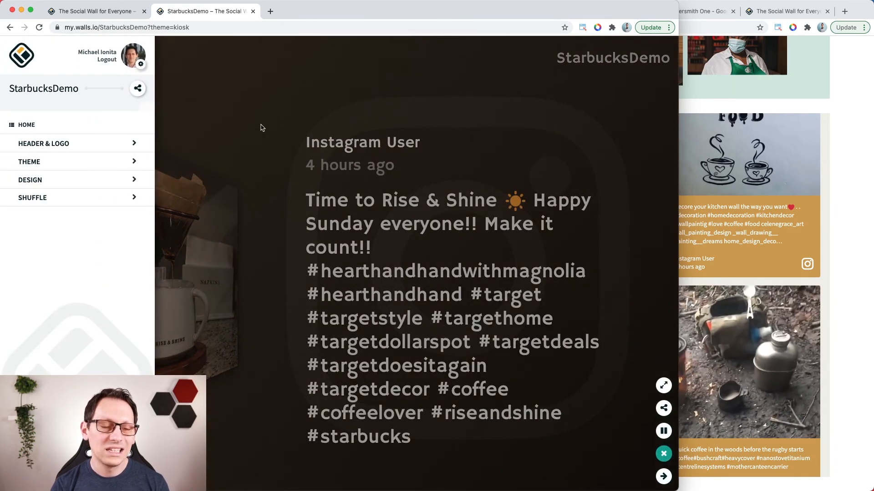
left_click(262, 127)
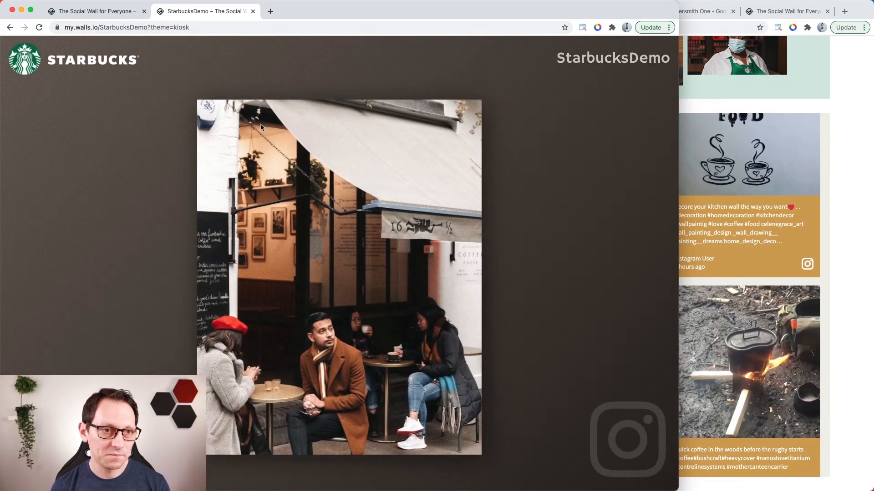
left_click(198, 28)
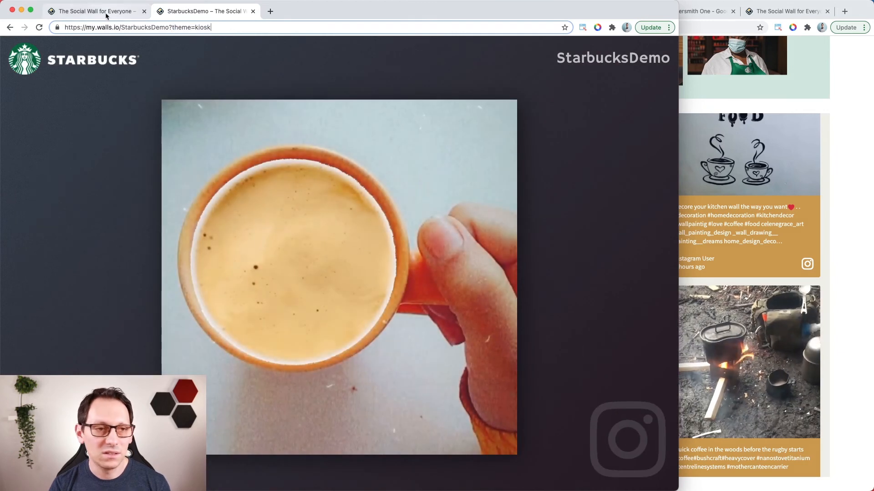
Set the theme to Kiosk in the advanced settings of the StarbucksDemo website widget embed
left_click(101, 13)
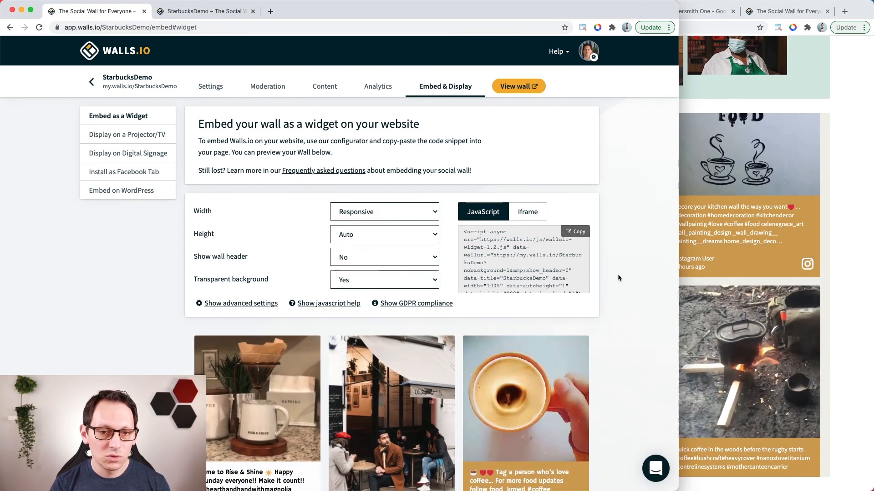
scroll(618, 274, "down", 1)
left_click(234, 272)
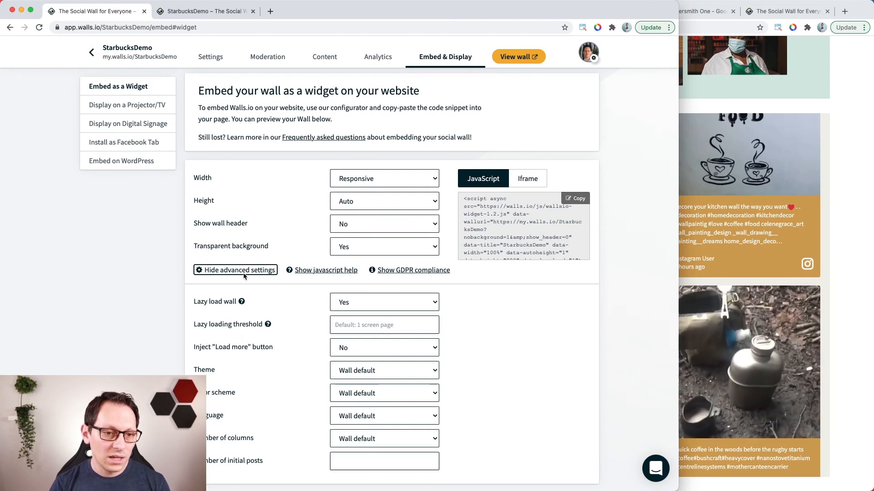
left_click(356, 372)
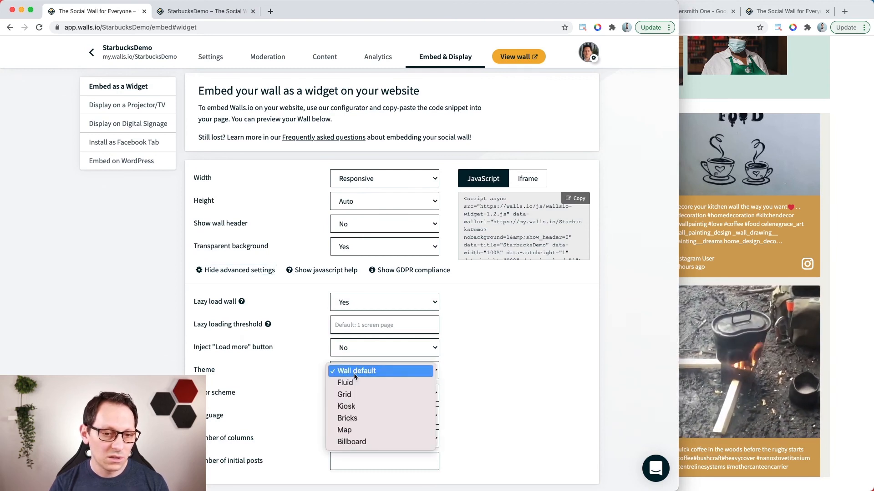
left_click(371, 406)
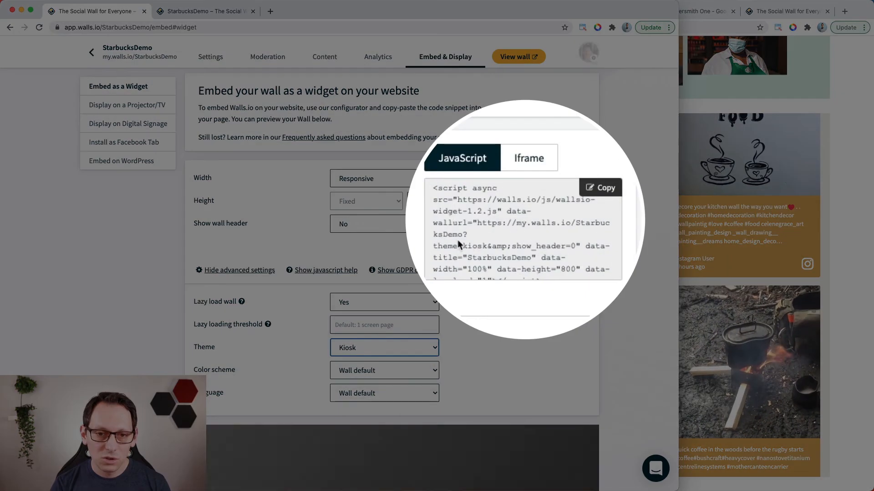
Examine the theme=kiosk and show_header parameters in the generated JavaScript embed code
left_click(459, 237)
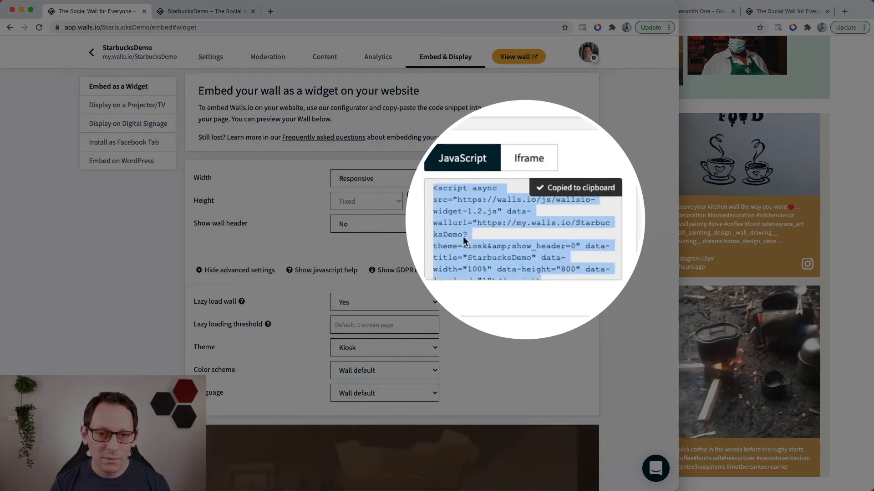
left_click_drag(433, 249, 444, 248)
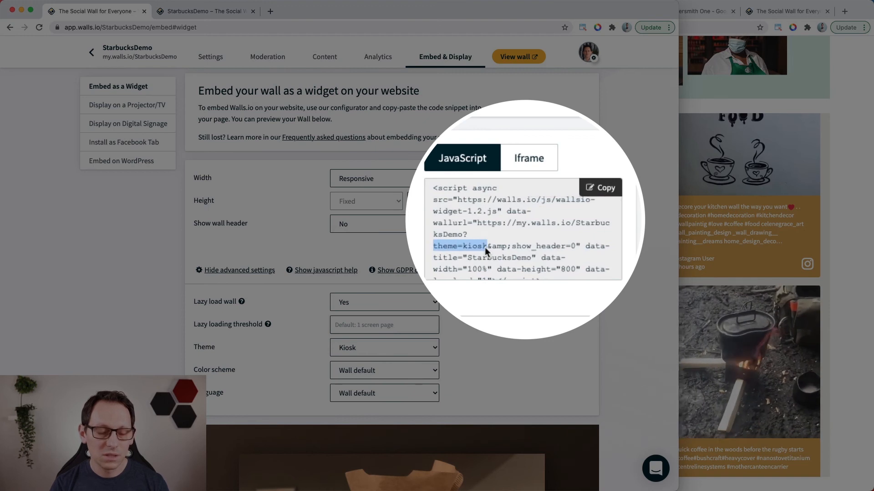
left_click_drag(485, 247, 486, 247)
left_click_drag(575, 247, 572, 248)
Set the widget's Show wall header option to Yes and inspect the show_header parameter in the embed code
left_click(359, 225)
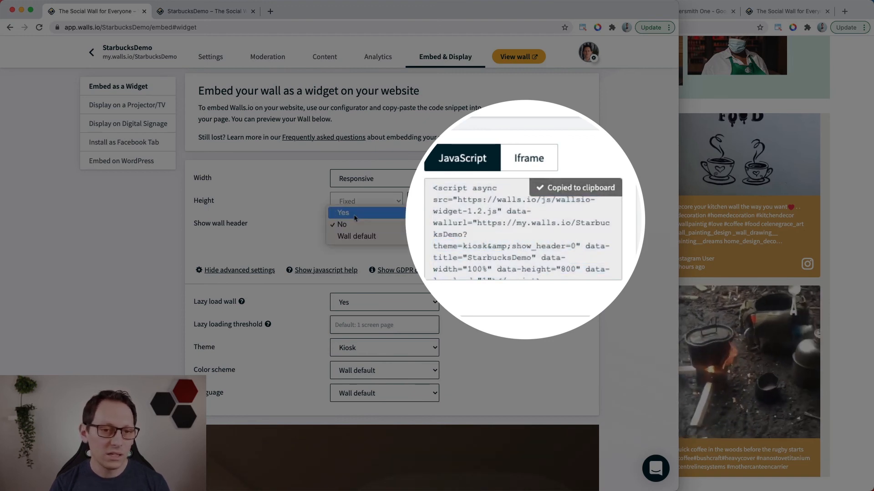
left_click(351, 215)
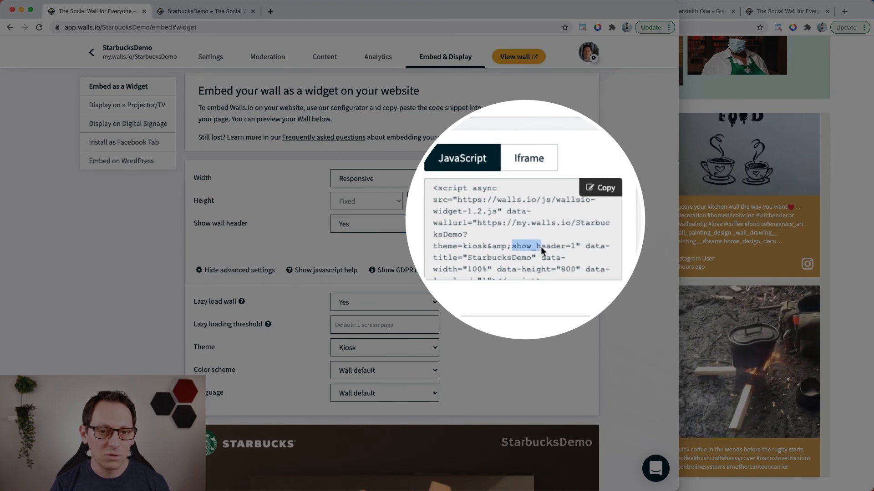
left_click(573, 254)
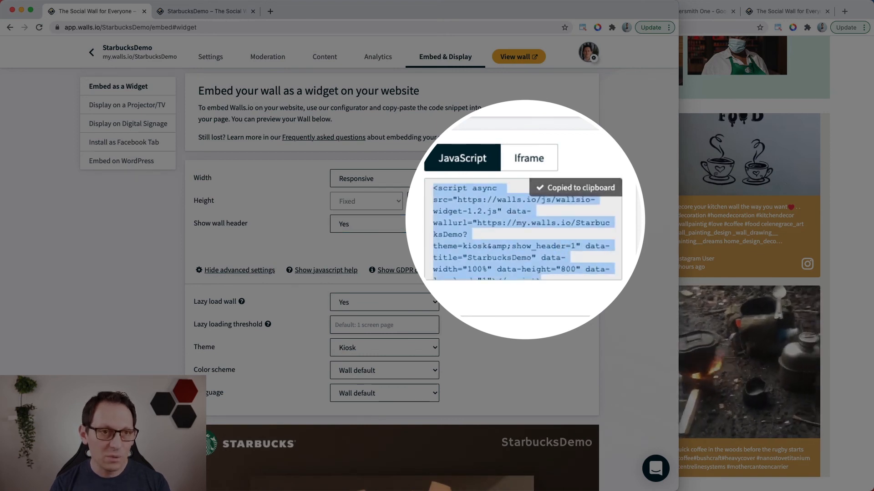
Add &show_header=1 after theme=kiosk in the standalone StarbucksDemo wall's URL and load it
left_click(204, 11)
type("&")
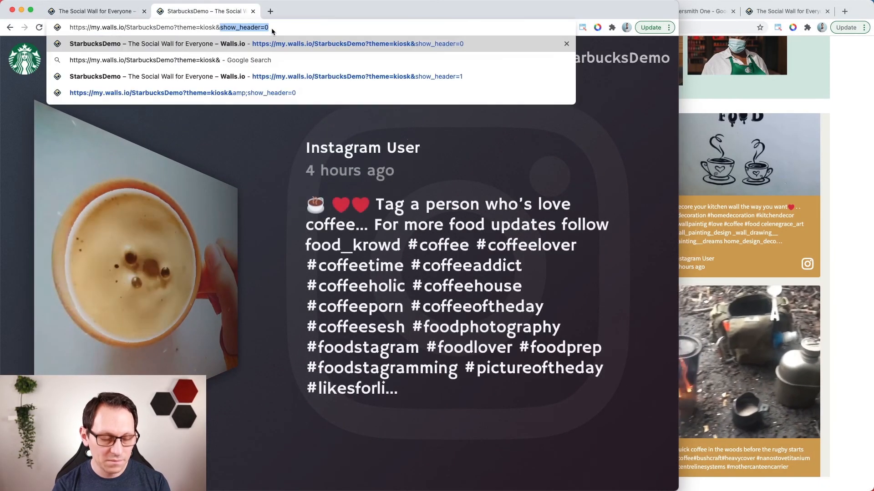
key("Right")
key("Return")
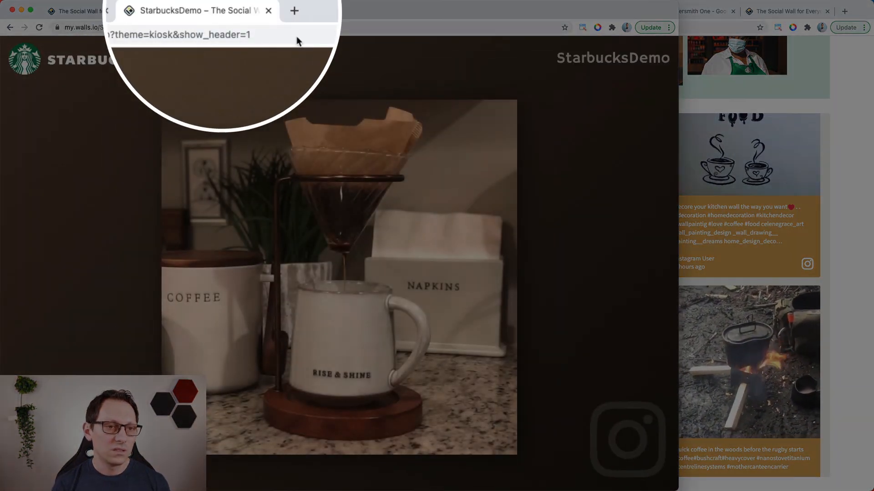
Change the wall URL's show_header parameter to 0 and reload the Kiosk wall
left_click(296, 37)
key("Right")
key("BackSpace")
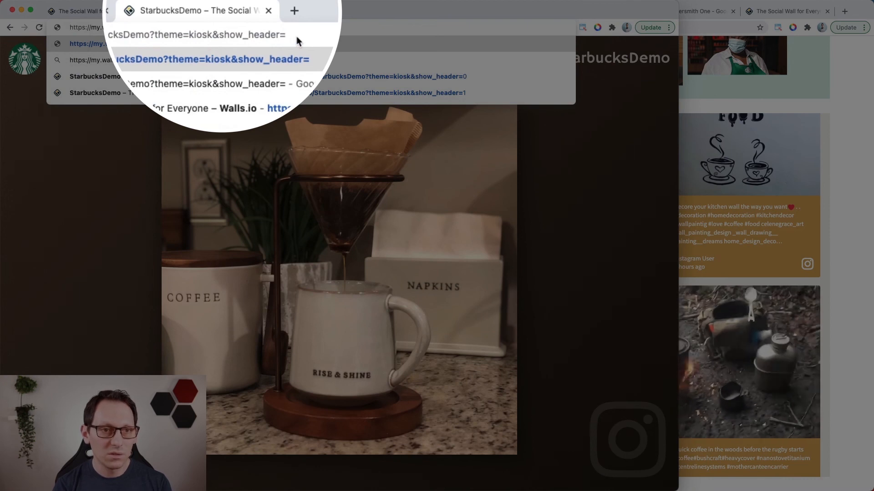
type("0")
key("Return")
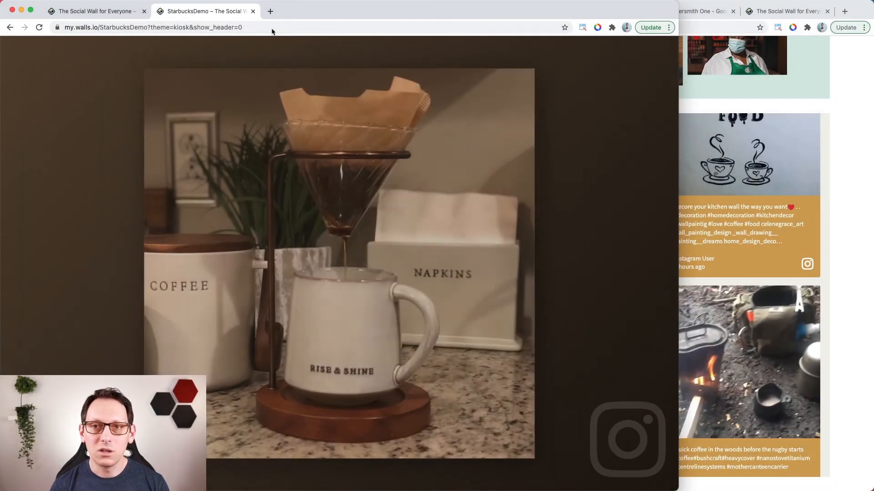
Load the wall with the URL's theme parameter changed to bricks, and return to the Starbucks website window
left_click(180, 26)
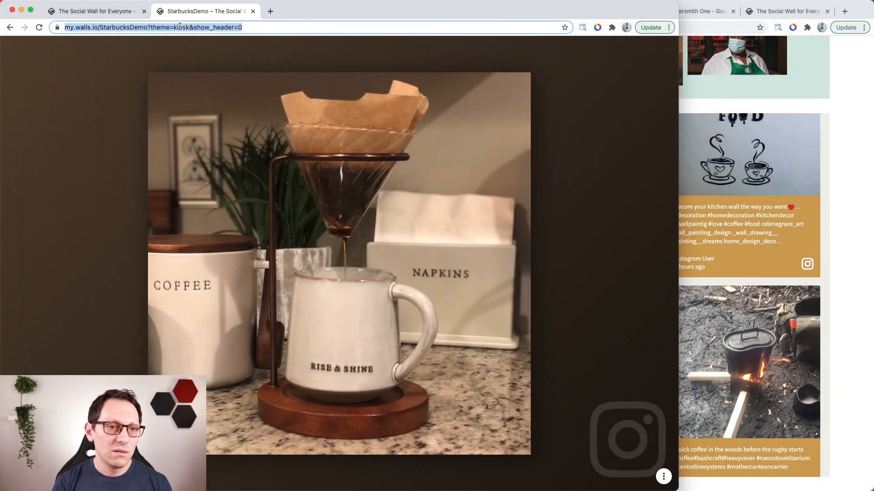
type("bricks")
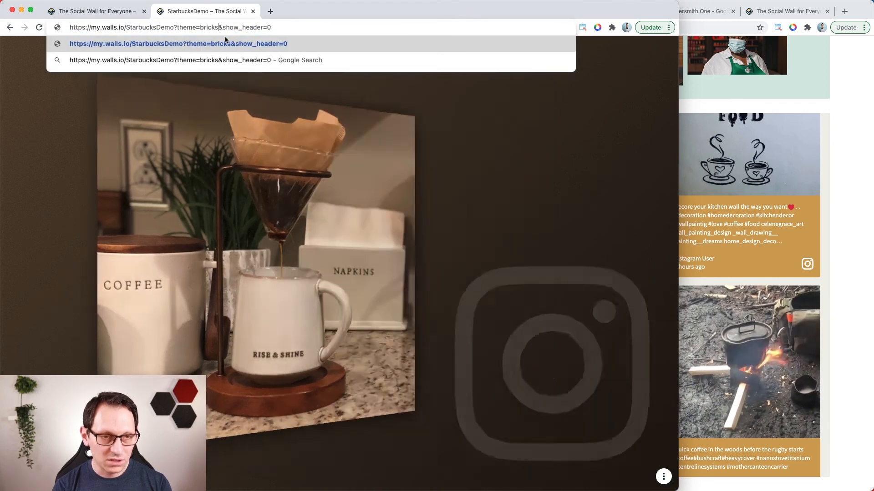
key("Return")
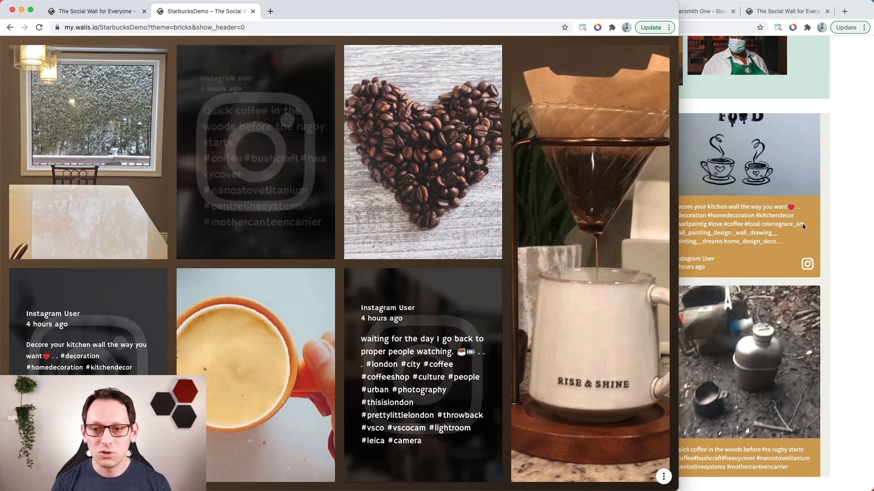
left_click(803, 226)
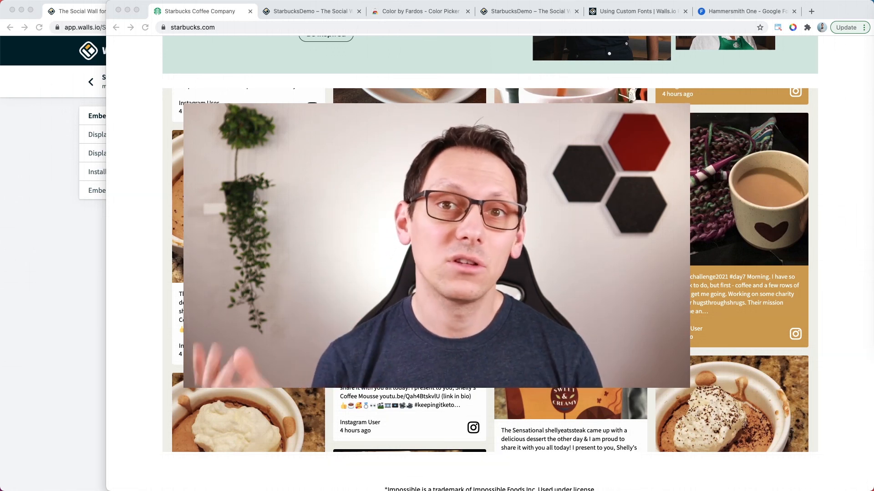
Open the Walls.io support chat and write the message "I need help with my wall design p"
left_click(851, 469)
left_click(774, 323)
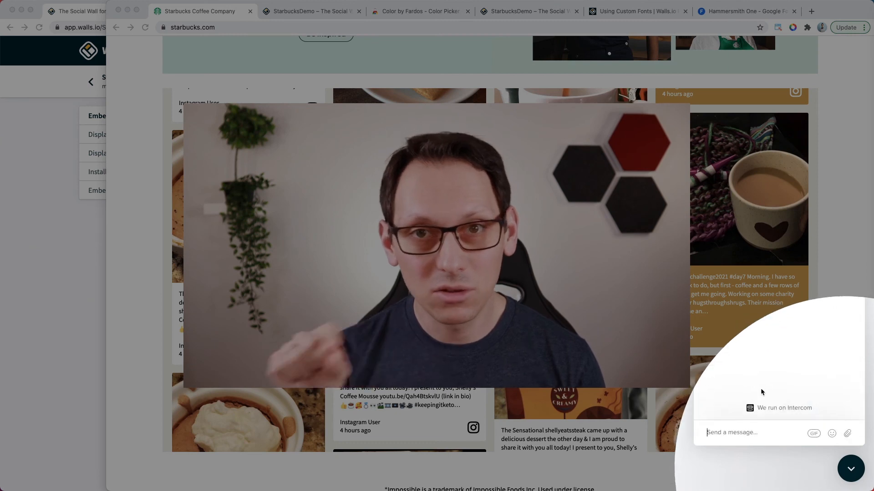
type("I need help")
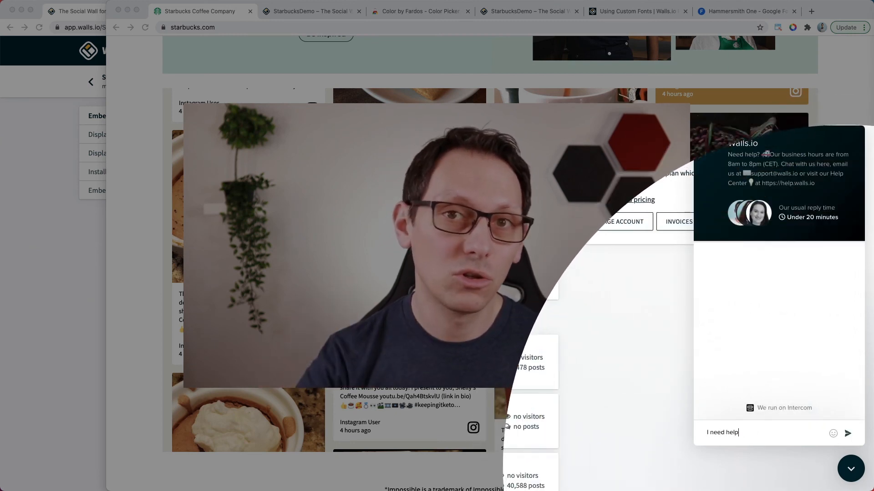
type(" with my wall design p")
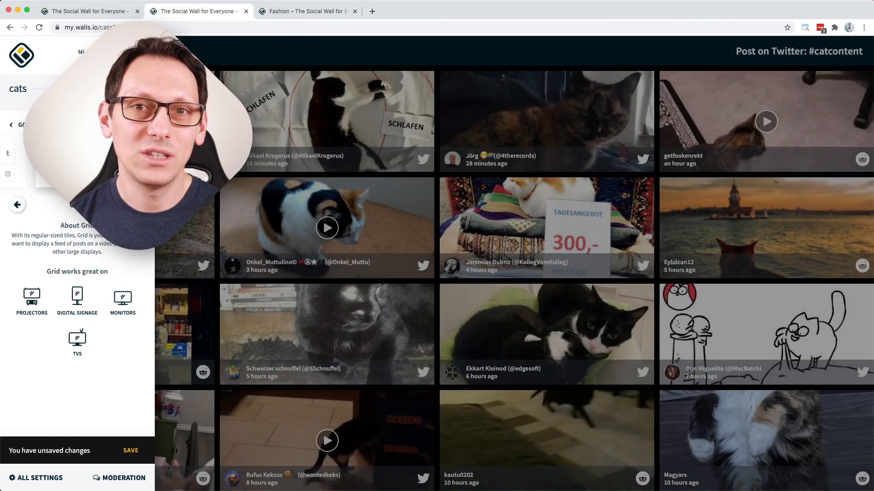
Browse past the Grid and Kiosk themes in the cats wall's theme settings
left_click(137, 205)
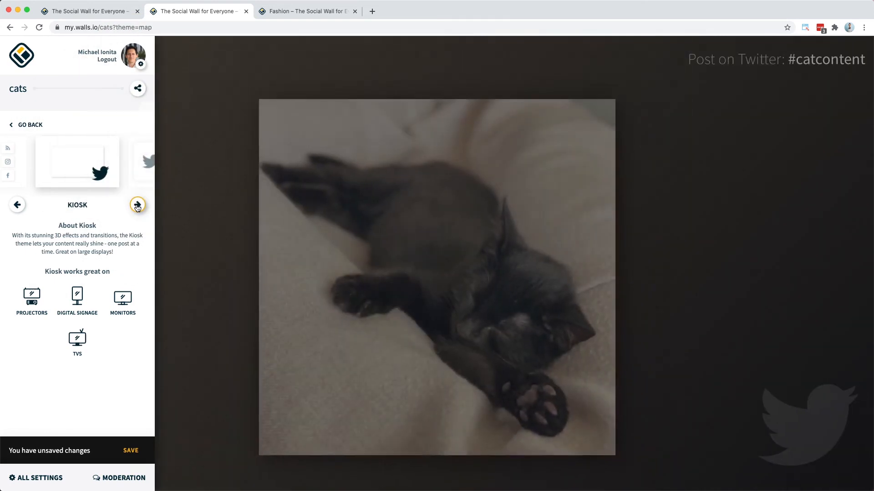
left_click(138, 205)
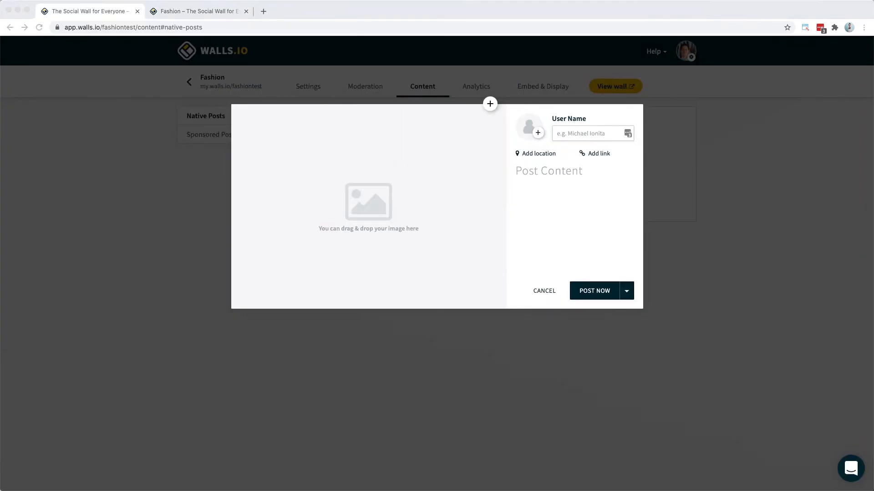
Publish a native post on the Fashion wall with the portrait photo, the text "Yeah!", the author's name and a profile picture
left_click_drag(282, 255, 369, 204)
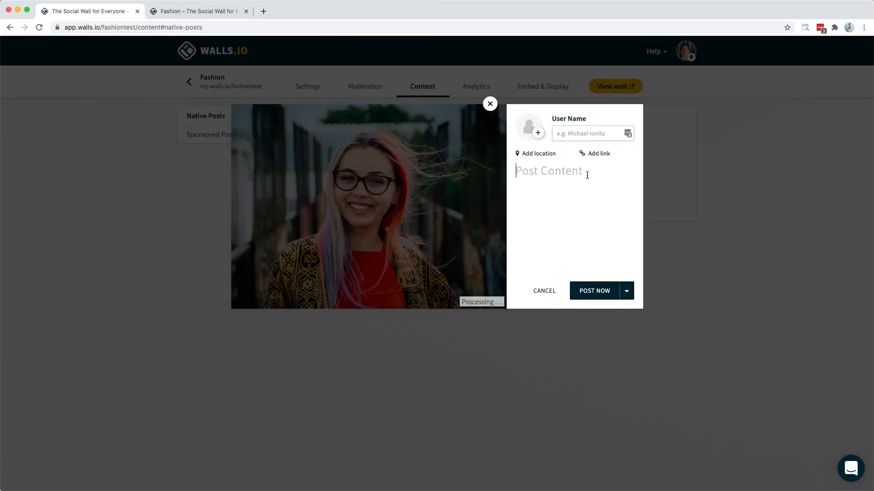
type("Yeah!")
left_click(589, 131)
type("Michael")
left_click_drag(309, 242, 529, 128)
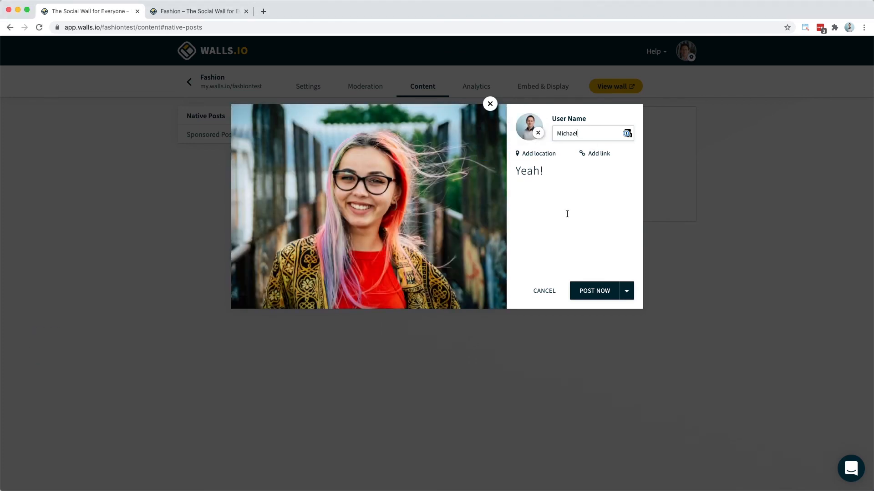
left_click(594, 291)
View the live Fashion wall and open the newly published "Yeah!" post's detail
left_click(615, 86)
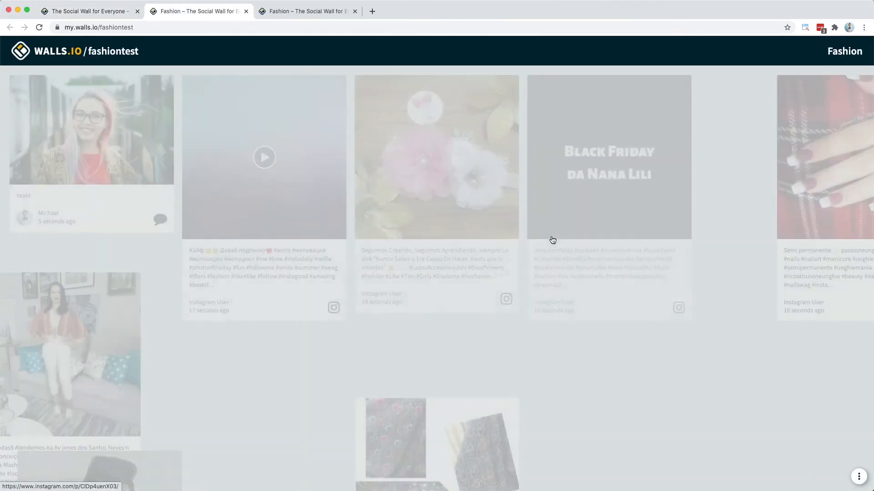
left_click(120, 135)
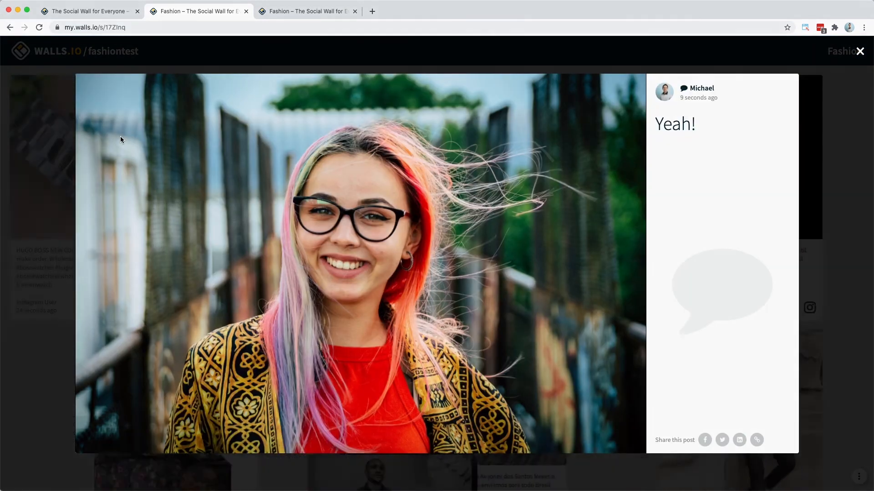